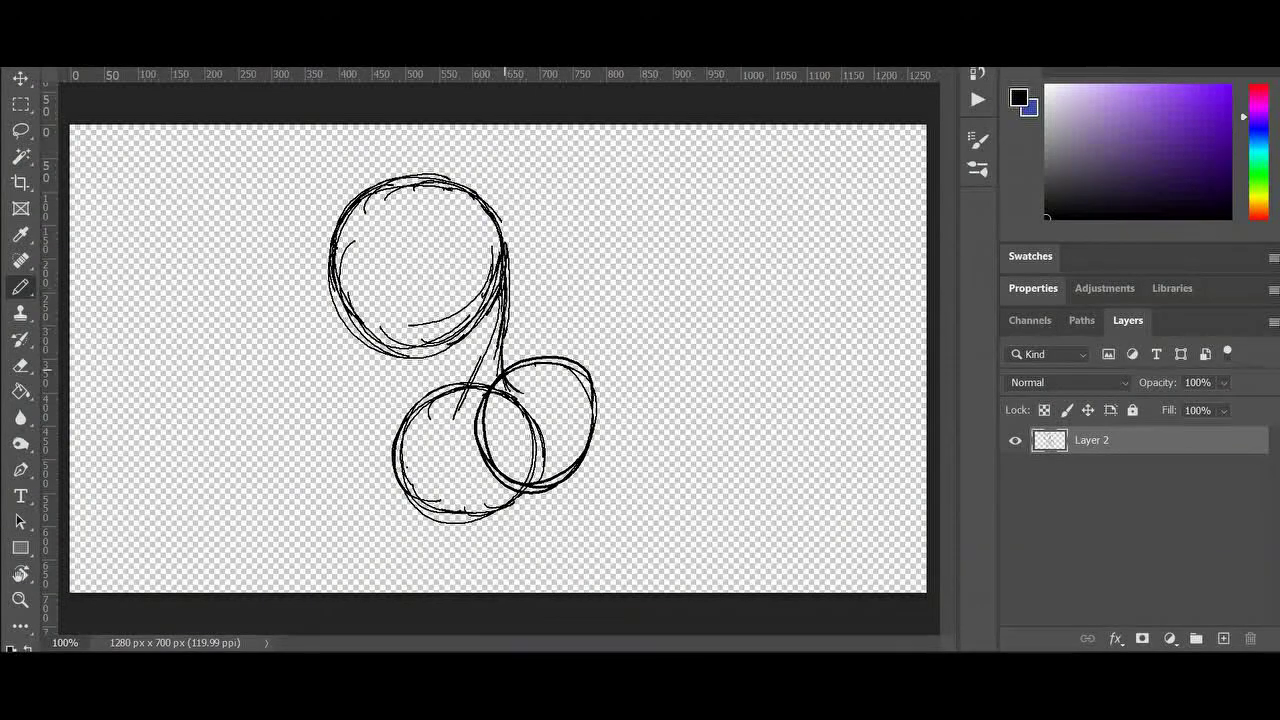
Sketch the front of the pony's neck and reinforce the outlines of the chest, belly and rump circles
{"action": "mouse_move", "coordinate": [422, 352]}
{"action": "left_mouse_down"}
{"action": "mouse_move", "coordinate": [398, 420]}
{"action": "mouse_move", "coordinate": [482, 518]}
{"action": "mouse_move", "coordinate": [528, 502]}
{"action": "left_mouse_up"}
{"action": "left_click_drag", "start_coordinate": [542, 426], "coordinate": [514, 512]}
{"action": "left_click_drag", "start_coordinate": [398, 472], "coordinate": [484, 520]}
{"action": "left_click_drag", "start_coordinate": [436, 522], "coordinate": [515, 510]}
{"action": "left_click_drag", "start_coordinate": [420, 372], "coordinate": [388, 446]}
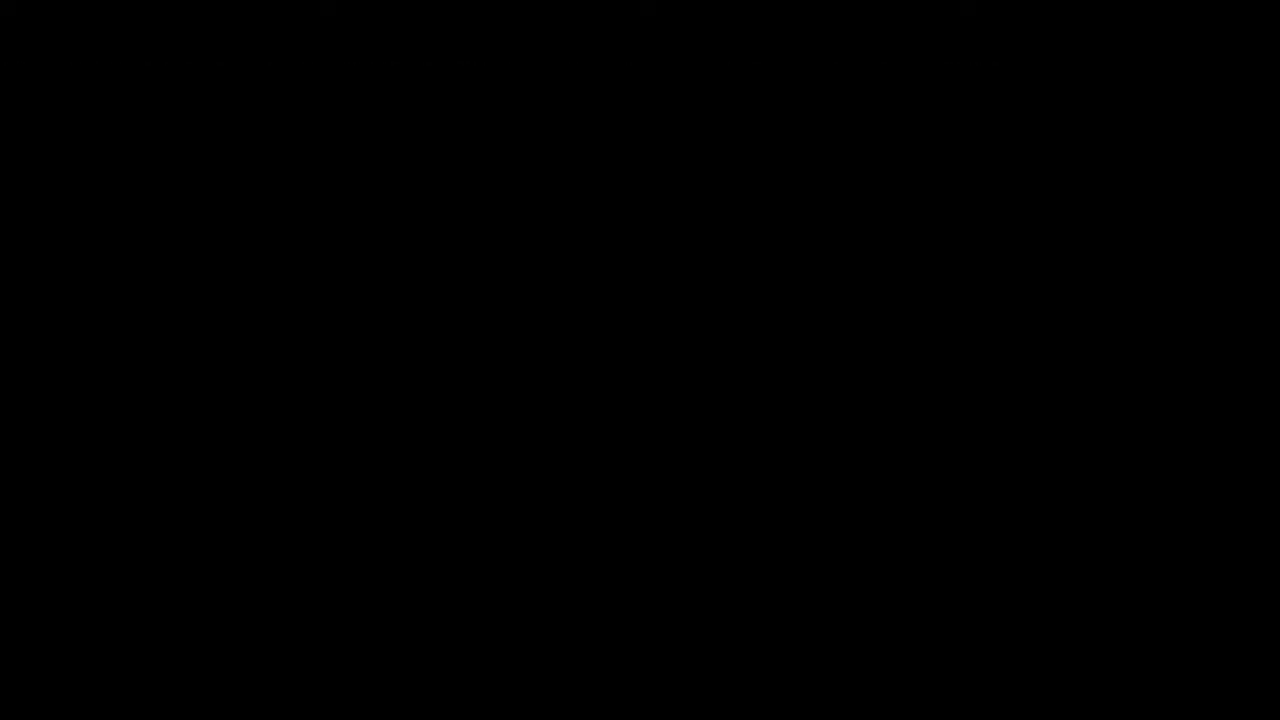
{"action": "left_click_drag", "start_coordinate": [506, 392], "coordinate": [588, 370]}
{"action": "left_click_drag", "start_coordinate": [480, 520], "coordinate": [598, 425]}
{"action": "left_click_drag", "start_coordinate": [576, 374], "coordinate": [590, 462]}
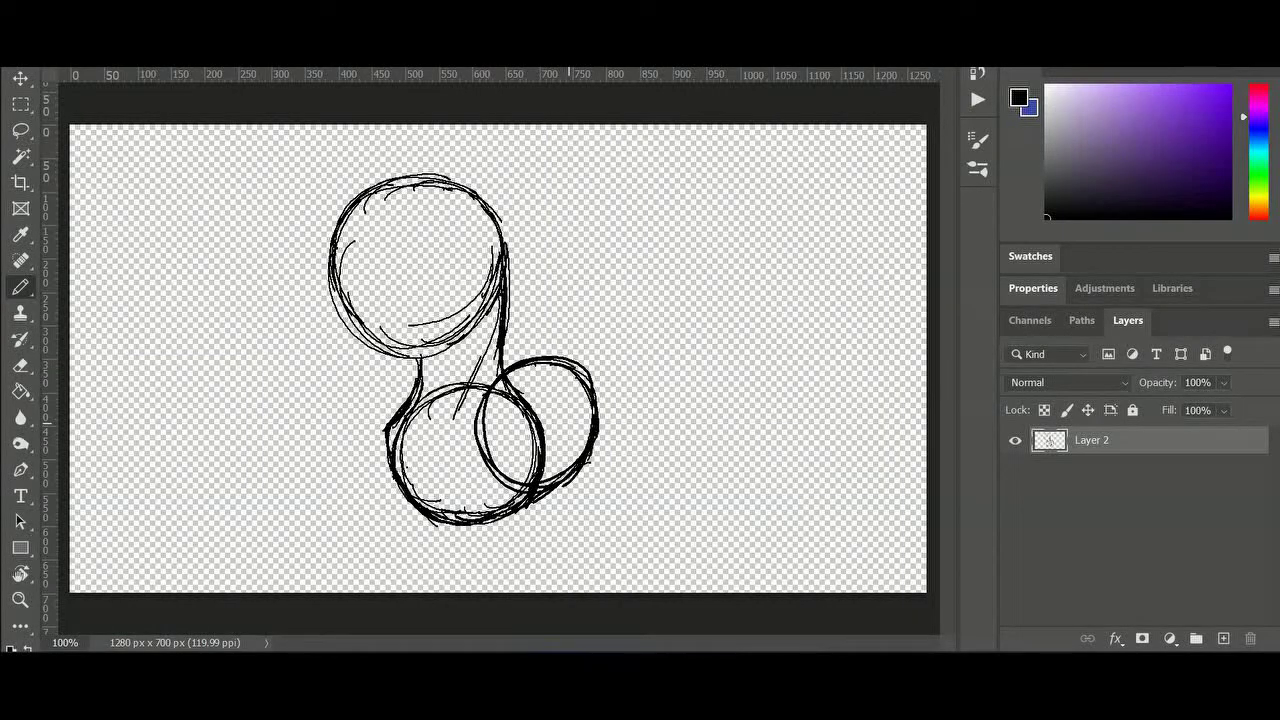
Sketch the crossing face guidelines on the head circle, then the muzzle, mouth and jaw
{"action": "left_click_drag", "start_coordinate": [397, 160], "coordinate": [404, 355]}
{"action": "mouse_move", "coordinate": [318, 296]}
{"action": "left_mouse_down"}
{"action": "mouse_move", "coordinate": [411, 300]}
{"action": "mouse_move", "coordinate": [540, 240]}
{"action": "left_mouse_up"}
{"action": "mouse_move", "coordinate": [370, 298]}
{"action": "left_mouse_down"}
{"action": "mouse_move", "coordinate": [342, 326]}
{"action": "mouse_move", "coordinate": [346, 350]}
{"action": "mouse_move", "coordinate": [412, 336]}
{"action": "mouse_move", "coordinate": [388, 372]}
{"action": "mouse_move", "coordinate": [382, 362]}
{"action": "mouse_move", "coordinate": [404, 350]}
{"action": "left_mouse_up"}
{"action": "left_click_drag", "start_coordinate": [381, 368], "coordinate": [428, 368]}
{"action": "mouse_move", "coordinate": [426, 371]}
{"action": "left_mouse_down"}
{"action": "mouse_move", "coordinate": [463, 318]}
{"action": "mouse_move", "coordinate": [474, 290]}
{"action": "left_mouse_up"}
{"action": "mouse_move", "coordinate": [348, 322]}
{"action": "left_mouse_down"}
{"action": "mouse_move", "coordinate": [366, 340]}
{"action": "mouse_move", "coordinate": [396, 334]}
{"action": "left_mouse_up"}
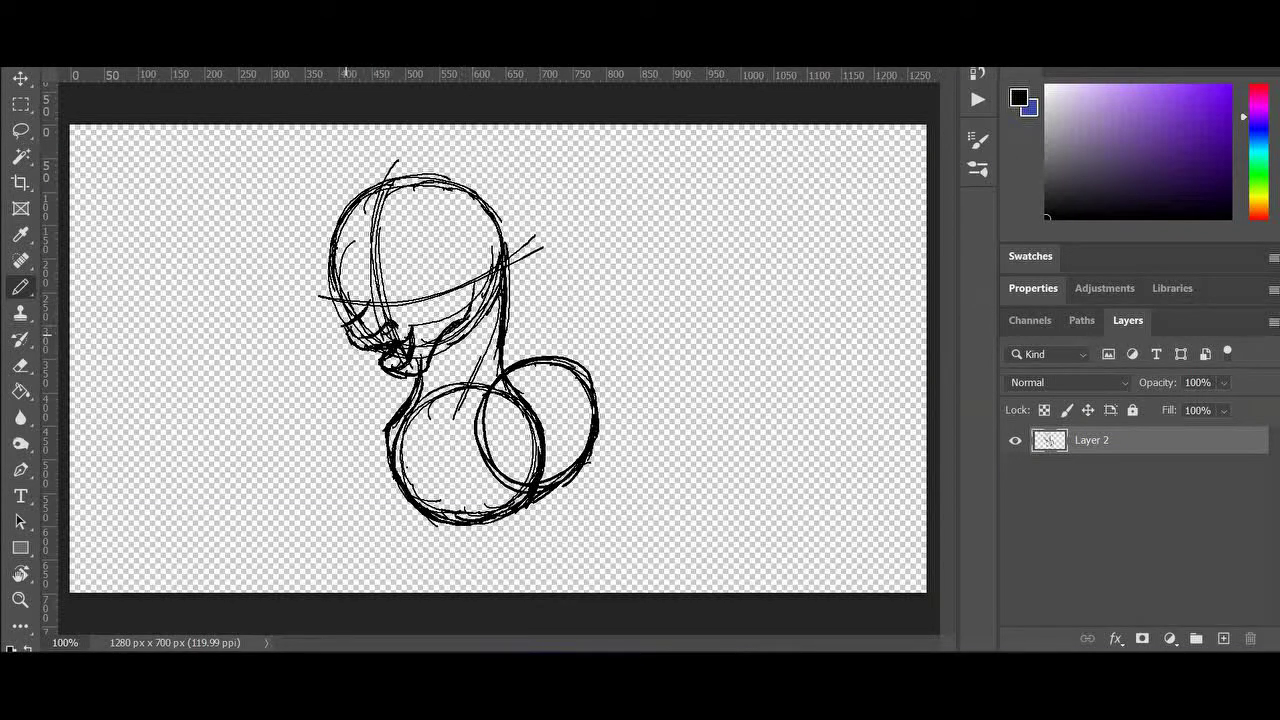
Sketch two oval eyes on the face, one on each side of the vertical guideline
{"action": "left_click_drag", "start_coordinate": [344, 302], "coordinate": [349, 320]}
{"action": "mouse_move", "coordinate": [339, 276]}
{"action": "left_mouse_down"}
{"action": "mouse_move", "coordinate": [371, 301]}
{"action": "mouse_move", "coordinate": [428, 246]}
{"action": "mouse_move", "coordinate": [395, 270]}
{"action": "mouse_move", "coordinate": [430, 305]}
{"action": "mouse_move", "coordinate": [433, 258]}
{"action": "mouse_move", "coordinate": [403, 302]}
{"action": "left_mouse_up"}
{"action": "mouse_move", "coordinate": [368, 302]}
{"action": "left_mouse_down"}
{"action": "mouse_move", "coordinate": [373, 277]}
{"action": "mouse_move", "coordinate": [339, 276]}
{"action": "left_mouse_up"}
{"action": "left_click_drag", "start_coordinate": [352, 298], "coordinate": [367, 303]}
Scale the sketch down, rotate it slightly clockwise and reposition it with Free Transform
{"action": "key", "text": "ctrl+t"}
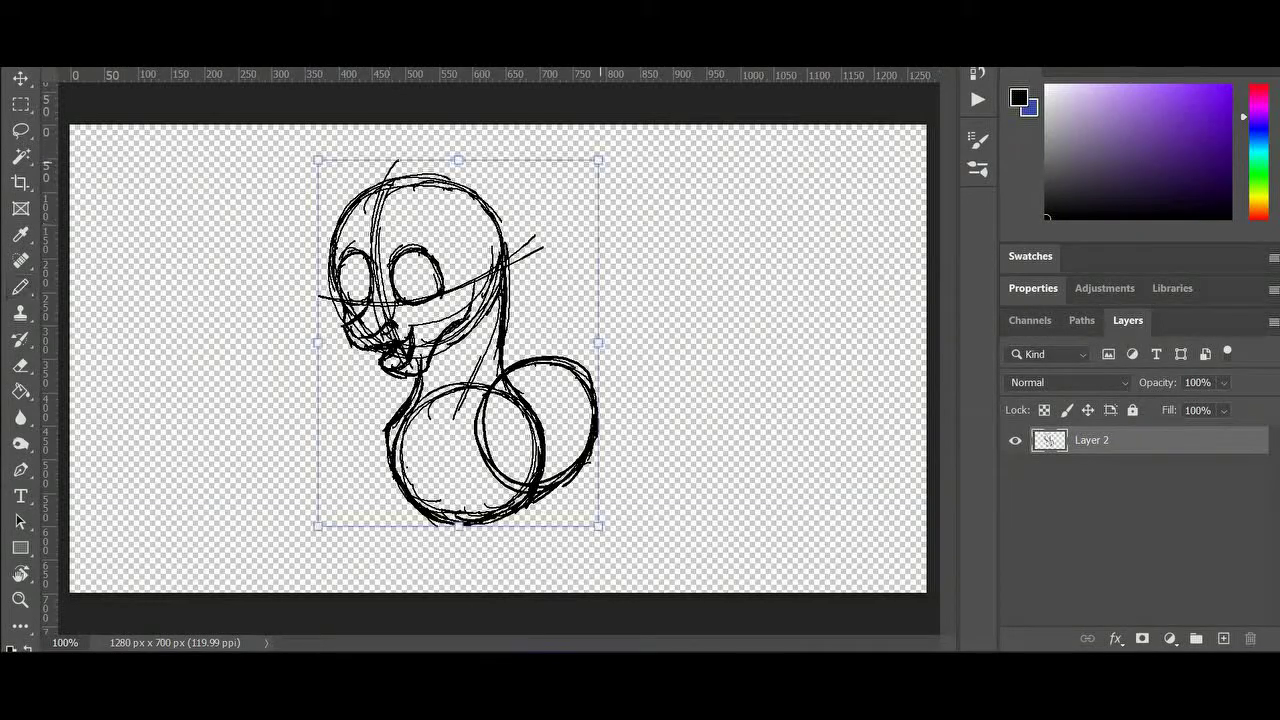
{"action": "left_click_drag", "start_coordinate": [600, 160], "coordinate": [554, 222]}
{"action": "left_click_drag", "start_coordinate": [635, 250], "coordinate": [660, 300]}
{"action": "mouse_move", "coordinate": [456, 273]}
{"action": "left_mouse_down"}
{"action": "mouse_move", "coordinate": [494, 235]}
{"action": "mouse_move", "coordinate": [520, 232]}
{"action": "left_mouse_up"}
{"action": "key", "text": "Return"}
Sketch two upright pointed ears on the head and a pointed cheek at the back of the face
{"action": "mouse_move", "coordinate": [512, 160]}
{"action": "left_mouse_down"}
{"action": "mouse_move", "coordinate": [516, 248]}
{"action": "mouse_move", "coordinate": [504, 142]}
{"action": "mouse_move", "coordinate": [546, 258]}
{"action": "mouse_move", "coordinate": [540, 286]}
{"action": "left_mouse_up"}
{"action": "mouse_move", "coordinate": [404, 206]}
{"action": "left_mouse_down"}
{"action": "mouse_move", "coordinate": [420, 138]}
{"action": "mouse_move", "coordinate": [444, 192]}
{"action": "left_mouse_up"}
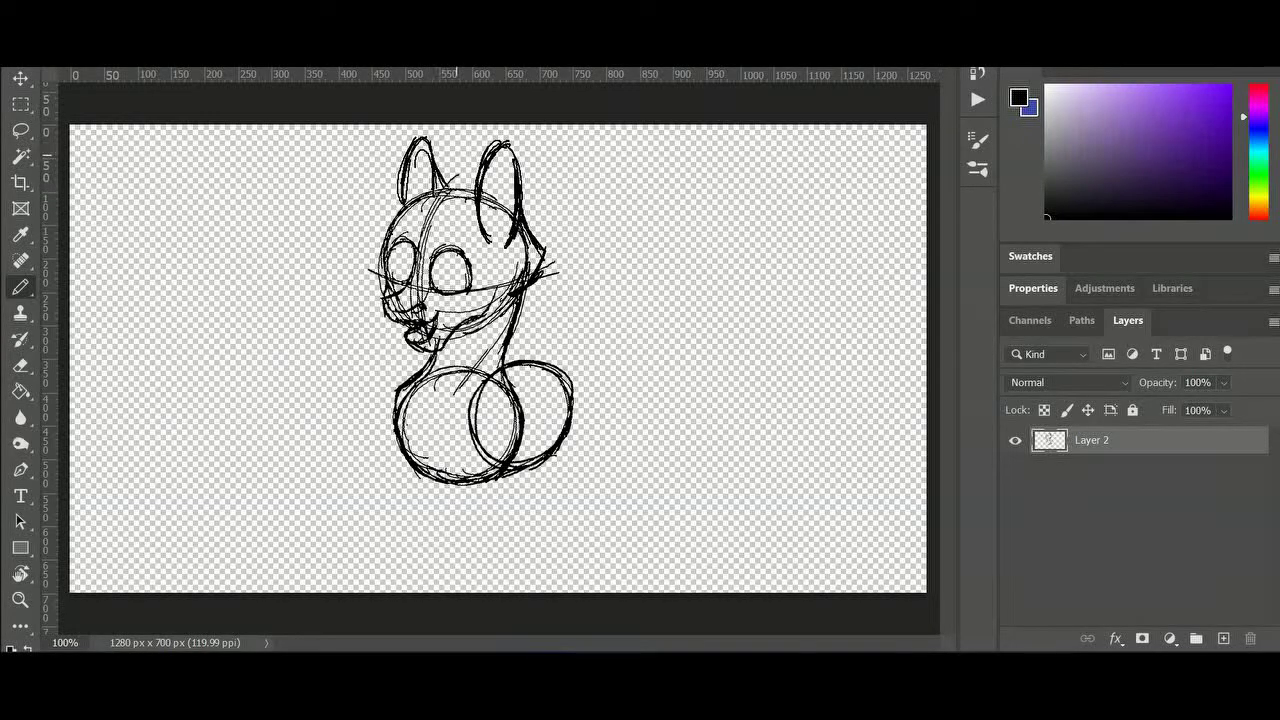
Sketch the rump and the upper part of the near hind leg below it
{"action": "mouse_move", "coordinate": [560, 372]}
{"action": "left_mouse_down"}
{"action": "mouse_move", "coordinate": [580, 432]}
{"action": "mouse_move", "coordinate": [524, 470]}
{"action": "left_mouse_up"}
{"action": "left_click_drag", "start_coordinate": [564, 378], "coordinate": [585, 414]}
{"action": "left_click_drag", "start_coordinate": [578, 404], "coordinate": [568, 492]}
{"action": "mouse_move", "coordinate": [512, 478]}
{"action": "left_mouse_down"}
{"action": "mouse_move", "coordinate": [562, 513]}
{"action": "mouse_move", "coordinate": [575, 506]}
{"action": "left_mouse_up"}
{"action": "mouse_move", "coordinate": [512, 476]}
{"action": "left_mouse_down"}
{"action": "mouse_move", "coordinate": [558, 510]}
{"action": "mouse_move", "coordinate": [540, 445]}
{"action": "mouse_move", "coordinate": [582, 494]}
{"action": "mouse_move", "coordinate": [576, 510]}
{"action": "left_mouse_up"}
{"action": "mouse_move", "coordinate": [398, 386]}
{"action": "left_mouse_down"}
{"action": "mouse_move", "coordinate": [372, 446]}
{"action": "mouse_move", "coordinate": [288, 386]}
{"action": "mouse_move", "coordinate": [250, 332]}
{"action": "mouse_move", "coordinate": [194, 362]}
{"action": "mouse_move", "coordinate": [338, 480]}
{"action": "left_mouse_up"}
{"action": "left_click_drag", "start_coordinate": [297, 455], "coordinate": [353, 490]}
{"action": "left_click_drag", "start_coordinate": [290, 394], "coordinate": [194, 303]}
{"action": "mouse_move", "coordinate": [194, 303]}
{"action": "left_mouse_down"}
{"action": "mouse_move", "coordinate": [306, 462]}
{"action": "mouse_move", "coordinate": [352, 492]}
{"action": "left_mouse_up"}
{"action": "mouse_move", "coordinate": [307, 403]}
{"action": "left_mouse_down"}
{"action": "mouse_move", "coordinate": [386, 464]}
{"action": "mouse_move", "coordinate": [242, 371]}
{"action": "left_mouse_up"}
{"action": "mouse_move", "coordinate": [274, 376]}
{"action": "left_mouse_down"}
{"action": "mouse_move", "coordinate": [202, 367]}
{"action": "mouse_move", "coordinate": [376, 500]}
{"action": "left_mouse_up"}
{"action": "mouse_move", "coordinate": [300, 458]}
{"action": "left_mouse_down"}
{"action": "mouse_move", "coordinate": [394, 516]}
{"action": "mouse_move", "coordinate": [420, 480]}
{"action": "left_mouse_up"}
{"action": "left_click_drag", "start_coordinate": [376, 450], "coordinate": [388, 462]}
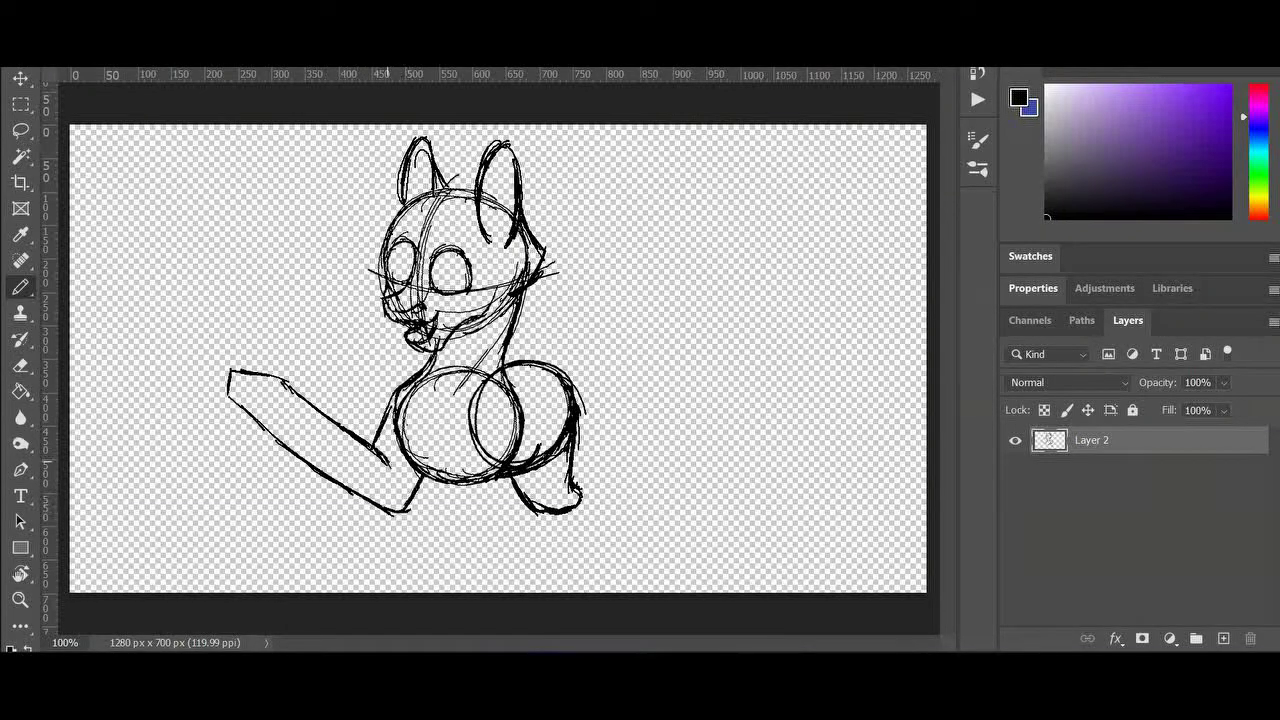
{"action": "key", "text": "ctrl+z"}
{"action": "key", "text": "ctrl+z"}
{"action": "key", "text": "ctrl+z"}
{"action": "key", "text": "ctrl+z"}
{"action": "key", "text": "ctrl+z"}
{"action": "key", "text": "ctrl+z"}
{"action": "key", "text": "ctrl+z"}
{"action": "key", "text": "ctrl+z"}
{"action": "key", "text": "ctrl+z"}
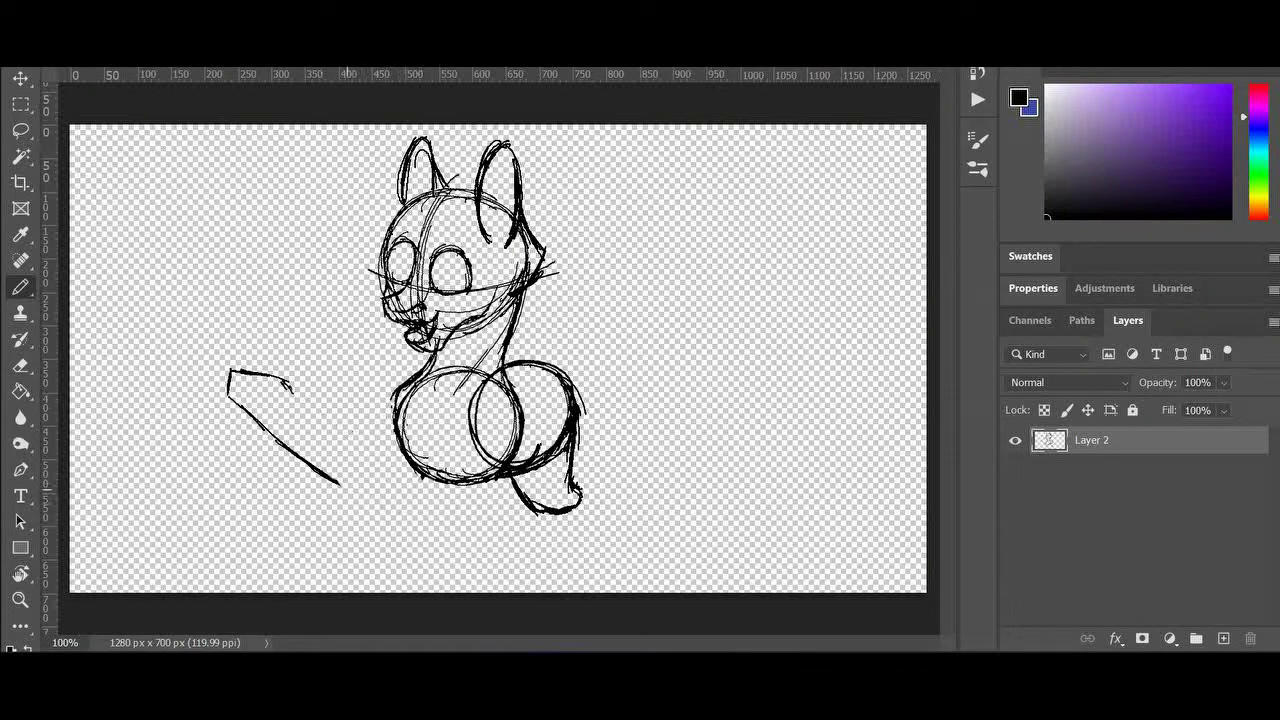
Sketch the lower near hind leg and the standing front leg down to the canvas's bottom edge
{"action": "mouse_move", "coordinate": [597, 484]}
{"action": "left_mouse_down"}
{"action": "mouse_move", "coordinate": [574, 589]}
{"action": "mouse_move", "coordinate": [609, 537]}
{"action": "mouse_move", "coordinate": [616, 579]}
{"action": "left_mouse_up"}
{"action": "left_click_drag", "start_coordinate": [391, 386], "coordinate": [388, 444]}
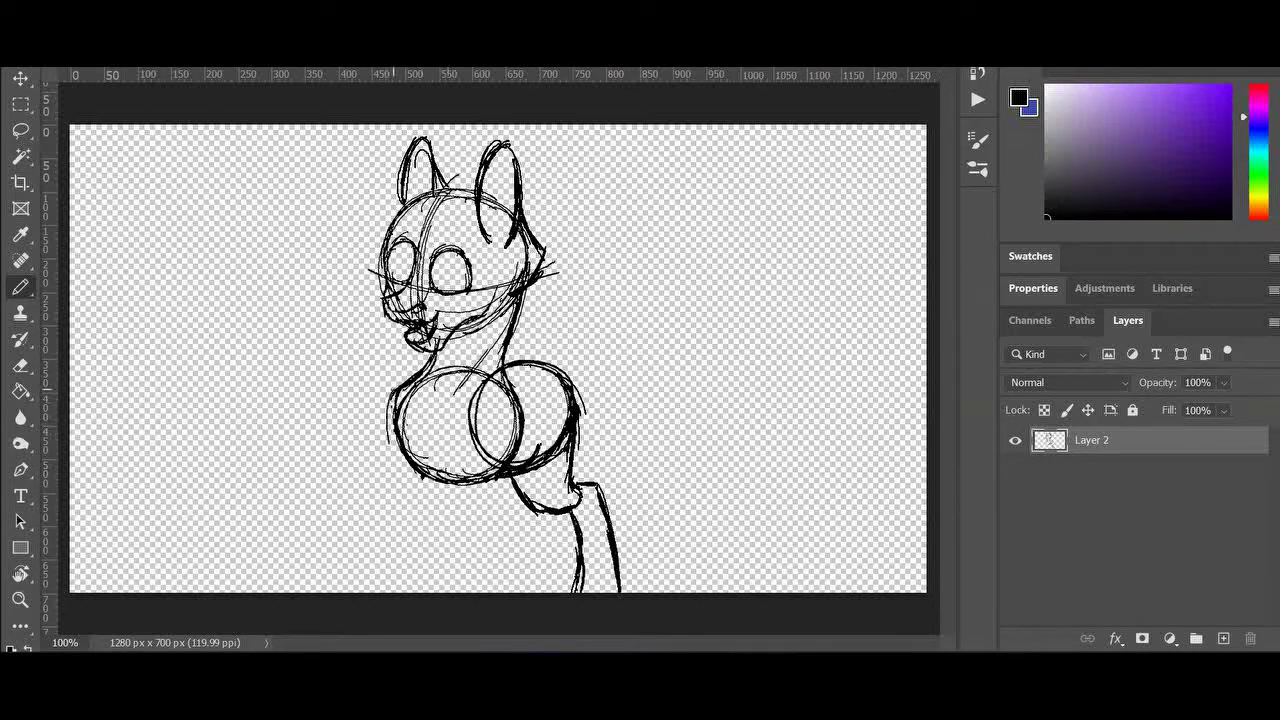
{"action": "left_click_drag", "start_coordinate": [522, 390], "coordinate": [474, 366]}
{"action": "mouse_move", "coordinate": [478, 410]}
{"action": "left_mouse_down"}
{"action": "mouse_move", "coordinate": [494, 518]}
{"action": "mouse_move", "coordinate": [482, 594]}
{"action": "left_mouse_up"}
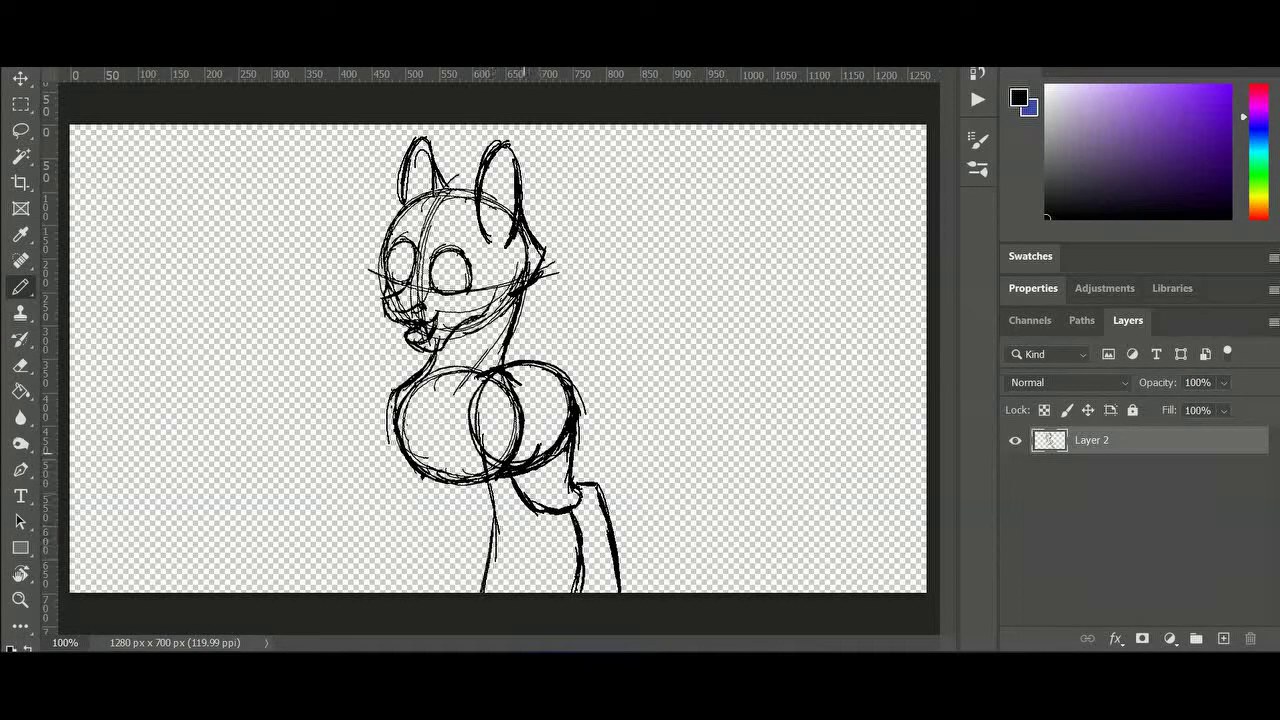
{"action": "left_click_drag", "start_coordinate": [526, 472], "coordinate": [522, 594]}
Scale the sketch down with Free Transform and place it with room below the legs for the hooves
{"action": "key", "text": "ctrl+t"}
{"action": "left_click_drag", "start_coordinate": [620, 137], "coordinate": [551, 218]}
{"action": "mouse_move", "coordinate": [485, 450]}
{"action": "left_mouse_down"}
{"action": "mouse_move", "coordinate": [565, 356]}
{"action": "mouse_move", "coordinate": [514, 521]}
{"action": "left_mouse_up"}
{"action": "key", "text": "Return"}
Close the bottoms of the standing front leg and near hind leg, and strengthen the outlines of both legs
{"action": "left_click_drag", "start_coordinate": [514, 522], "coordinate": [557, 522]}
{"action": "left_click_drag", "start_coordinate": [557, 478], "coordinate": [560, 522]}
{"action": "left_click_drag", "start_coordinate": [515, 524], "coordinate": [558, 524]}
{"action": "mouse_move", "coordinate": [554, 374]}
{"action": "left_mouse_down"}
{"action": "mouse_move", "coordinate": [558, 484]}
{"action": "mouse_move", "coordinate": [594, 520]}
{"action": "mouse_move", "coordinate": [632, 470]}
{"action": "left_mouse_up"}
{"action": "mouse_move", "coordinate": [531, 460]}
{"action": "left_mouse_down"}
{"action": "mouse_move", "coordinate": [521, 522]}
{"action": "mouse_move", "coordinate": [520, 453]}
{"action": "mouse_move", "coordinate": [512, 522]}
{"action": "left_mouse_up"}
{"action": "mouse_move", "coordinate": [548, 430]}
{"action": "left_mouse_down"}
{"action": "mouse_move", "coordinate": [540, 385]}
{"action": "mouse_move", "coordinate": [529, 406]}
{"action": "left_mouse_up"}
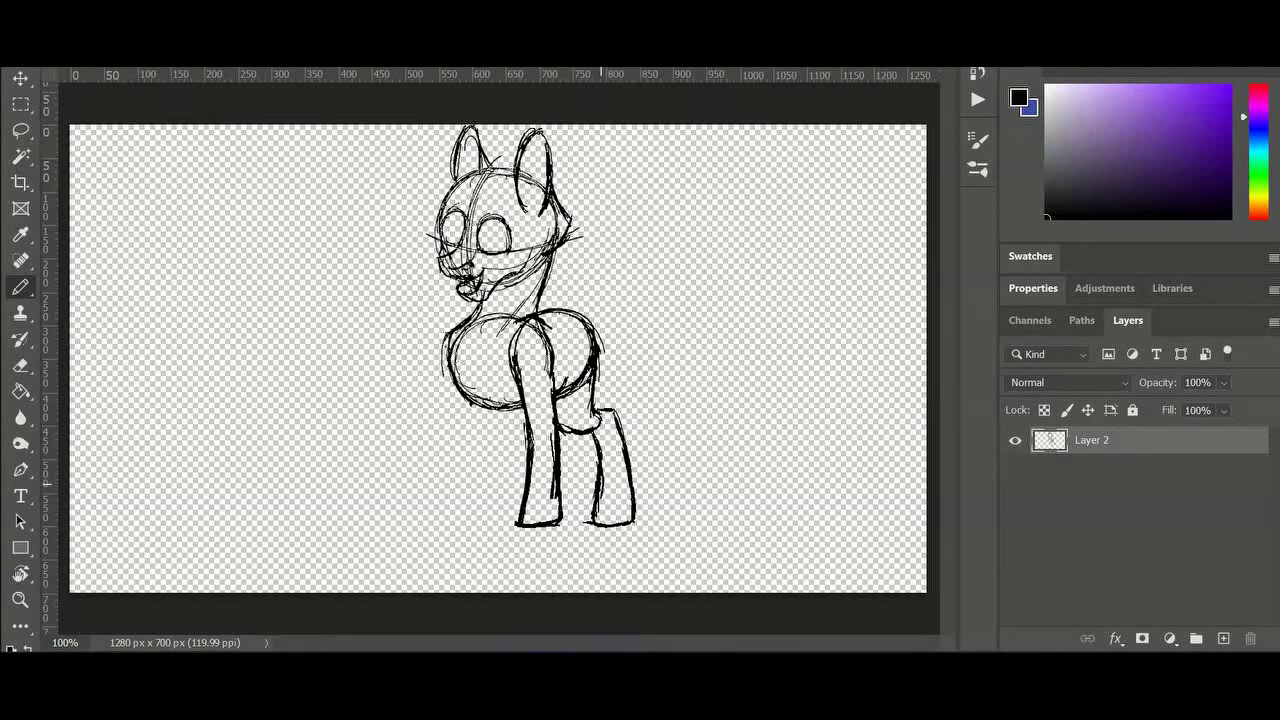
Sketch the raised, bent front leg beneath the chest and begin the far hind leg behind the standing front leg
{"action": "mouse_move", "coordinate": [450, 336]}
{"action": "left_mouse_down"}
{"action": "mouse_move", "coordinate": [444, 390]}
{"action": "mouse_move", "coordinate": [456, 402]}
{"action": "left_mouse_up"}
{"action": "mouse_move", "coordinate": [437, 391]}
{"action": "left_mouse_down"}
{"action": "mouse_move", "coordinate": [373, 447]}
{"action": "mouse_move", "coordinate": [414, 458]}
{"action": "left_mouse_up"}
{"action": "mouse_move", "coordinate": [422, 443]}
{"action": "left_mouse_down"}
{"action": "mouse_move", "coordinate": [433, 412]}
{"action": "mouse_move", "coordinate": [422, 445]}
{"action": "left_mouse_up"}
{"action": "left_click_drag", "start_coordinate": [436, 412], "coordinate": [467, 438]}
{"action": "left_click_drag", "start_coordinate": [486, 409], "coordinate": [468, 437]}
{"action": "mouse_move", "coordinate": [431, 390]}
{"action": "left_mouse_down"}
{"action": "mouse_move", "coordinate": [459, 408]}
{"action": "mouse_move", "coordinate": [395, 416]}
{"action": "left_mouse_up"}
{"action": "mouse_move", "coordinate": [395, 416]}
{"action": "left_mouse_down"}
{"action": "mouse_move", "coordinate": [403, 458]}
{"action": "mouse_move", "coordinate": [425, 444]}
{"action": "left_mouse_up"}
{"action": "mouse_move", "coordinate": [465, 431]}
{"action": "left_mouse_down"}
{"action": "mouse_move", "coordinate": [441, 418]}
{"action": "mouse_move", "coordinate": [472, 424]}
{"action": "left_mouse_up"}
{"action": "left_click_drag", "start_coordinate": [567, 434], "coordinate": [573, 506]}
{"action": "mouse_move", "coordinate": [412, 452]}
{"action": "left_mouse_down"}
{"action": "mouse_move", "coordinate": [391, 400]}
{"action": "mouse_move", "coordinate": [446, 391]}
{"action": "mouse_move", "coordinate": [462, 500]}
{"action": "mouse_move", "coordinate": [490, 410]}
{"action": "left_mouse_up"}
{"action": "mouse_move", "coordinate": [471, 462]}
{"action": "left_mouse_down"}
{"action": "mouse_move", "coordinate": [446, 494]}
{"action": "mouse_move", "coordinate": [434, 466]}
{"action": "left_mouse_up"}
{"action": "mouse_move", "coordinate": [432, 398]}
{"action": "left_mouse_down"}
{"action": "mouse_move", "coordinate": [459, 398]}
{"action": "mouse_move", "coordinate": [418, 485]}
{"action": "mouse_move", "coordinate": [486, 412]}
{"action": "left_mouse_up"}
{"action": "left_click_drag", "start_coordinate": [478, 316], "coordinate": [522, 407]}
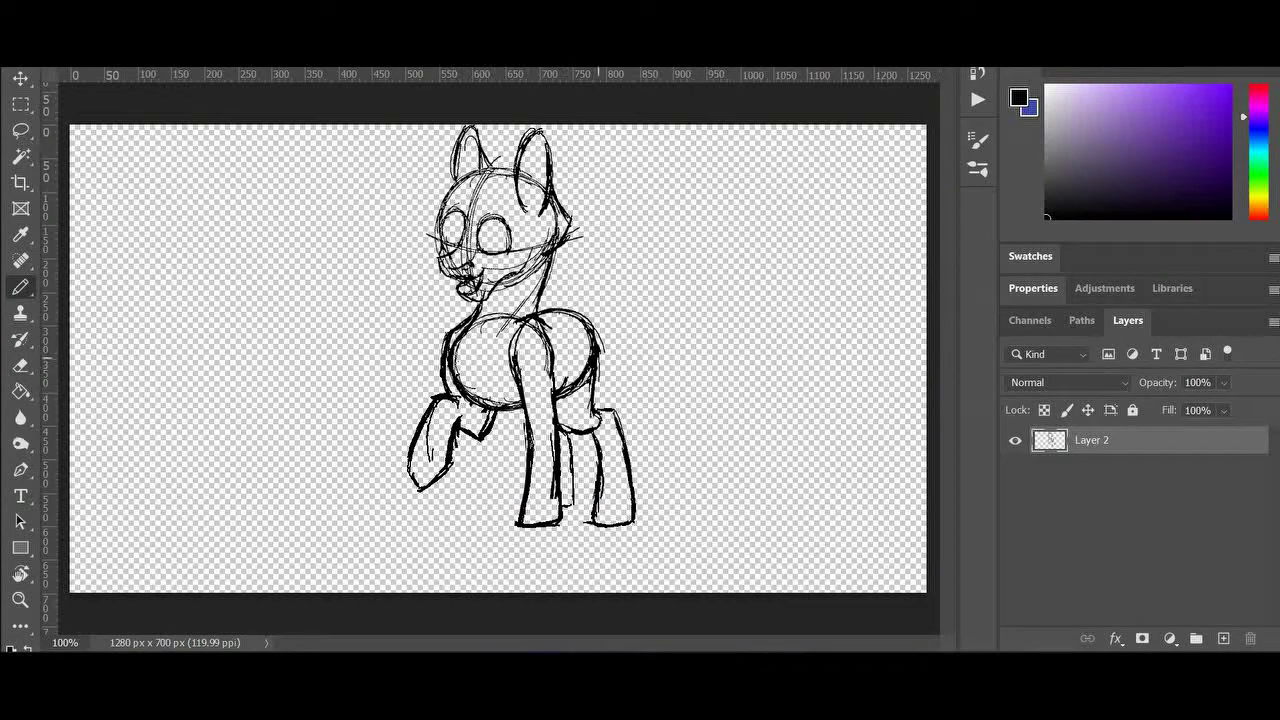
Finish the far hind leg and move the whole sketch to the right side of the canvas
{"action": "mouse_move", "coordinate": [573, 484]}
{"action": "left_mouse_down"}
{"action": "mouse_move", "coordinate": [562, 509]}
{"action": "mouse_move", "coordinate": [594, 518]}
{"action": "left_mouse_up"}
{"action": "left_click_drag", "start_coordinate": [602, 472], "coordinate": [598, 508]}
{"action": "mouse_move", "coordinate": [640, 382]}
{"action": "left_mouse_down"}
{"action": "mouse_move", "coordinate": [642, 410]}
{"action": "mouse_move", "coordinate": [784, 446]}
{"action": "mouse_move", "coordinate": [821, 416]}
{"action": "left_mouse_up"}
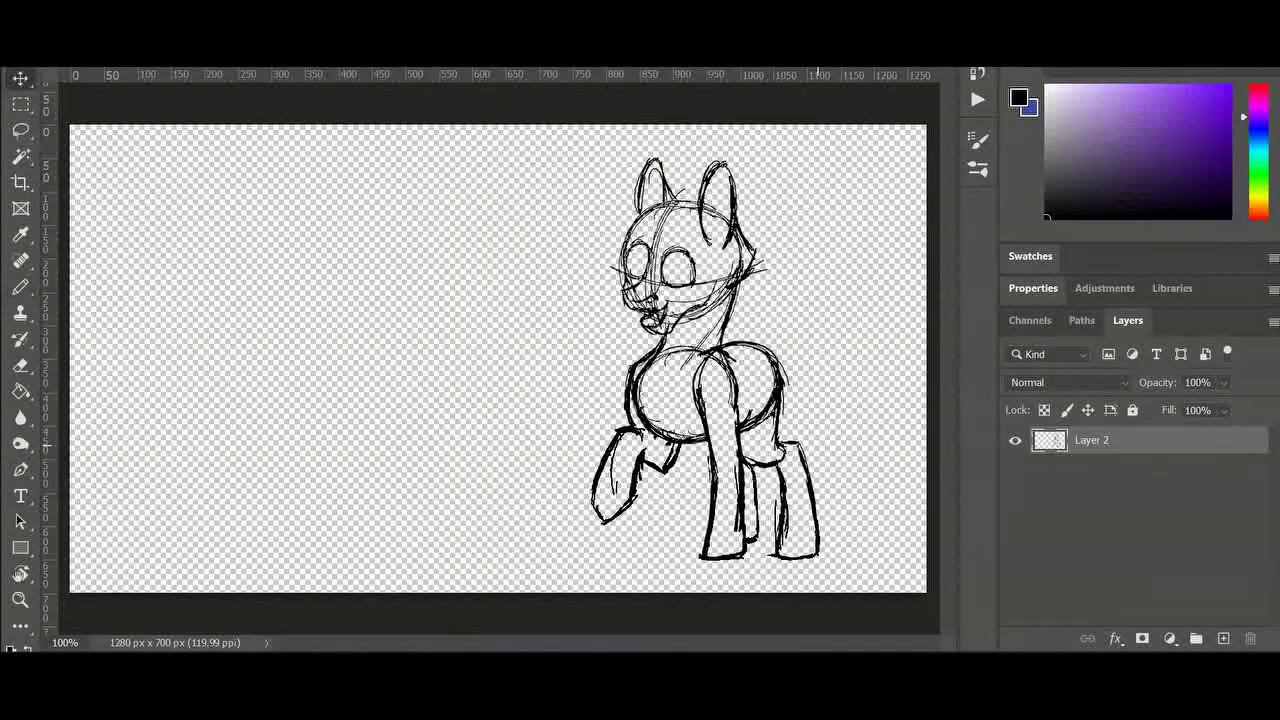
{"action": "left_click", "coordinate": [1128, 540]}
{"action": "left_click", "coordinate": [1128, 440]}
Sketch an oval iris inside each eye
{"action": "mouse_move", "coordinate": [681, 254]}
{"action": "left_mouse_down"}
{"action": "mouse_move", "coordinate": [690, 277]}
{"action": "mouse_move", "coordinate": [673, 285]}
{"action": "left_mouse_up"}
{"action": "mouse_move", "coordinate": [640, 244]}
{"action": "left_mouse_down"}
{"action": "mouse_move", "coordinate": [644, 278]}
{"action": "mouse_move", "coordinate": [632, 284]}
{"action": "left_mouse_up"}
{"action": "key", "text": "ctrl+z"}
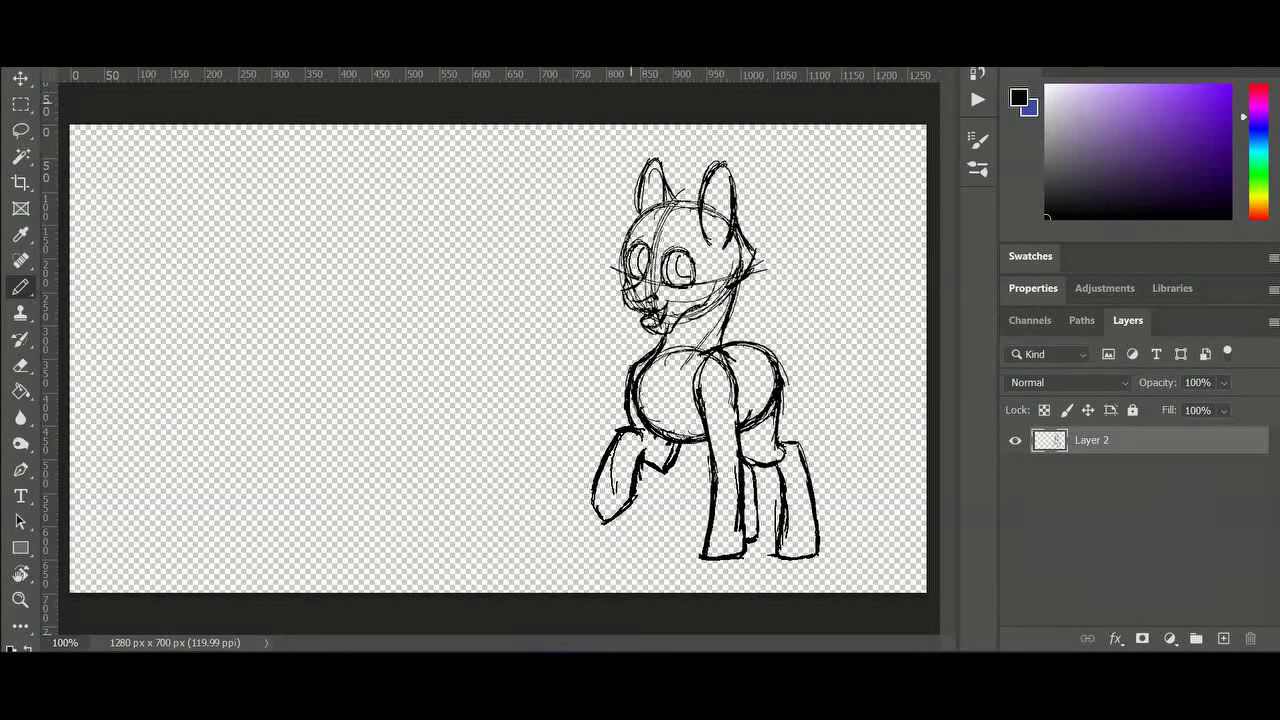
Sketch the pony's hair with a sweeping fringe, a long curled front lock and a mane behind the neck
{"action": "mouse_move", "coordinate": [640, 238]}
{"action": "left_mouse_down"}
{"action": "mouse_move", "coordinate": [612, 252]}
{"action": "mouse_move", "coordinate": [614, 358]}
{"action": "mouse_move", "coordinate": [614, 308]}
{"action": "left_mouse_up"}
{"action": "mouse_move", "coordinate": [674, 202]}
{"action": "left_mouse_down"}
{"action": "mouse_move", "coordinate": [596, 250]}
{"action": "mouse_move", "coordinate": [592, 296]}
{"action": "left_mouse_up"}
{"action": "mouse_move", "coordinate": [594, 234]}
{"action": "left_mouse_down"}
{"action": "mouse_move", "coordinate": [650, 196]}
{"action": "mouse_move", "coordinate": [698, 198]}
{"action": "mouse_move", "coordinate": [596, 254]}
{"action": "left_mouse_up"}
{"action": "mouse_move", "coordinate": [622, 194]}
{"action": "left_mouse_down"}
{"action": "mouse_move", "coordinate": [600, 300]}
{"action": "mouse_move", "coordinate": [638, 242]}
{"action": "left_mouse_up"}
{"action": "mouse_move", "coordinate": [608, 266]}
{"action": "left_mouse_down"}
{"action": "mouse_move", "coordinate": [669, 236]}
{"action": "mouse_move", "coordinate": [621, 342]}
{"action": "left_mouse_up"}
{"action": "mouse_move", "coordinate": [668, 246]}
{"action": "left_mouse_down"}
{"action": "mouse_move", "coordinate": [663, 271]}
{"action": "mouse_move", "coordinate": [697, 230]}
{"action": "left_mouse_up"}
{"action": "mouse_move", "coordinate": [672, 254]}
{"action": "left_mouse_down"}
{"action": "mouse_move", "coordinate": [702, 240]}
{"action": "mouse_move", "coordinate": [756, 272]}
{"action": "mouse_move", "coordinate": [727, 343]}
{"action": "left_mouse_up"}
{"action": "left_click_drag", "start_coordinate": [718, 345], "coordinate": [756, 263]}
{"action": "left_click_drag", "start_coordinate": [739, 218], "coordinate": [755, 258]}
{"action": "left_click_drag", "start_coordinate": [753, 266], "coordinate": [738, 301]}
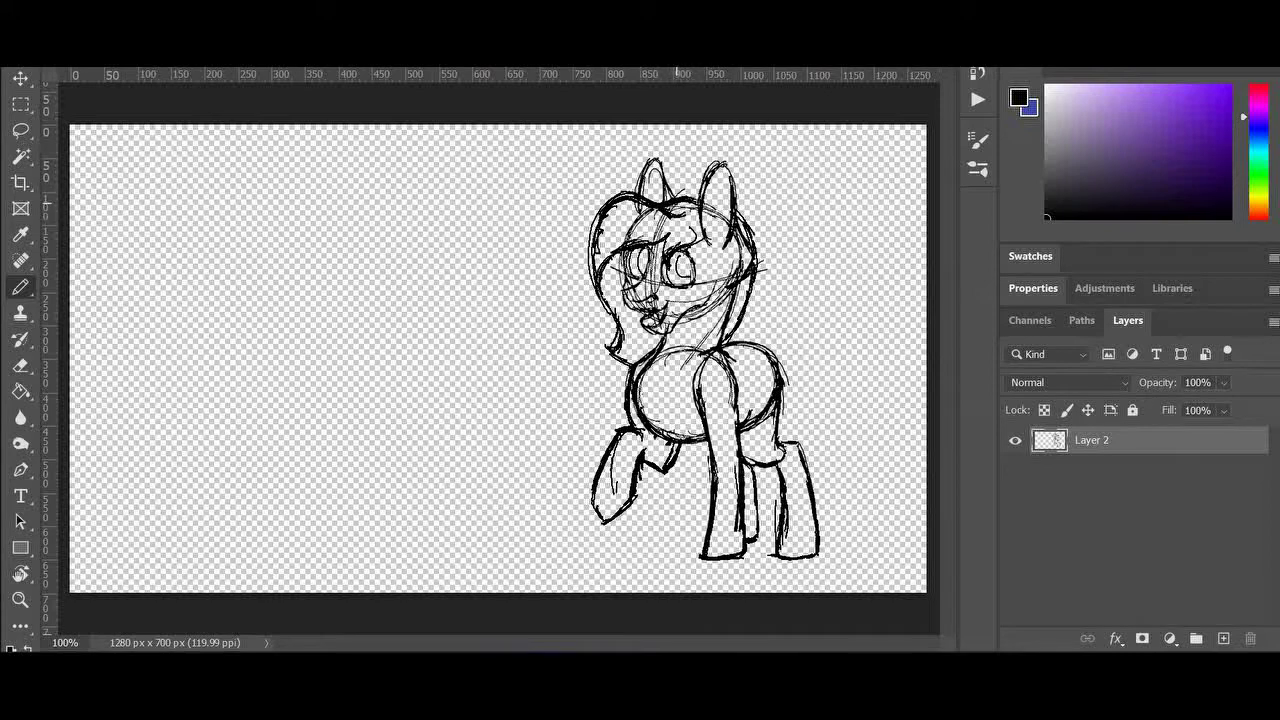
Clean up the overlapping construction lines inside the hair, near ear, cheek and neck
{"action": "mouse_move", "coordinate": [704, 198]}
{"action": "left_mouse_down"}
{"action": "mouse_move", "coordinate": [717, 216]}
{"action": "mouse_move", "coordinate": [627, 240]}
{"action": "mouse_move", "coordinate": [677, 212]}
{"action": "mouse_move", "coordinate": [663, 262]}
{"action": "left_mouse_up"}
{"action": "mouse_move", "coordinate": [668, 235]}
{"action": "left_mouse_down"}
{"action": "mouse_move", "coordinate": [661, 254]}
{"action": "mouse_move", "coordinate": [704, 235]}
{"action": "mouse_move", "coordinate": [724, 296]}
{"action": "mouse_move", "coordinate": [658, 357]}
{"action": "left_mouse_up"}
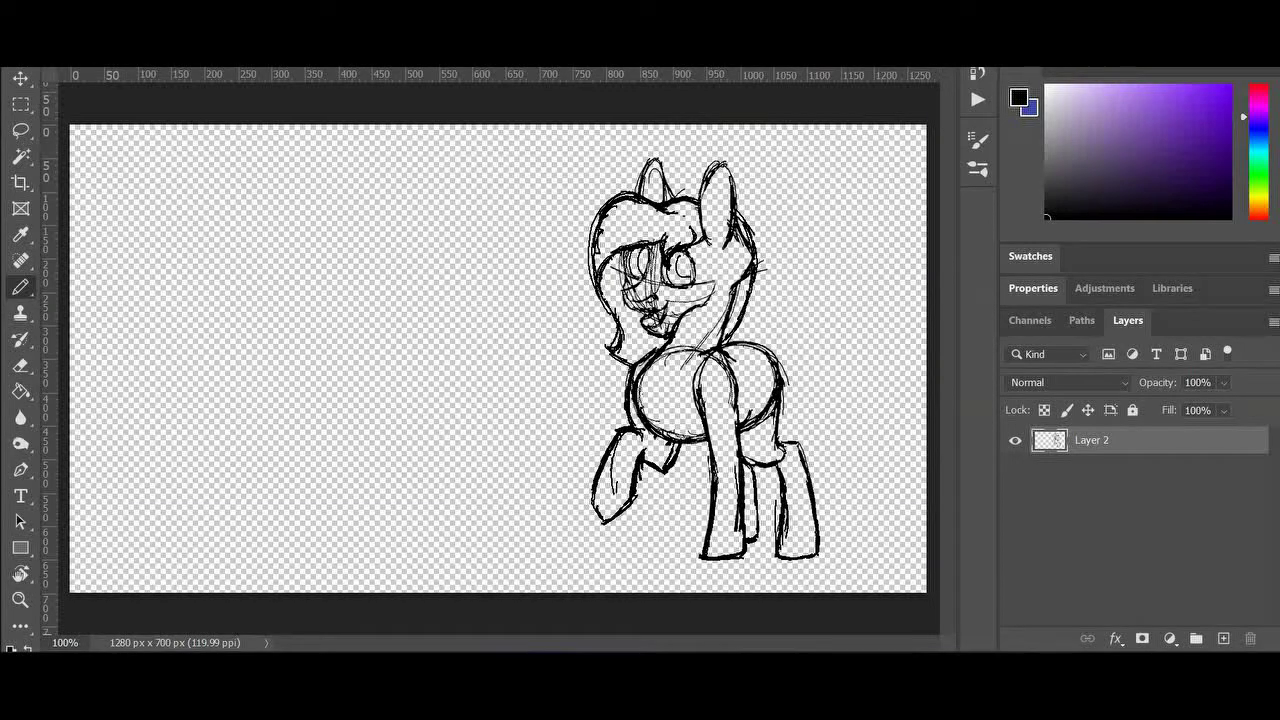
Sketch a curved band across the flank and cuff bands around both front legs
{"action": "mouse_move", "coordinate": [740, 348]}
{"action": "left_mouse_down"}
{"action": "mouse_move", "coordinate": [734, 395]}
{"action": "mouse_move", "coordinate": [750, 428]}
{"action": "mouse_move", "coordinate": [742, 420]}
{"action": "left_mouse_up"}
{"action": "mouse_move", "coordinate": [712, 520]}
{"action": "left_mouse_down"}
{"action": "mouse_move", "coordinate": [736, 512]}
{"action": "mouse_move", "coordinate": [744, 526]}
{"action": "left_mouse_up"}
{"action": "left_click_drag", "start_coordinate": [604, 476], "coordinate": [636, 465]}
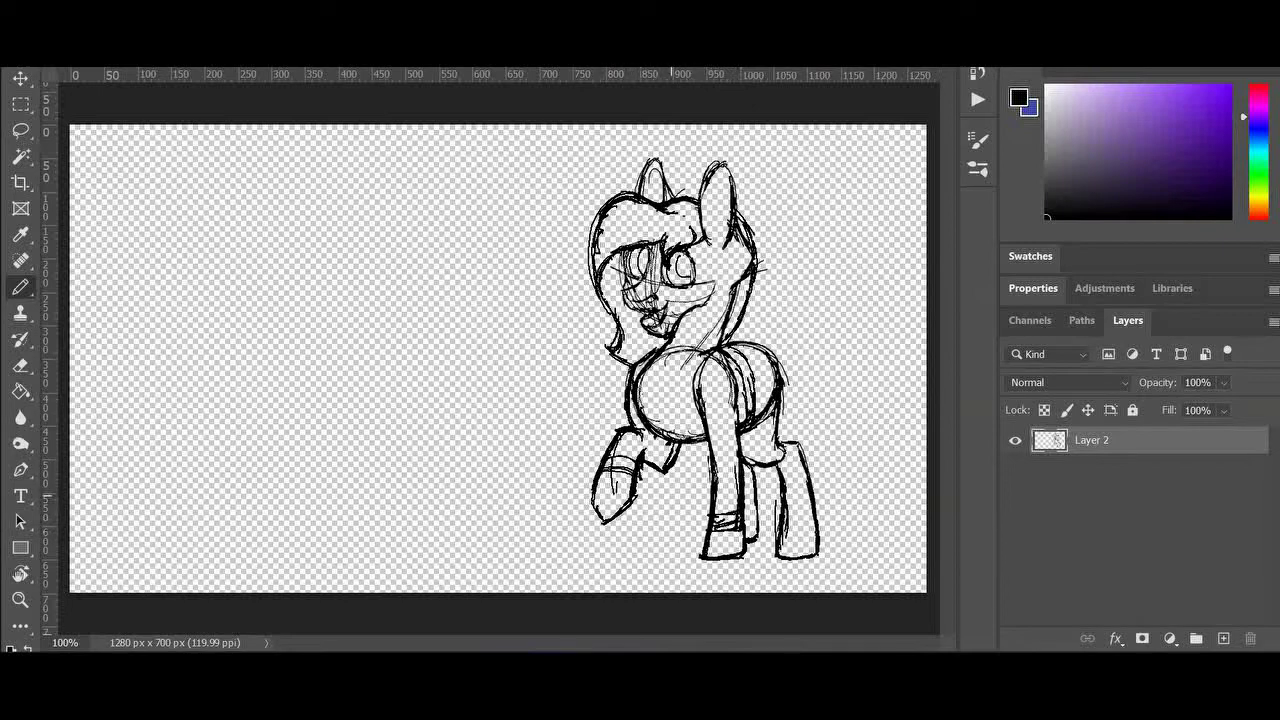
Sketch a hoof line across the lower end of each of the four legs
{"action": "left_click_drag", "start_coordinate": [594, 504], "coordinate": [630, 492]}
{"action": "left_click_drag", "start_coordinate": [708, 552], "coordinate": [744, 546]}
{"action": "left_click_drag", "start_coordinate": [780, 552], "coordinate": [818, 544]}
{"action": "left_click_drag", "start_coordinate": [738, 536], "coordinate": [758, 528]}
Sketch a pointed collar over the chest and tidy the neck lines above it
{"action": "left_click_drag", "start_coordinate": [700, 356], "coordinate": [664, 400]}
{"action": "left_click_drag", "start_coordinate": [662, 360], "coordinate": [660, 388]}
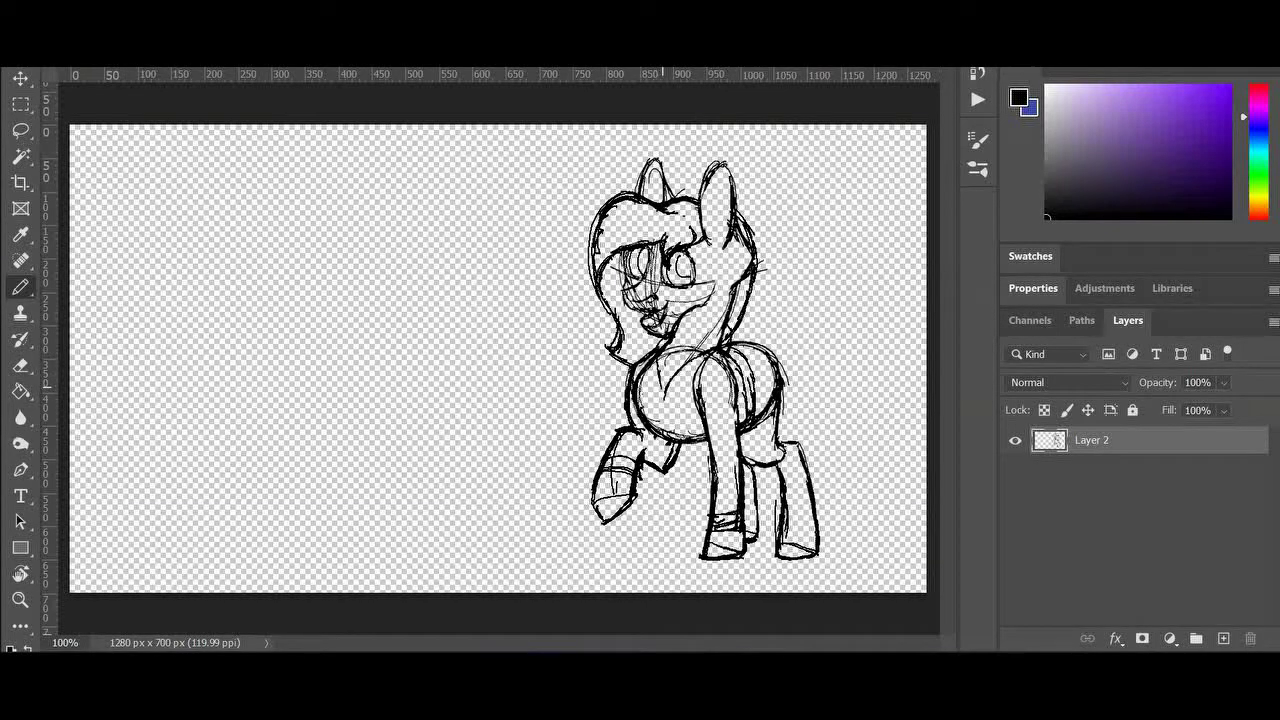
{"action": "mouse_move", "coordinate": [726, 334]}
{"action": "left_mouse_down"}
{"action": "mouse_move", "coordinate": [738, 356]}
{"action": "mouse_move", "coordinate": [758, 340]}
{"action": "mouse_move", "coordinate": [740, 382]}
{"action": "mouse_move", "coordinate": [698, 382]}
{"action": "mouse_move", "coordinate": [666, 356]}
{"action": "left_mouse_up"}
{"action": "left_click_drag", "start_coordinate": [717, 308], "coordinate": [698, 343]}
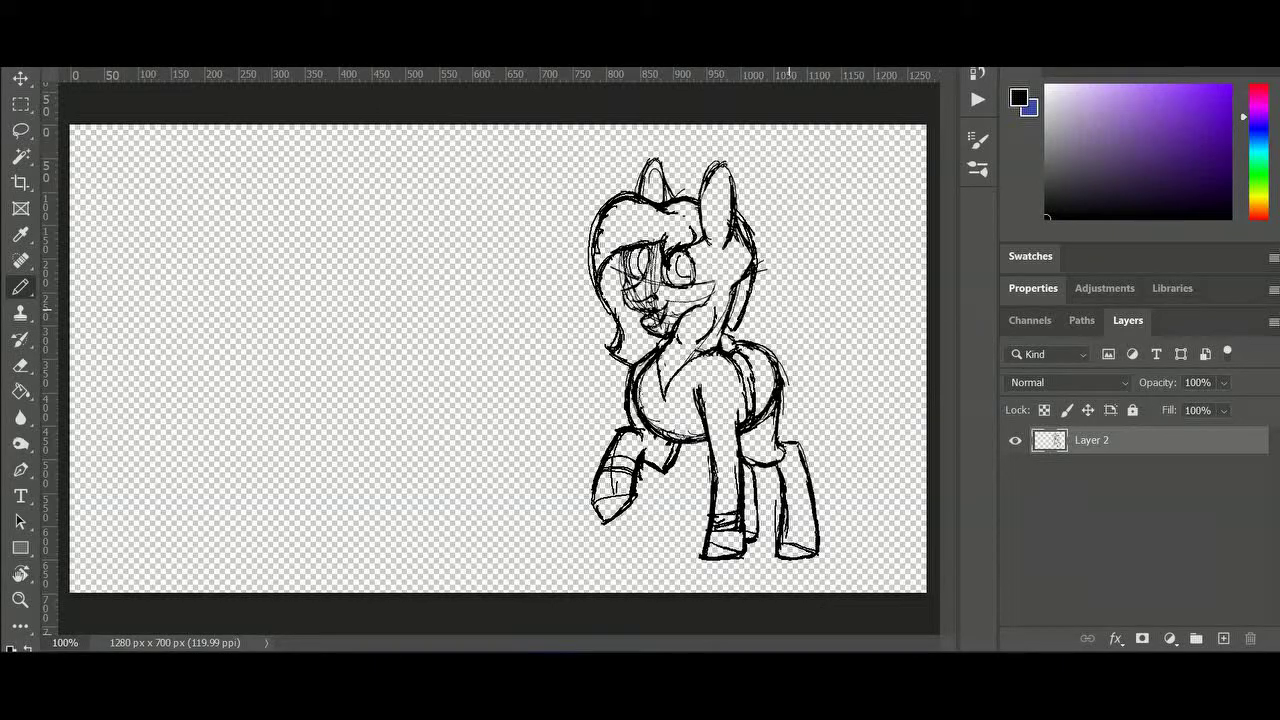
Sketch a long tail arching up from the rump and curling down behind the hind leg, with inner hair strands
{"action": "mouse_move", "coordinate": [742, 332]}
{"action": "left_mouse_down"}
{"action": "mouse_move", "coordinate": [772, 300]}
{"action": "mouse_move", "coordinate": [812, 298]}
{"action": "mouse_move", "coordinate": [822, 332]}
{"action": "mouse_move", "coordinate": [742, 336]}
{"action": "mouse_move", "coordinate": [827, 332]}
{"action": "left_mouse_up"}
{"action": "mouse_move", "coordinate": [804, 331]}
{"action": "left_mouse_down"}
{"action": "mouse_move", "coordinate": [860, 440]}
{"action": "mouse_move", "coordinate": [813, 434]}
{"action": "mouse_move", "coordinate": [843, 440]}
{"action": "left_mouse_up"}
{"action": "key", "text": "ctrl+z"}
{"action": "mouse_move", "coordinate": [843, 440]}
{"action": "left_mouse_down"}
{"action": "mouse_move", "coordinate": [820, 491]}
{"action": "mouse_move", "coordinate": [781, 503]}
{"action": "left_mouse_up"}
{"action": "key", "text": "ctrl+z"}
{"action": "left_click_drag", "start_coordinate": [753, 462], "coordinate": [783, 497]}
{"action": "left_click_drag", "start_coordinate": [818, 495], "coordinate": [841, 446]}
{"action": "left_click_drag", "start_coordinate": [831, 376], "coordinate": [828, 347]}
{"action": "mouse_move", "coordinate": [770, 316]}
{"action": "left_mouse_down"}
{"action": "mouse_move", "coordinate": [756, 344]}
{"action": "mouse_move", "coordinate": [780, 314]}
{"action": "mouse_move", "coordinate": [800, 354]}
{"action": "left_mouse_up"}
{"action": "mouse_move", "coordinate": [790, 352]}
{"action": "left_mouse_down"}
{"action": "mouse_move", "coordinate": [806, 436]}
{"action": "mouse_move", "coordinate": [802, 420]}
{"action": "left_mouse_up"}
{"action": "left_click_drag", "start_coordinate": [821, 474], "coordinate": [836, 468]}
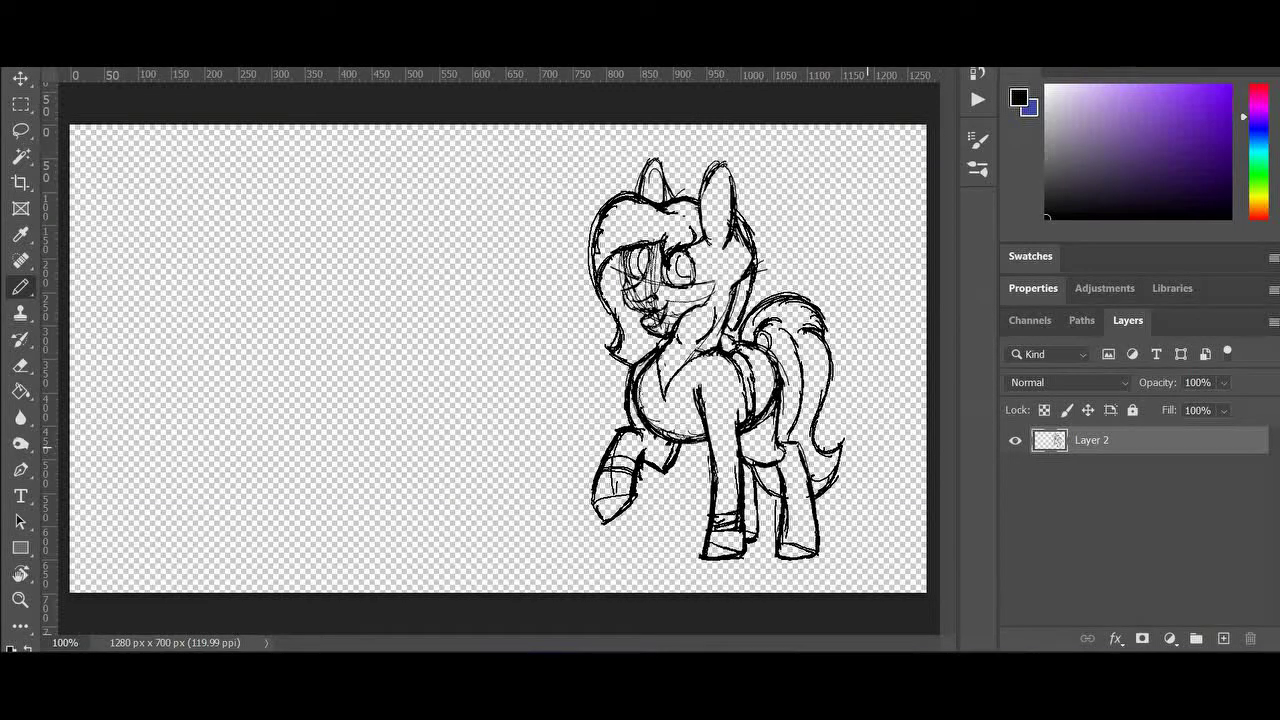
{"action": "mouse_move", "coordinate": [202, 176]}
{"action": "left_mouse_down"}
{"action": "mouse_move", "coordinate": [148, 272]}
{"action": "mouse_move", "coordinate": [200, 586]}
{"action": "mouse_move", "coordinate": [392, 563]}
{"action": "mouse_move", "coordinate": [468, 452]}
{"action": "left_mouse_up"}
{"action": "mouse_move", "coordinate": [398, 172]}
{"action": "left_mouse_down"}
{"action": "mouse_move", "coordinate": [472, 466]}
{"action": "mouse_move", "coordinate": [202, 182]}
{"action": "left_mouse_up"}
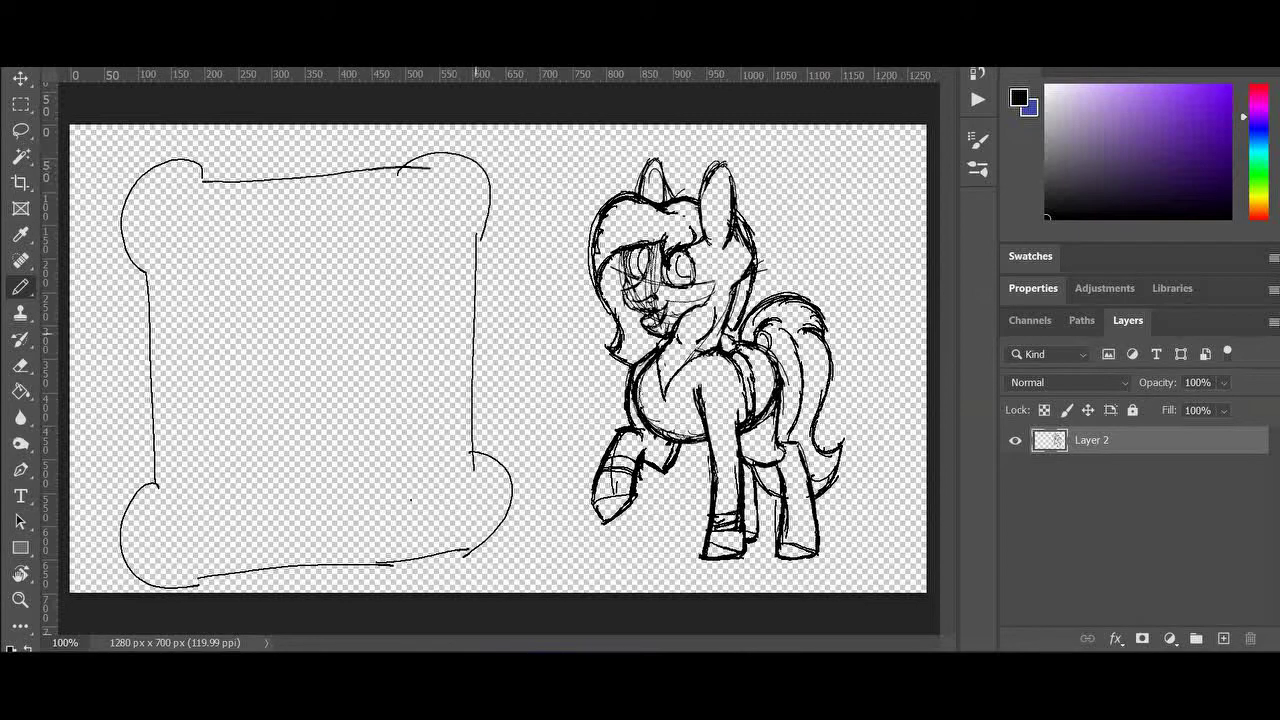
{"action": "mouse_move", "coordinate": [450, 156]}
{"action": "left_mouse_down"}
{"action": "mouse_move", "coordinate": [188, 170]}
{"action": "mouse_move", "coordinate": [145, 580]}
{"action": "mouse_move", "coordinate": [221, 578]}
{"action": "mouse_move", "coordinate": [470, 456]}
{"action": "mouse_move", "coordinate": [488, 218]}
{"action": "left_mouse_up"}
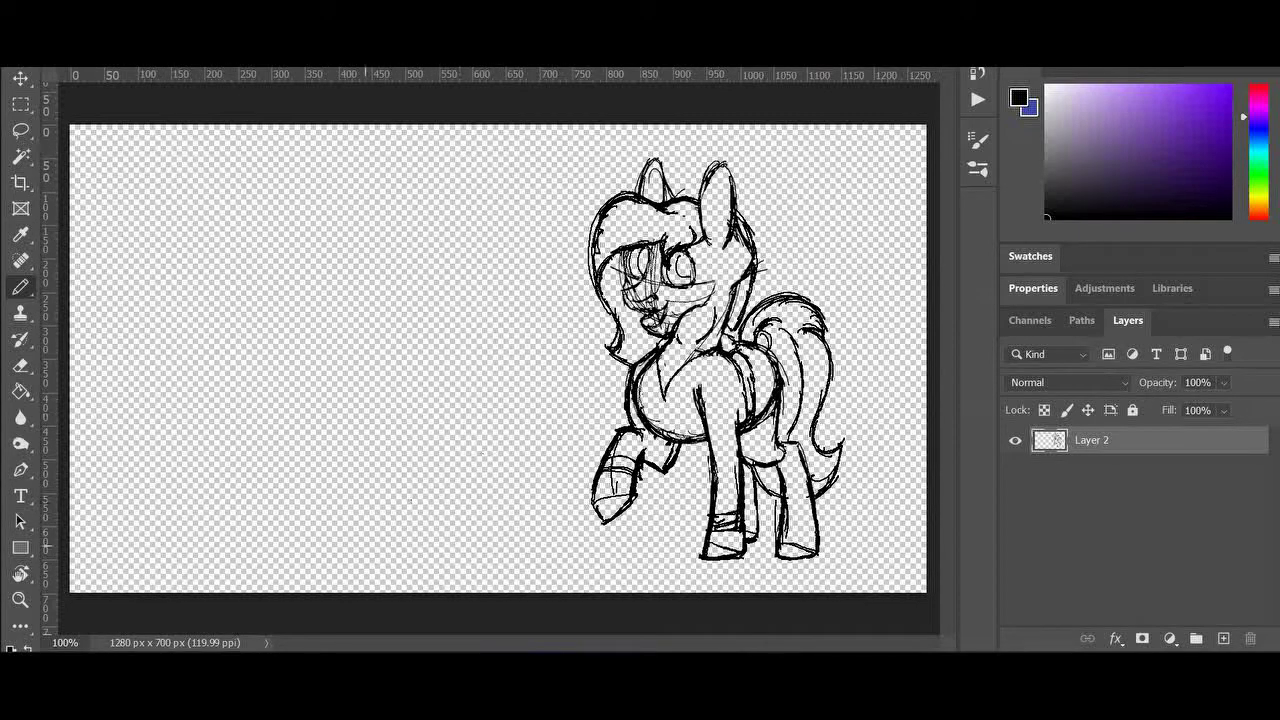
Add a new layer above the pony sketch, lower the sketch layer's opacity, and make the new layer active
{"action": "key", "text": "z"}
{"action": "left_click", "coordinate": [806, 372]}
{"action": "right_click", "coordinate": [846, 414]}
{"action": "left_click", "coordinate": [884, 424]}
{"action": "left_click", "coordinate": [1223, 639]}
{"action": "left_click", "coordinate": [1092, 468]}
{"action": "left_click", "coordinate": [1223, 383]}
{"action": "left_click_drag", "start_coordinate": [1254, 407], "coordinate": [1210, 407]}
{"action": "left_click", "coordinate": [1092, 440]}
Switch to the Brush tool with a size of 5, ready to ink the head on the new layer
{"action": "left_click", "coordinate": [822, 400]}
{"action": "scroll", "coordinate": [822, 400], "scroll_direction": "up", "scroll_amount": 3}
{"action": "left_click", "coordinate": [20, 287]}
{"action": "right_click", "coordinate": [20, 287]}
{"action": "left_click", "coordinate": [88, 283]}
{"action": "right_click", "coordinate": [441, 327]}
{"action": "type", "text": "5"}
{"action": "key", "text": "Return"}
{"action": "left_click", "coordinate": [1120, 560]}
{"action": "left_click", "coordinate": [1092, 440]}
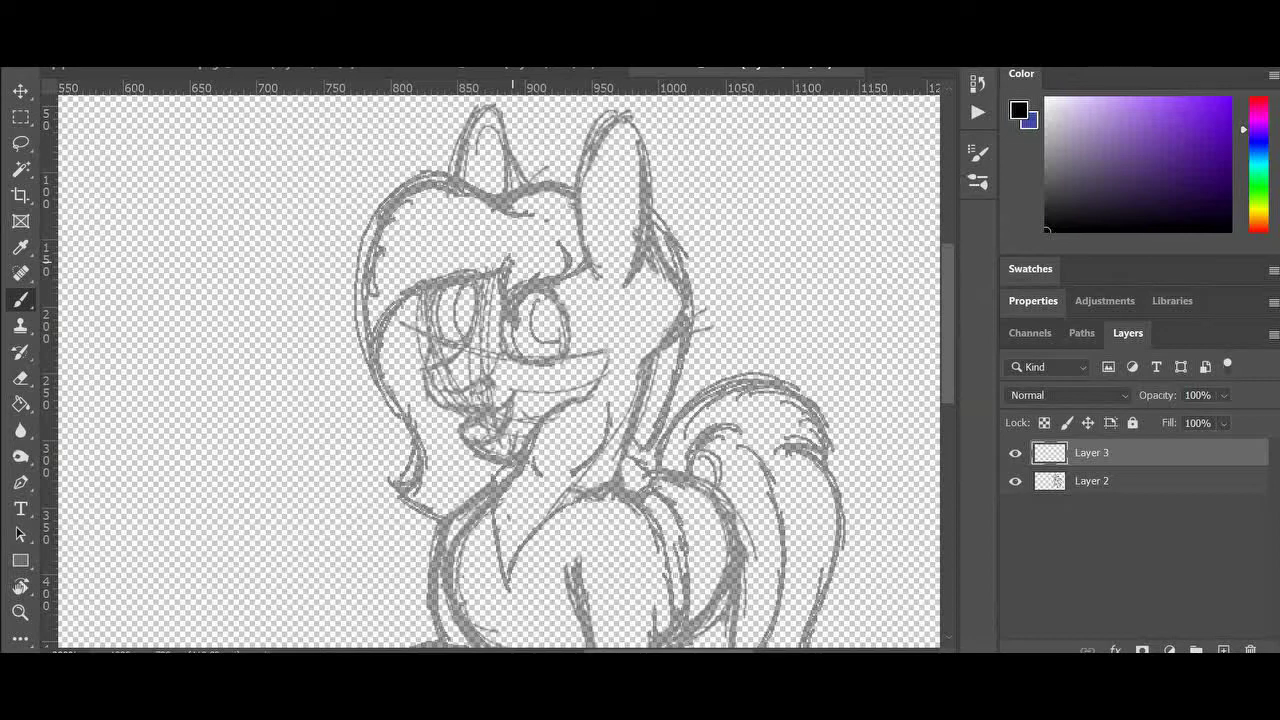
Ink the fringe, the curled front lock, the top of the hair and both ears over the sketch
{"action": "mouse_move", "coordinate": [507, 260]}
{"action": "left_mouse_down"}
{"action": "mouse_move", "coordinate": [382, 352]}
{"action": "mouse_move", "coordinate": [373, 486]}
{"action": "mouse_move", "coordinate": [432, 548]}
{"action": "mouse_move", "coordinate": [508, 297]}
{"action": "mouse_move", "coordinate": [517, 318]}
{"action": "left_mouse_up"}
{"action": "mouse_move", "coordinate": [517, 318]}
{"action": "left_mouse_down"}
{"action": "mouse_move", "coordinate": [522, 283]}
{"action": "mouse_move", "coordinate": [566, 249]}
{"action": "mouse_move", "coordinate": [587, 260]}
{"action": "left_mouse_up"}
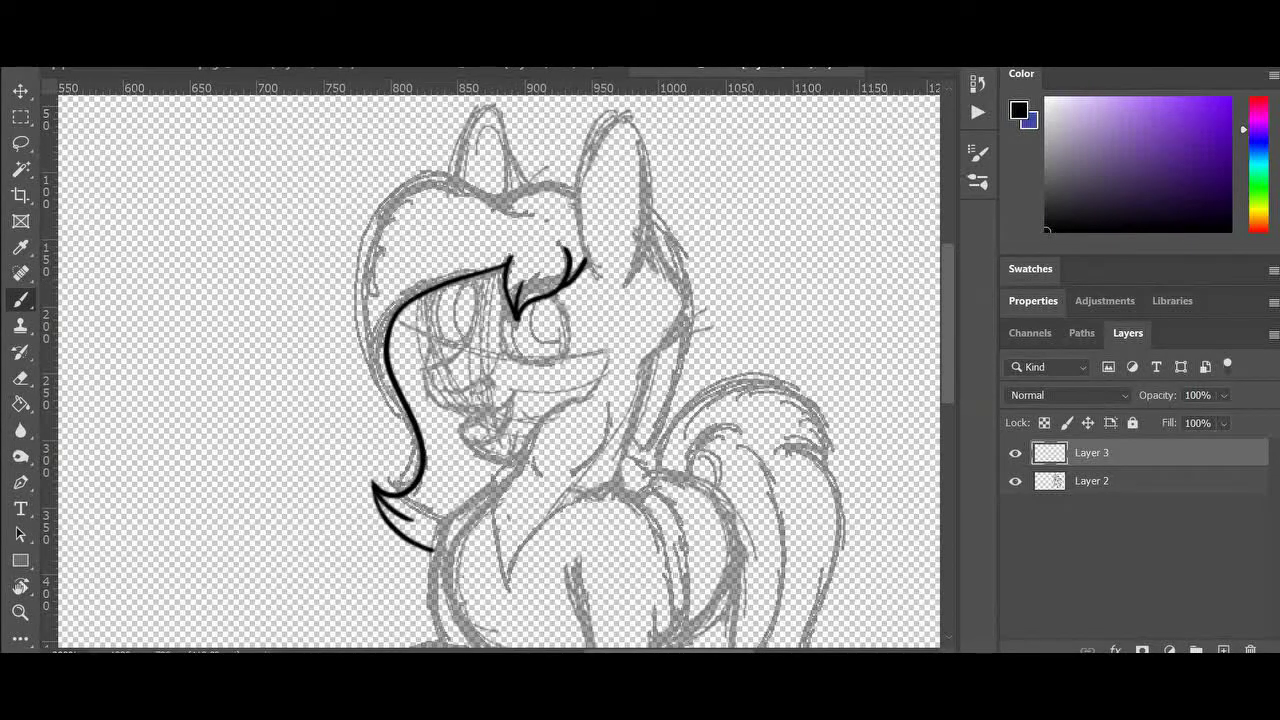
{"action": "mouse_move", "coordinate": [396, 400]}
{"action": "left_mouse_down"}
{"action": "mouse_move", "coordinate": [365, 300]}
{"action": "mouse_move", "coordinate": [500, 200]}
{"action": "mouse_move", "coordinate": [578, 200]}
{"action": "mouse_move", "coordinate": [592, 280]}
{"action": "left_mouse_up"}
{"action": "mouse_move", "coordinate": [578, 198]}
{"action": "left_mouse_down"}
{"action": "mouse_move", "coordinate": [648, 226]}
{"action": "mouse_move", "coordinate": [622, 286]}
{"action": "left_mouse_up"}
{"action": "mouse_move", "coordinate": [455, 195]}
{"action": "left_mouse_down"}
{"action": "mouse_move", "coordinate": [485, 110]}
{"action": "mouse_move", "coordinate": [507, 192]}
{"action": "mouse_move", "coordinate": [520, 190]}
{"action": "left_mouse_up"}
Ink the mane behind the head, the back of the cheek and the back of the neck
{"action": "mouse_move", "coordinate": [650, 200]}
{"action": "left_mouse_down"}
{"action": "mouse_move", "coordinate": [684, 286]}
{"action": "mouse_move", "coordinate": [645, 362]}
{"action": "left_mouse_up"}
{"action": "mouse_move", "coordinate": [690, 265]}
{"action": "left_mouse_down"}
{"action": "mouse_move", "coordinate": [660, 410]}
{"action": "mouse_move", "coordinate": [630, 442]}
{"action": "left_mouse_up"}
{"action": "left_click_drag", "start_coordinate": [650, 360], "coordinate": [612, 490]}
Ink the front of the face, the muzzle, the open mouth and the jawline, undoing stray strokes
{"action": "mouse_move", "coordinate": [430, 296]}
{"action": "left_mouse_down"}
{"action": "mouse_move", "coordinate": [424, 372]}
{"action": "mouse_move", "coordinate": [460, 412]}
{"action": "mouse_move", "coordinate": [512, 392]}
{"action": "left_mouse_up"}
{"action": "mouse_move", "coordinate": [440, 372]}
{"action": "left_mouse_down"}
{"action": "mouse_move", "coordinate": [430, 386]}
{"action": "mouse_move", "coordinate": [486, 376]}
{"action": "mouse_move", "coordinate": [492, 391]}
{"action": "left_mouse_up"}
{"action": "key", "text": "ctrl+z"}
{"action": "key", "text": "ctrl+z"}
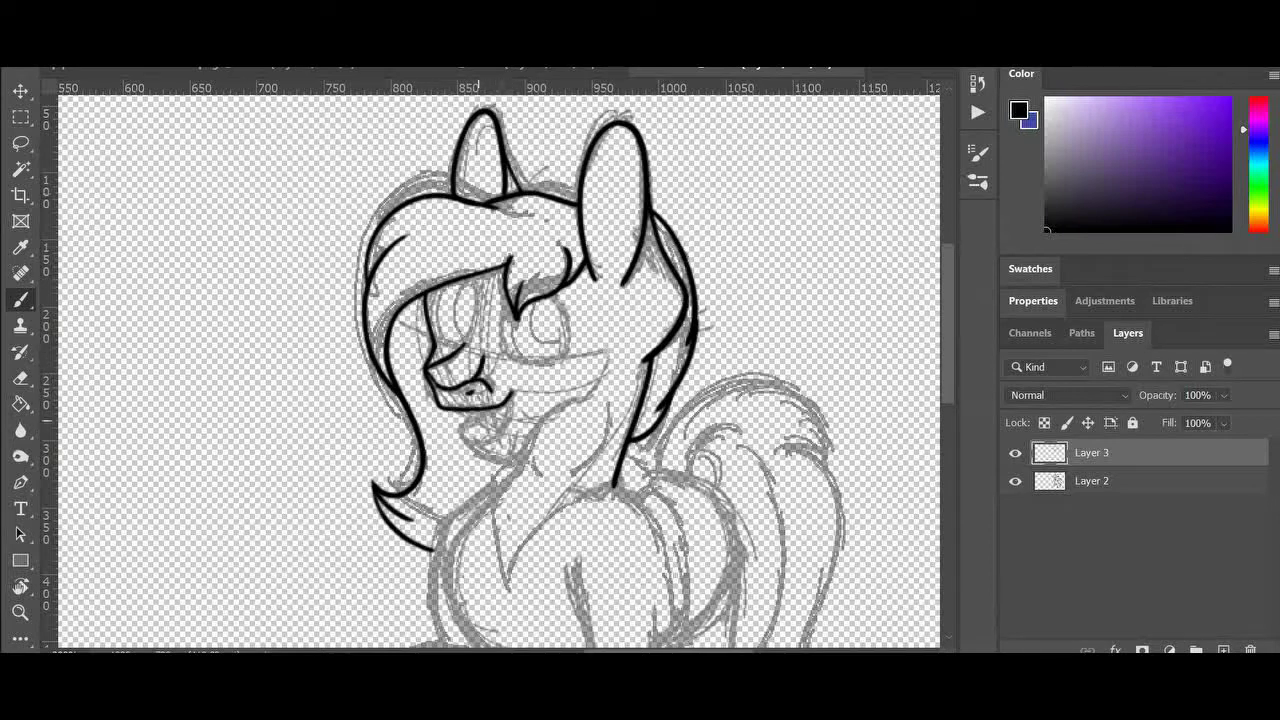
{"action": "mouse_move", "coordinate": [462, 439]}
{"action": "left_mouse_down"}
{"action": "mouse_move", "coordinate": [557, 411]}
{"action": "mouse_move", "coordinate": [608, 362]}
{"action": "left_mouse_up"}
Ink the outlines of the far and near eyes beneath the fringe, redrawing the near eye's first strokes
{"action": "mouse_move", "coordinate": [461, 346]}
{"action": "left_mouse_down"}
{"action": "mouse_move", "coordinate": [463, 303]}
{"action": "mouse_move", "coordinate": [428, 299]}
{"action": "left_mouse_up"}
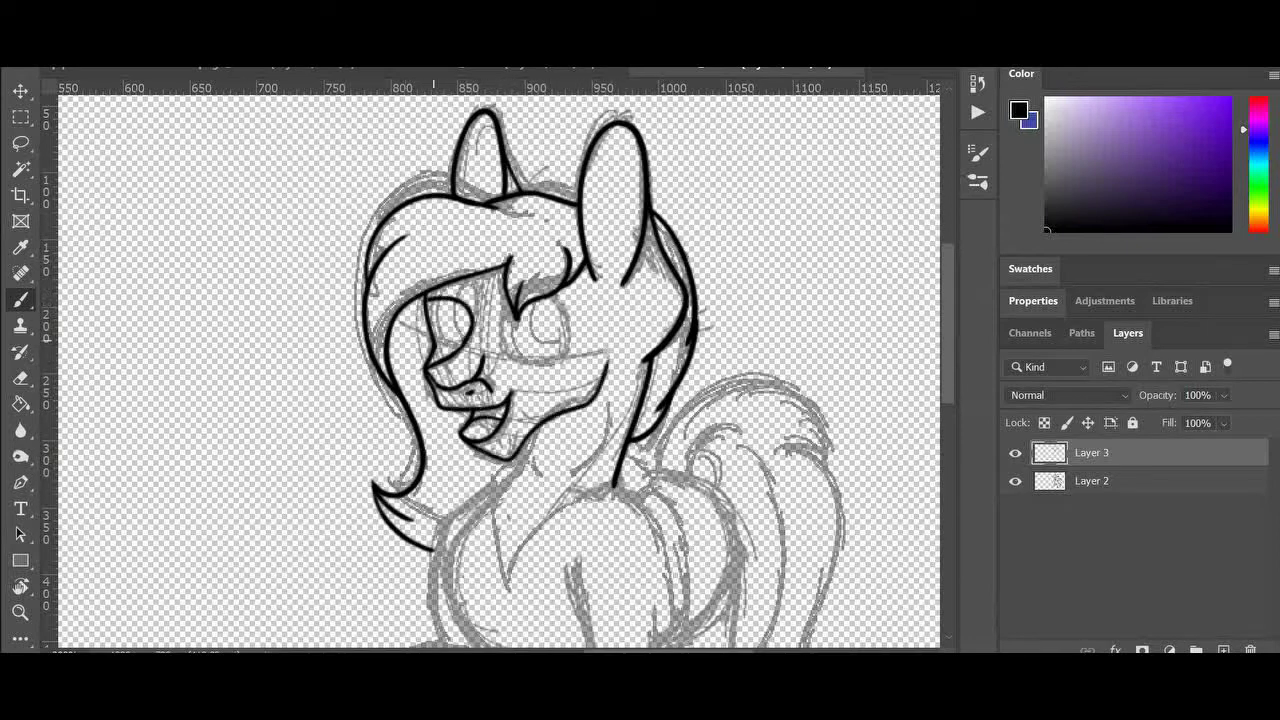
{"action": "left_click_drag", "start_coordinate": [500, 358], "coordinate": [551, 325]}
{"action": "key", "text": "ctrl+z"}
{"action": "key", "text": "ctrl+z"}
{"action": "left_click_drag", "start_coordinate": [505, 354], "coordinate": [558, 350]}
{"action": "left_click_drag", "start_coordinate": [562, 300], "coordinate": [546, 362]}
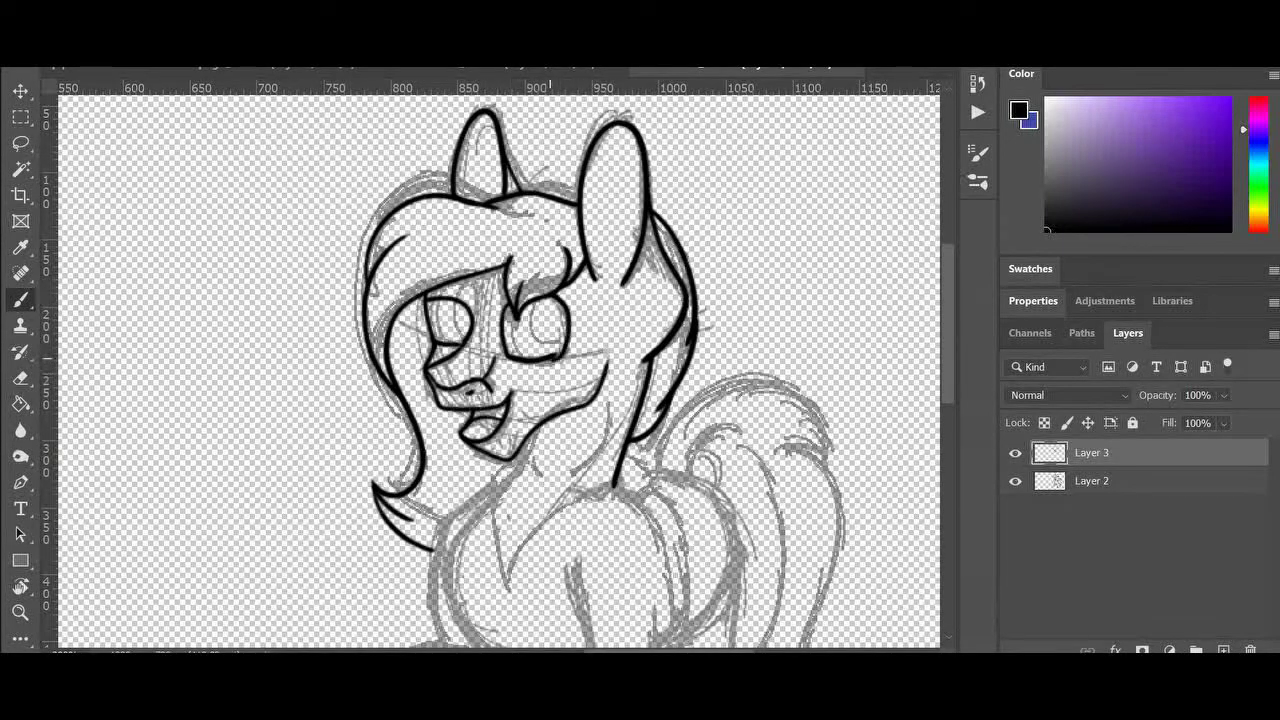
Undo the last two strokes and ink a curved iris line inside the far eye
{"action": "key", "text": "ctrl+z"}
{"action": "key", "text": "ctrl+z"}
{"action": "left_click_drag", "start_coordinate": [463, 285], "coordinate": [471, 328]}
Ink the pointed collar at the neck, the short cheek and neck creases, and the chest and shoulder outlines
{"action": "scroll", "coordinate": [500, 400], "scroll_direction": "down", "scroll_amount": 3}
{"action": "mouse_move", "coordinate": [535, 272]}
{"action": "left_mouse_down"}
{"action": "mouse_move", "coordinate": [499, 332]}
{"action": "mouse_move", "coordinate": [504, 397]}
{"action": "left_mouse_up"}
{"action": "left_click_drag", "start_coordinate": [616, 327], "coordinate": [510, 402]}
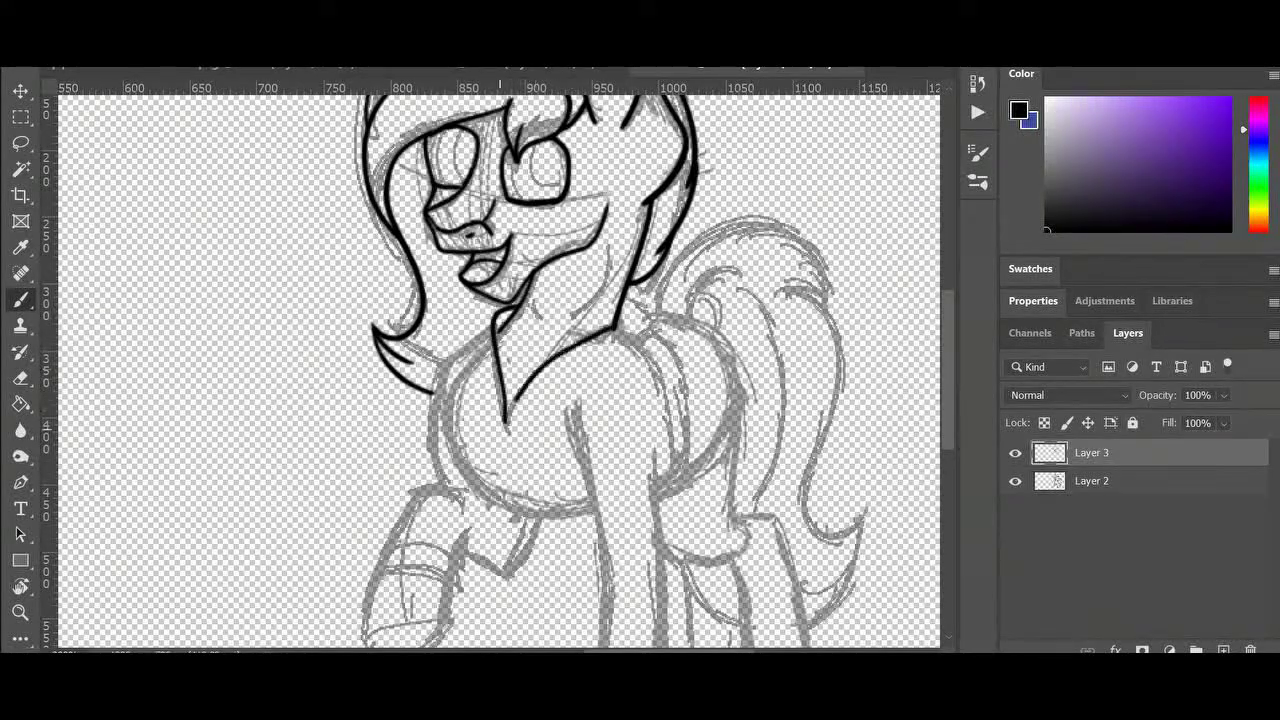
{"action": "left_click_drag", "start_coordinate": [524, 311], "coordinate": [534, 293]}
{"action": "left_click_drag", "start_coordinate": [604, 287], "coordinate": [611, 246]}
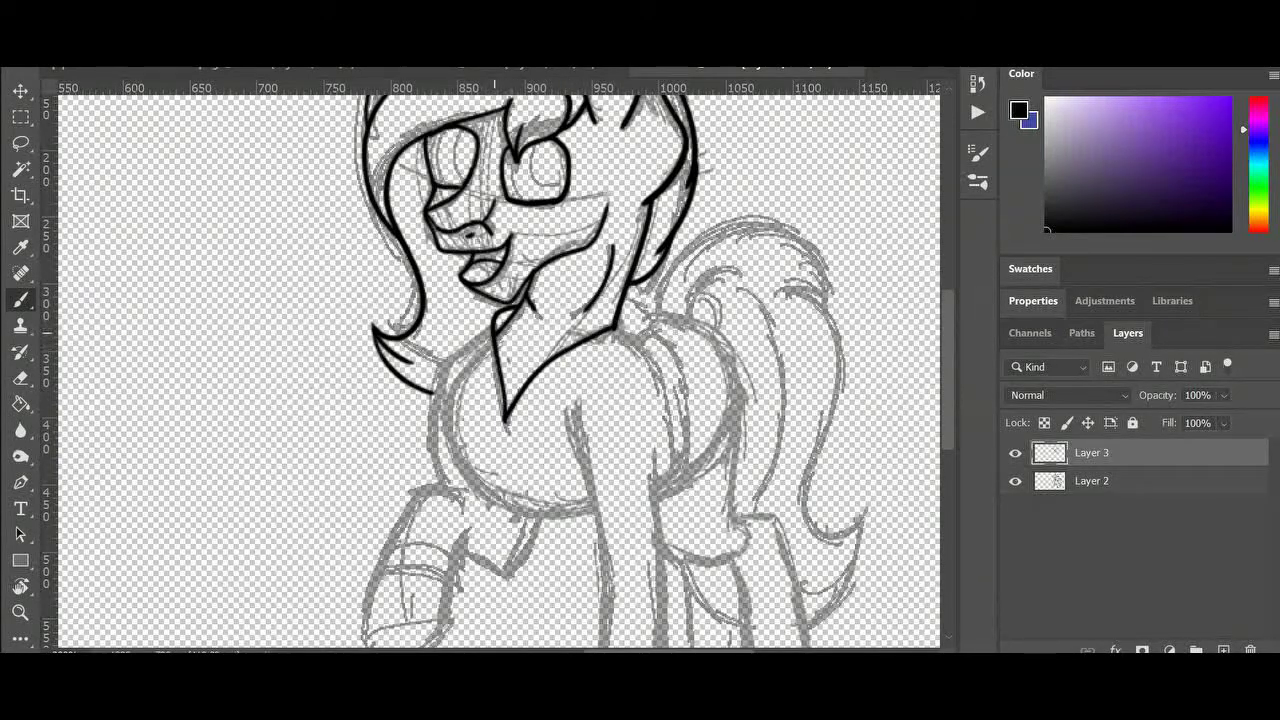
{"action": "mouse_move", "coordinate": [488, 360]}
{"action": "left_mouse_down"}
{"action": "mouse_move", "coordinate": [463, 378]}
{"action": "mouse_move", "coordinate": [553, 512]}
{"action": "left_mouse_up"}
{"action": "mouse_move", "coordinate": [490, 326]}
{"action": "left_mouse_down"}
{"action": "mouse_move", "coordinate": [436, 390]}
{"action": "mouse_move", "coordinate": [442, 488]}
{"action": "left_mouse_up"}
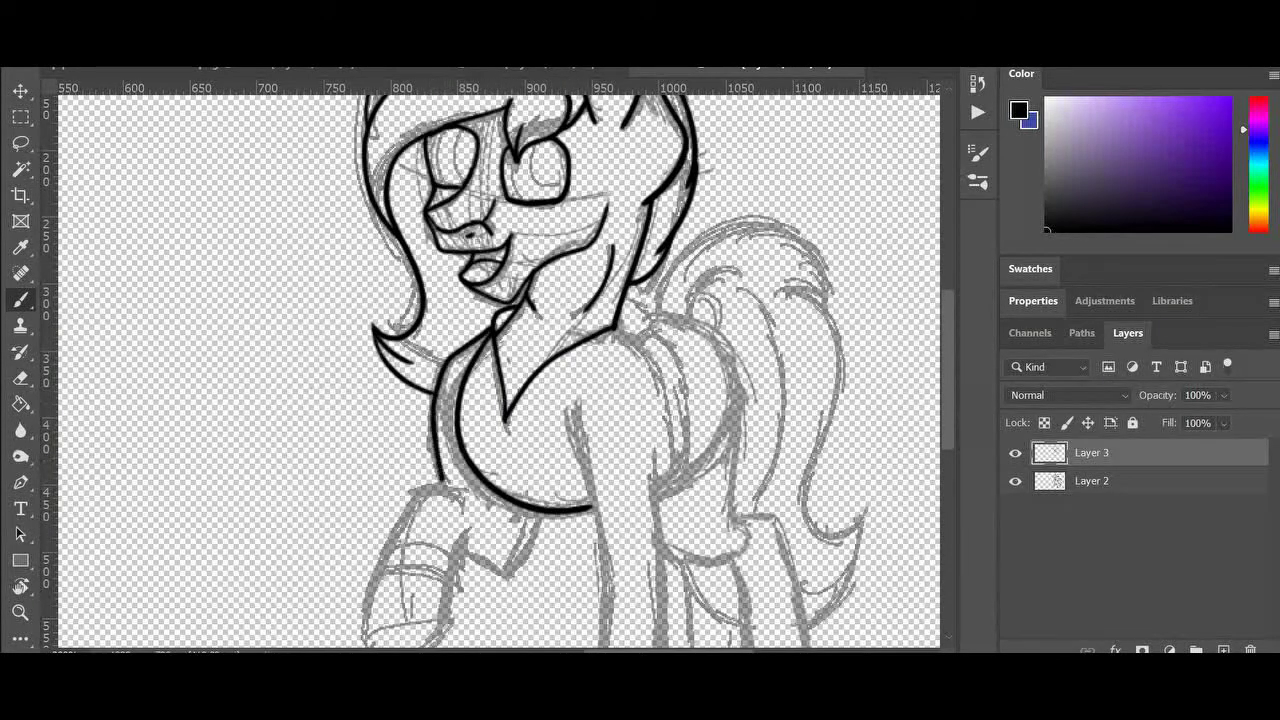
Ink the raised foreleg and the standing foreleg down to the hoof
{"action": "scroll", "coordinate": [442, 488], "scroll_direction": "down", "scroll_amount": 3}
{"action": "mouse_move", "coordinate": [474, 382]}
{"action": "left_mouse_down"}
{"action": "mouse_move", "coordinate": [442, 358]}
{"action": "mouse_move", "coordinate": [370, 466]}
{"action": "mouse_move", "coordinate": [400, 538]}
{"action": "mouse_move", "coordinate": [470, 410]}
{"action": "mouse_move", "coordinate": [518, 438]}
{"action": "mouse_move", "coordinate": [540, 386]}
{"action": "left_mouse_up"}
{"action": "mouse_move", "coordinate": [566, 278]}
{"action": "left_mouse_down"}
{"action": "mouse_move", "coordinate": [597, 534]}
{"action": "mouse_move", "coordinate": [580, 615]}
{"action": "mouse_move", "coordinate": [668, 610]}
{"action": "left_mouse_up"}
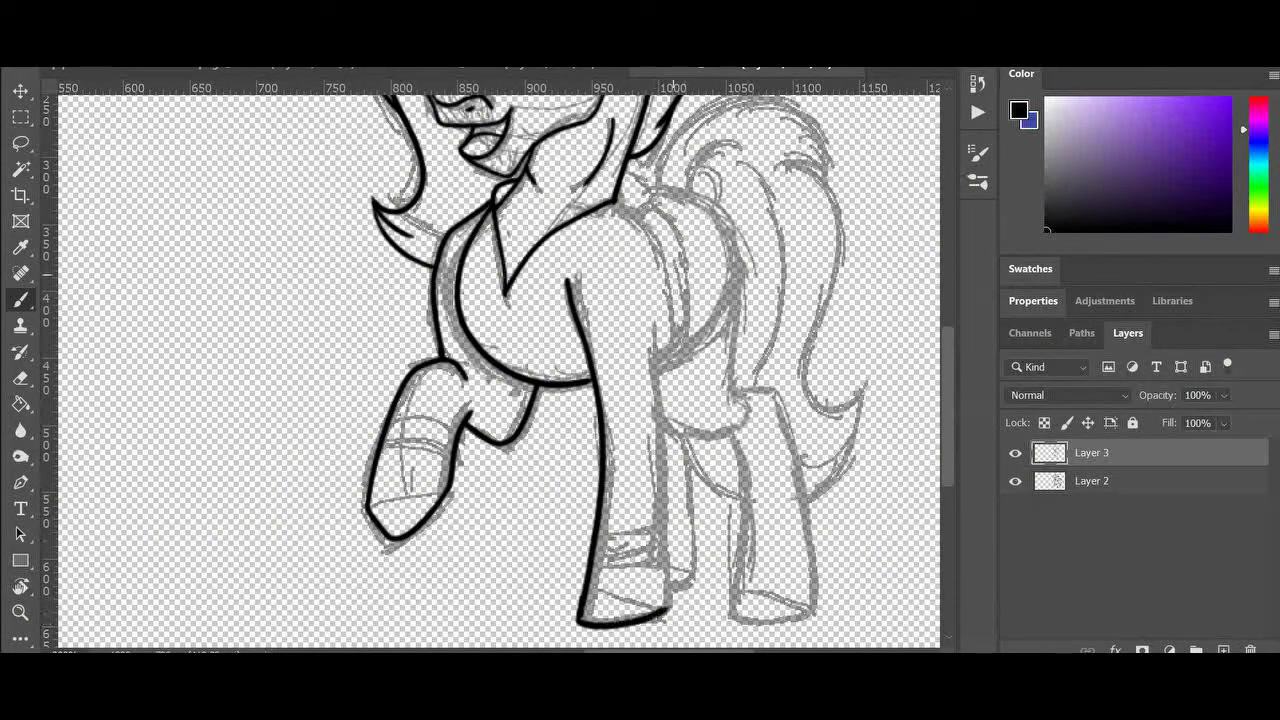
{"action": "left_click_drag", "start_coordinate": [656, 306], "coordinate": [664, 606]}
Ink the back of the collar, the garment's rear edge, the rump, the belly and both hind legs
{"action": "left_click_drag", "start_coordinate": [626, 172], "coordinate": [650, 212]}
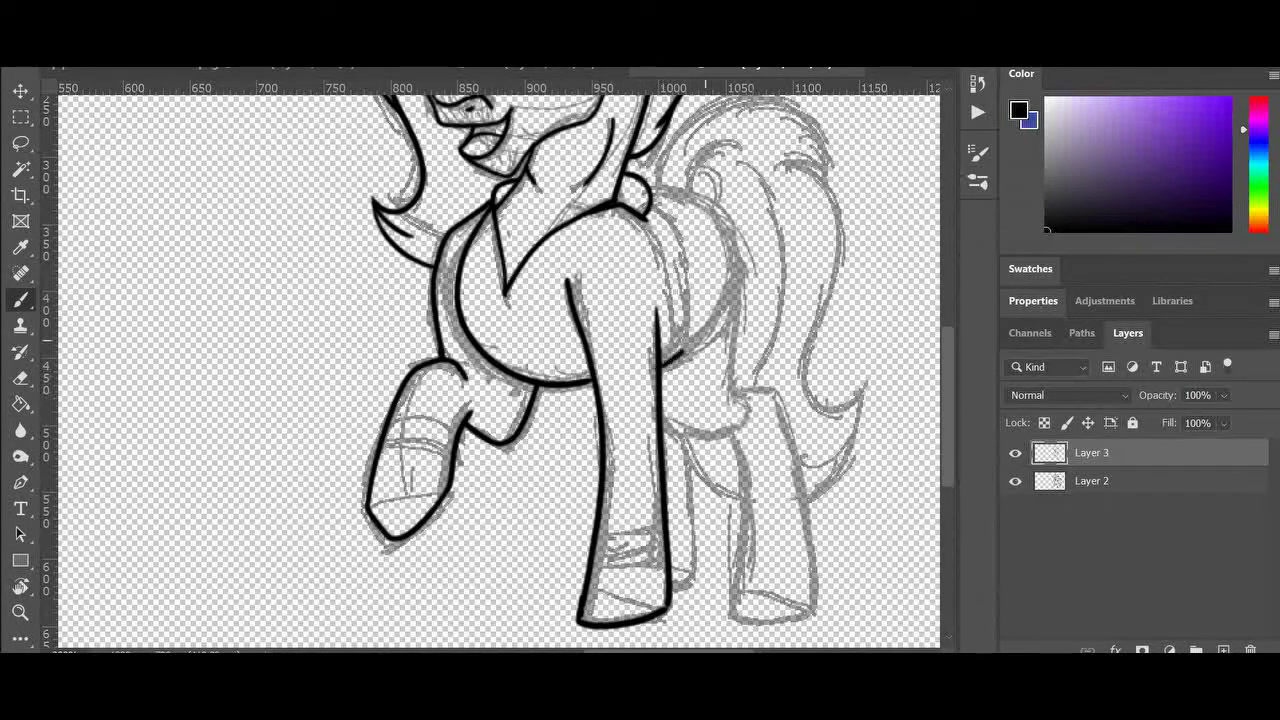
{"action": "left_click_drag", "start_coordinate": [684, 350], "coordinate": [702, 320]}
{"action": "mouse_move", "coordinate": [652, 203]}
{"action": "left_mouse_down"}
{"action": "mouse_move", "coordinate": [672, 226]}
{"action": "mouse_move", "coordinate": [688, 344]}
{"action": "mouse_move", "coordinate": [672, 360]}
{"action": "mouse_move", "coordinate": [708, 204]}
{"action": "mouse_move", "coordinate": [744, 407]}
{"action": "left_mouse_up"}
{"action": "mouse_move", "coordinate": [662, 420]}
{"action": "left_mouse_down"}
{"action": "mouse_move", "coordinate": [708, 436]}
{"action": "mouse_move", "coordinate": [733, 428]}
{"action": "left_mouse_up"}
{"action": "mouse_move", "coordinate": [728, 432]}
{"action": "left_mouse_down"}
{"action": "mouse_move", "coordinate": [732, 594]}
{"action": "mouse_move", "coordinate": [792, 619]}
{"action": "left_mouse_up"}
{"action": "mouse_move", "coordinate": [742, 392]}
{"action": "left_mouse_down"}
{"action": "mouse_move", "coordinate": [790, 436]}
{"action": "mouse_move", "coordinate": [812, 616]}
{"action": "left_mouse_up"}
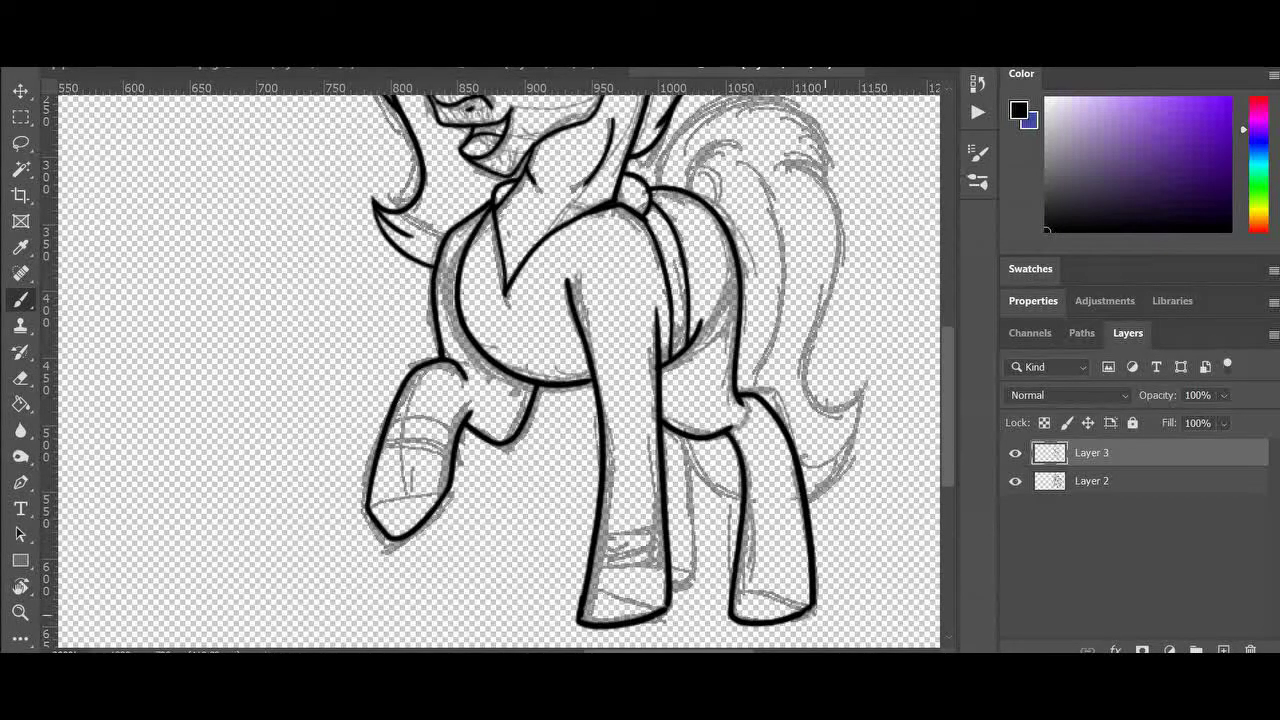
{"action": "mouse_move", "coordinate": [682, 438]}
{"action": "left_mouse_down"}
{"action": "mouse_move", "coordinate": [692, 540]}
{"action": "mouse_move", "coordinate": [672, 588]}
{"action": "left_mouse_up"}
Ink the hoof lines on all four legs and the double cuff bands on both forelegs
{"action": "left_click_drag", "start_coordinate": [368, 506], "coordinate": [447, 487]}
{"action": "left_click_drag", "start_coordinate": [586, 606], "coordinate": [690, 574]}
{"action": "left_click_drag", "start_coordinate": [810, 604], "coordinate": [738, 590]}
{"action": "left_click_drag", "start_coordinate": [388, 410], "coordinate": [458, 428]}
{"action": "left_click_drag", "start_coordinate": [382, 438], "coordinate": [440, 452]}
{"action": "left_click_drag", "start_coordinate": [664, 532], "coordinate": [620, 542]}
{"action": "left_click_drag", "start_coordinate": [594, 564], "coordinate": [652, 570]}
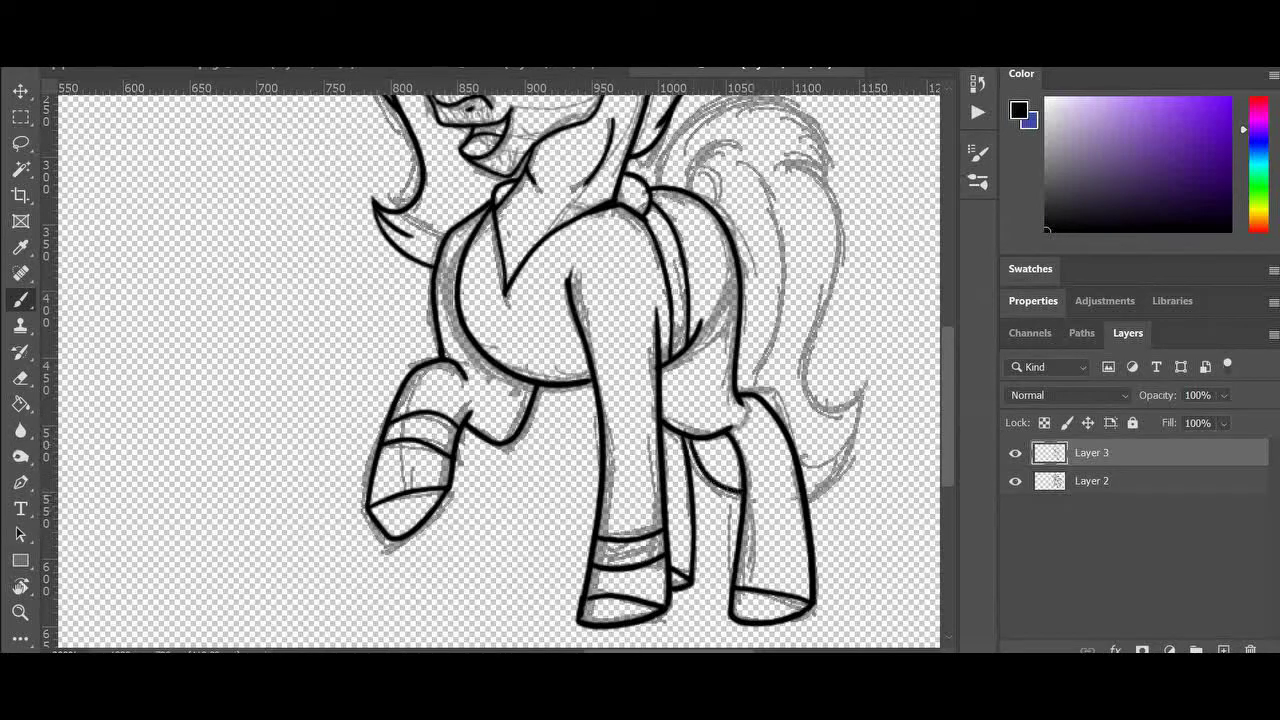
Ink the tail's outer curve, curled tip and inner hair strands, undoing a stray stroke
{"action": "scroll", "coordinate": [500, 370], "scroll_direction": "up", "scroll_amount": 3}
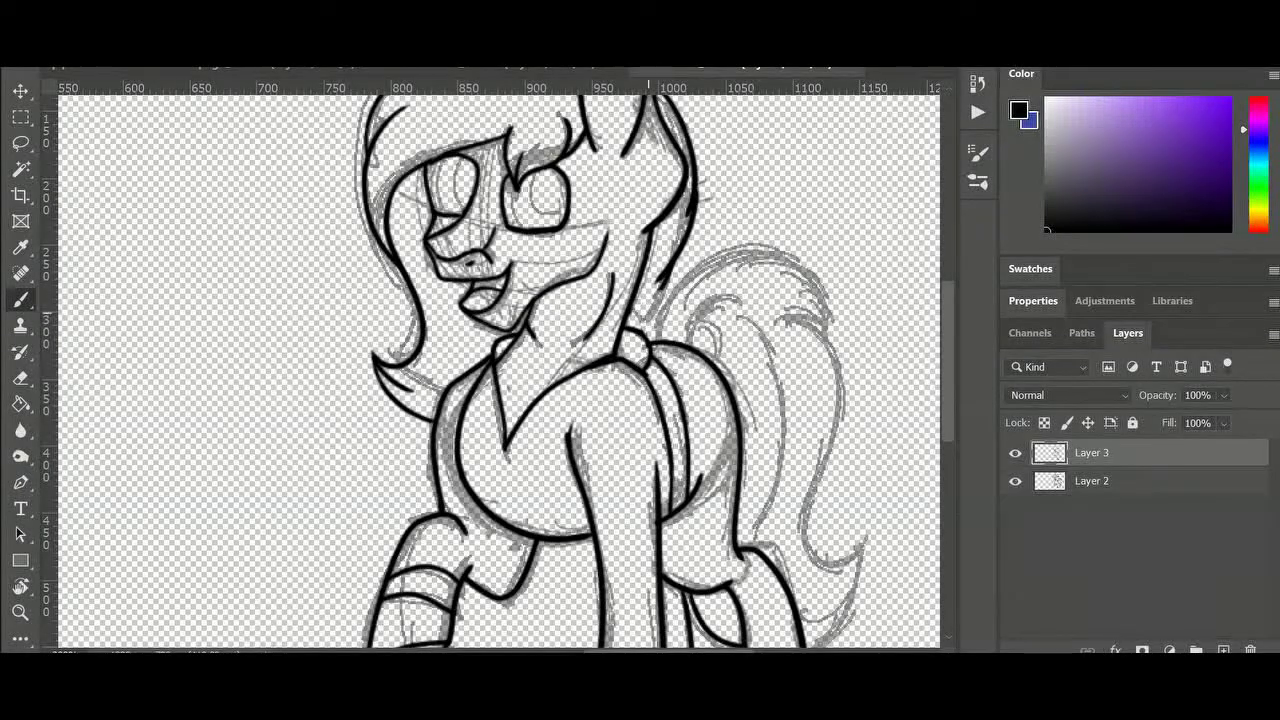
{"action": "mouse_move", "coordinate": [655, 340]}
{"action": "left_mouse_down"}
{"action": "mouse_move", "coordinate": [770, 239]}
{"action": "mouse_move", "coordinate": [855, 515]}
{"action": "left_mouse_up"}
{"action": "scroll", "coordinate": [857, 512], "scroll_direction": "down", "scroll_amount": 3}
{"action": "mouse_move", "coordinate": [855, 372]}
{"action": "left_mouse_down"}
{"action": "mouse_move", "coordinate": [840, 467]}
{"action": "mouse_move", "coordinate": [812, 502]}
{"action": "mouse_move", "coordinate": [861, 446]}
{"action": "left_mouse_up"}
{"action": "key", "text": "ctrl+z"}
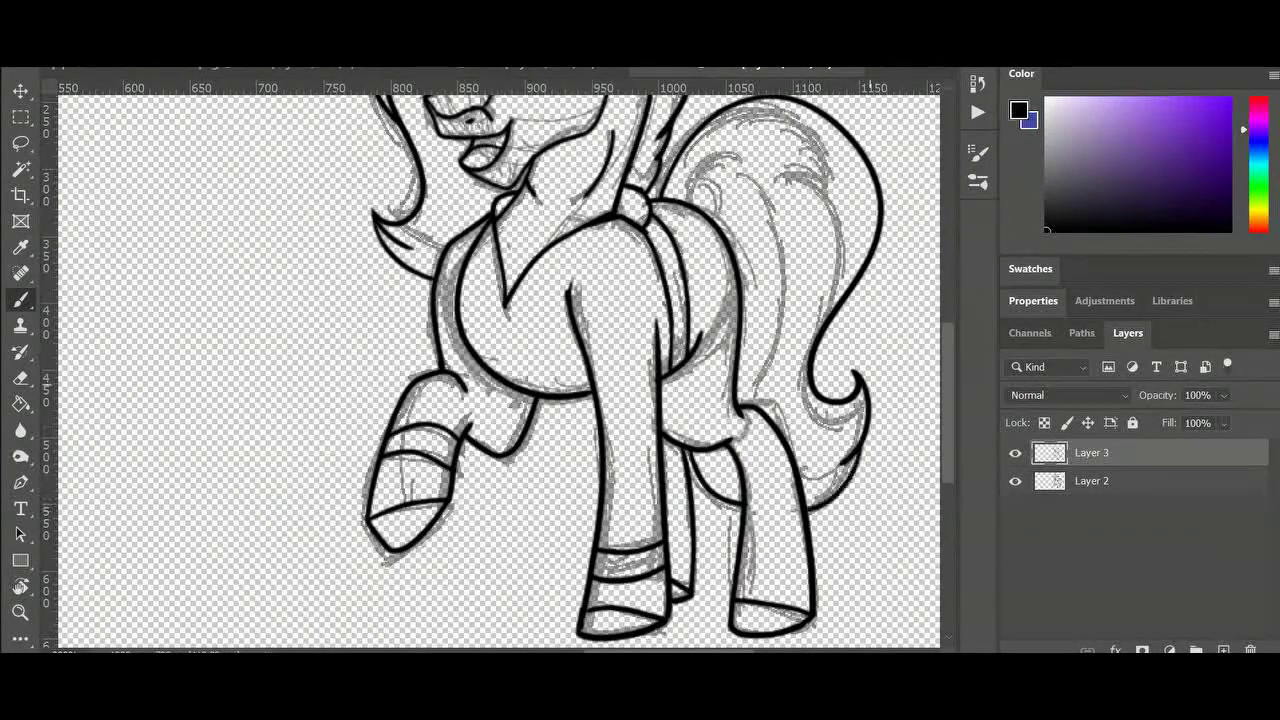
{"action": "left_click_drag", "start_coordinate": [694, 178], "coordinate": [716, 222]}
{"action": "left_click_drag", "start_coordinate": [742, 172], "coordinate": [784, 345]}
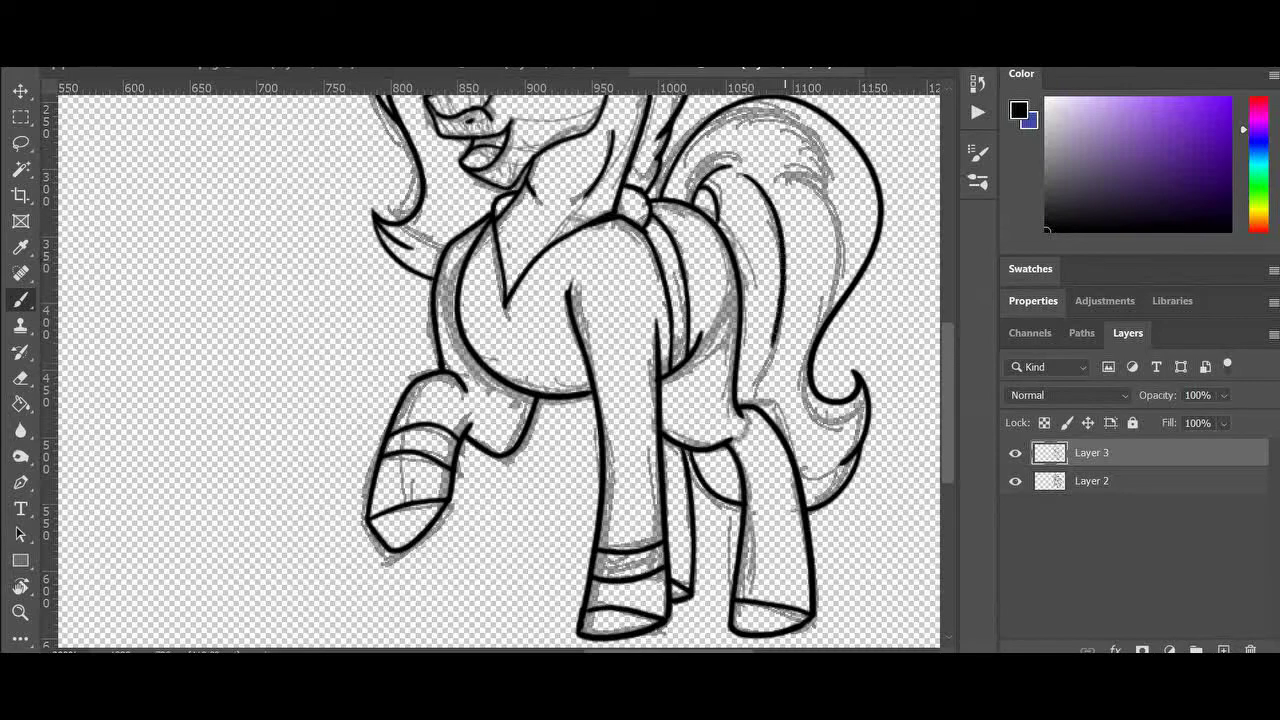
Ink the irises and pupils inside both eyes, redrawing the near eye's first stroke
{"action": "scroll", "coordinate": [500, 370], "scroll_direction": "up", "scroll_amount": 5}
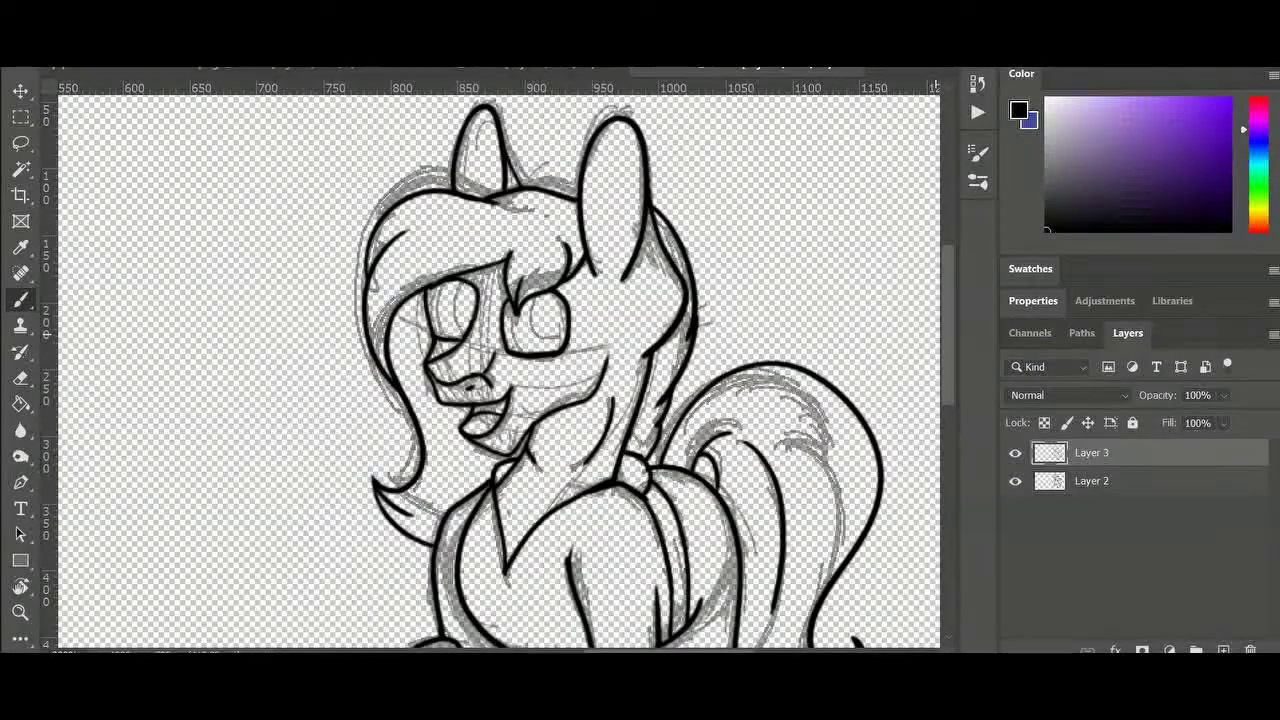
{"action": "mouse_move", "coordinate": [538, 297]}
{"action": "left_mouse_down"}
{"action": "mouse_move", "coordinate": [565, 333]}
{"action": "mouse_move", "coordinate": [534, 350]}
{"action": "left_mouse_up"}
{"action": "key", "text": "ctrl+z"}
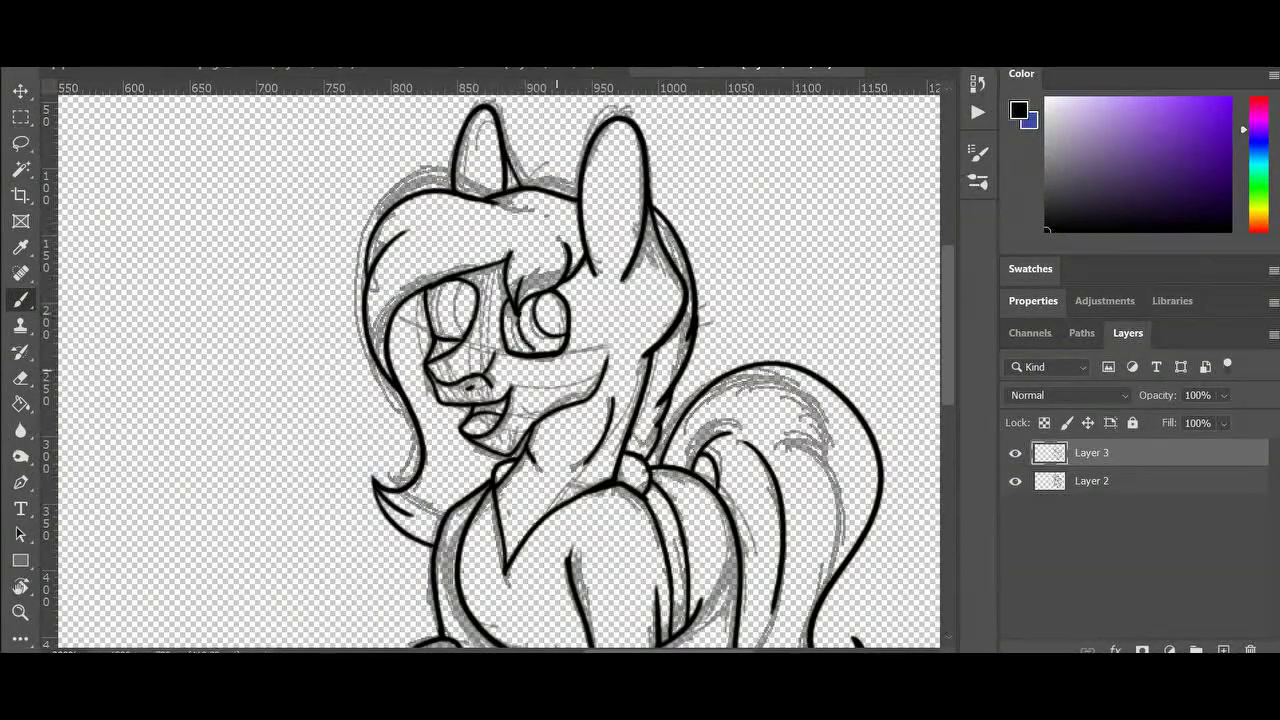
{"action": "left_click_drag", "start_coordinate": [446, 284], "coordinate": [458, 328]}
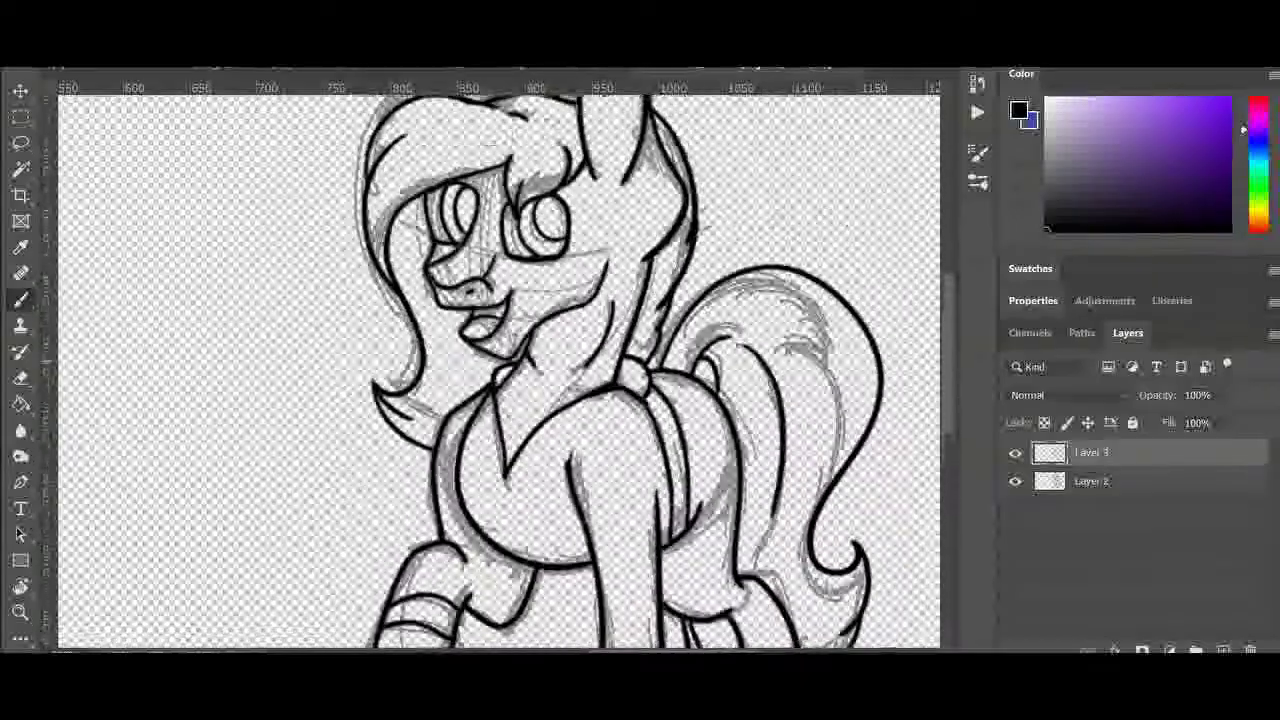
Hide the rough sketch on Layer 2 and open the finished coloured pony from the recent files as a colour reference
{"action": "key", "text": "z"}
{"action": "key", "text": "ctrl+0"}
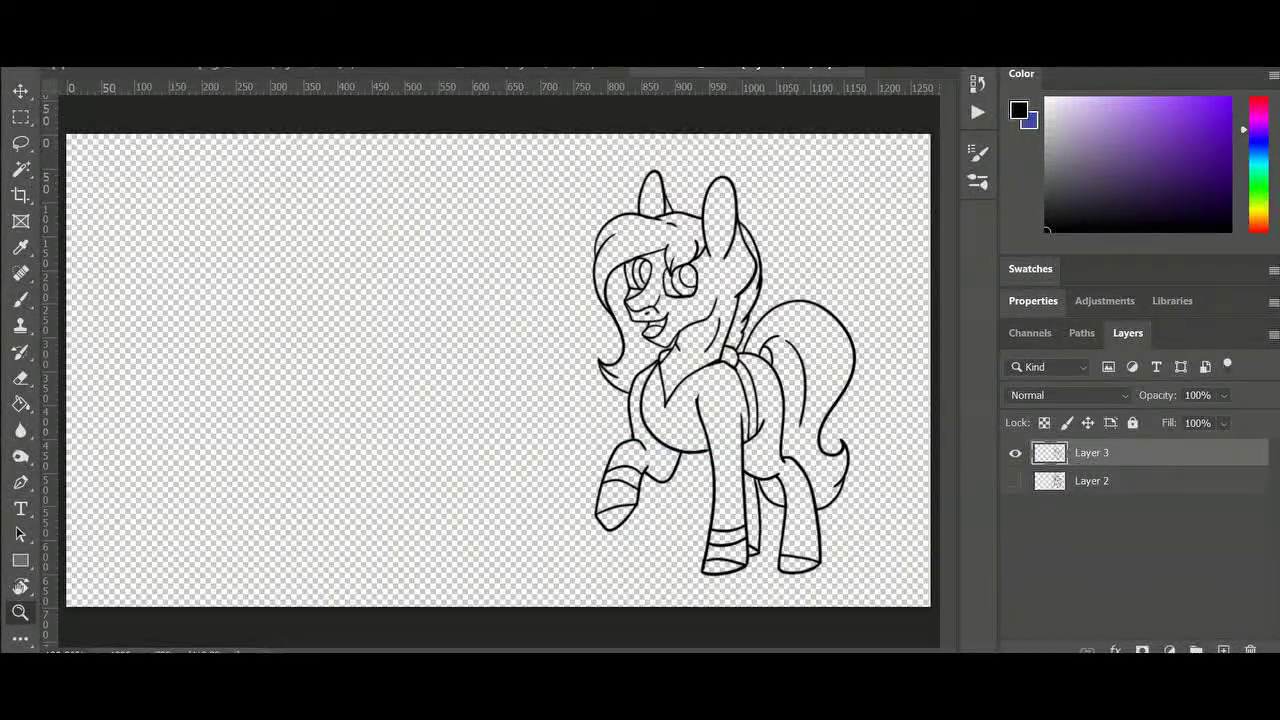
{"action": "key", "text": "alt+f"}
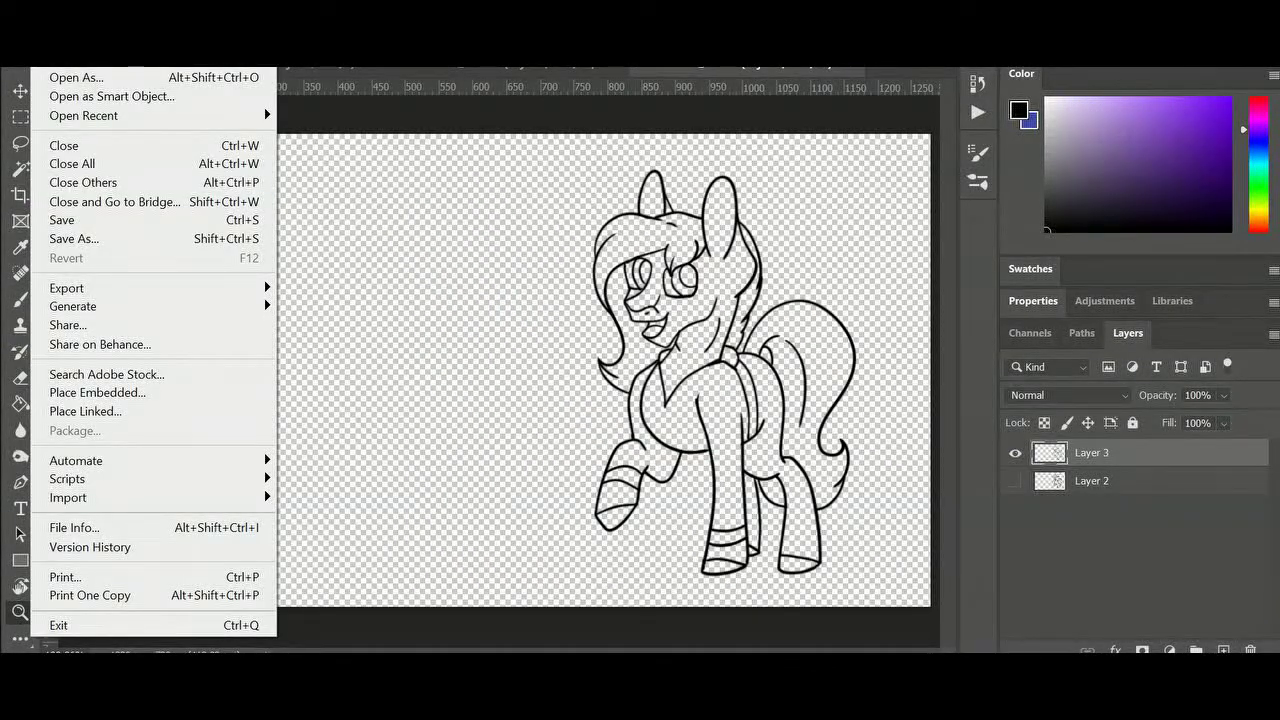
{"action": "mouse_move", "coordinate": [150, 116]}
{"action": "left_click", "coordinate": [426, 200]}
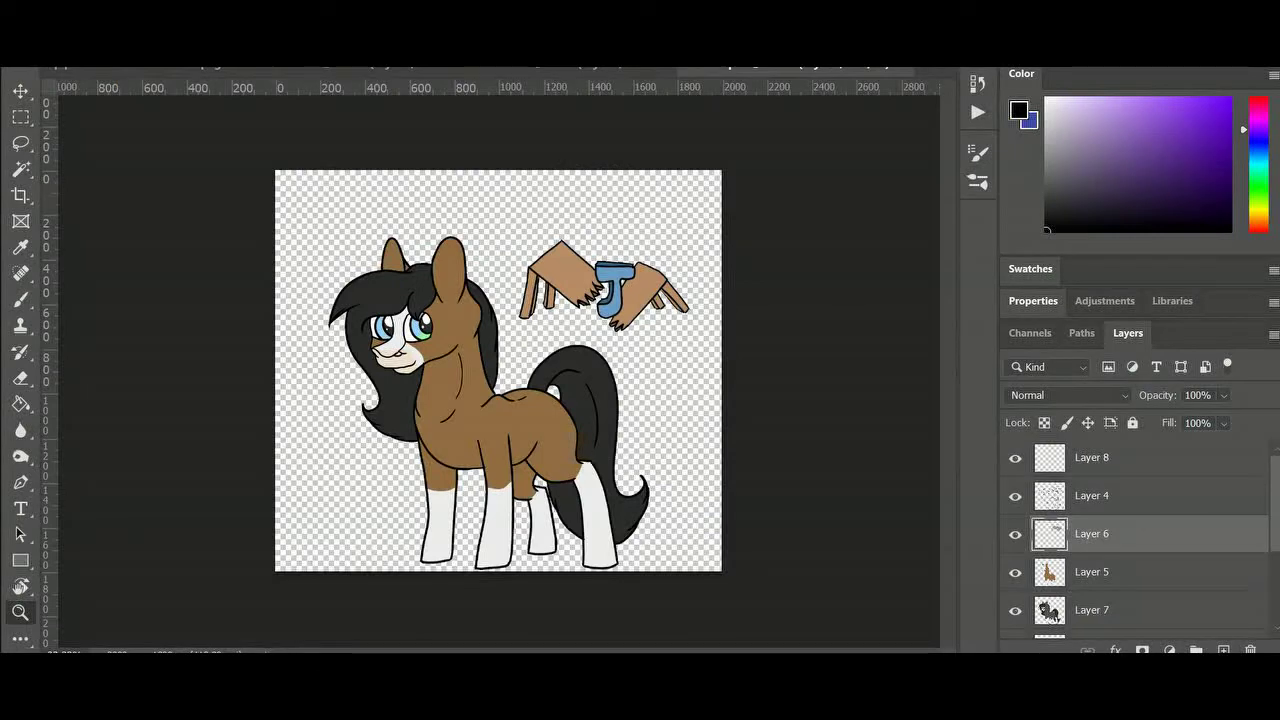
Sample the reference pony's brown coat and fill the head, ears, body and hind leg on a new layer beneath the line art
{"action": "left_click", "coordinate": [1092, 496]}
{"action": "key", "text": "ctrl+e"}
{"action": "key", "text": "ctrl+e"}
{"action": "key", "text": "ctrl+e"}
{"action": "key", "text": "b"}
{"action": "left_click", "coordinate": [545, 440], "text": "alt"}
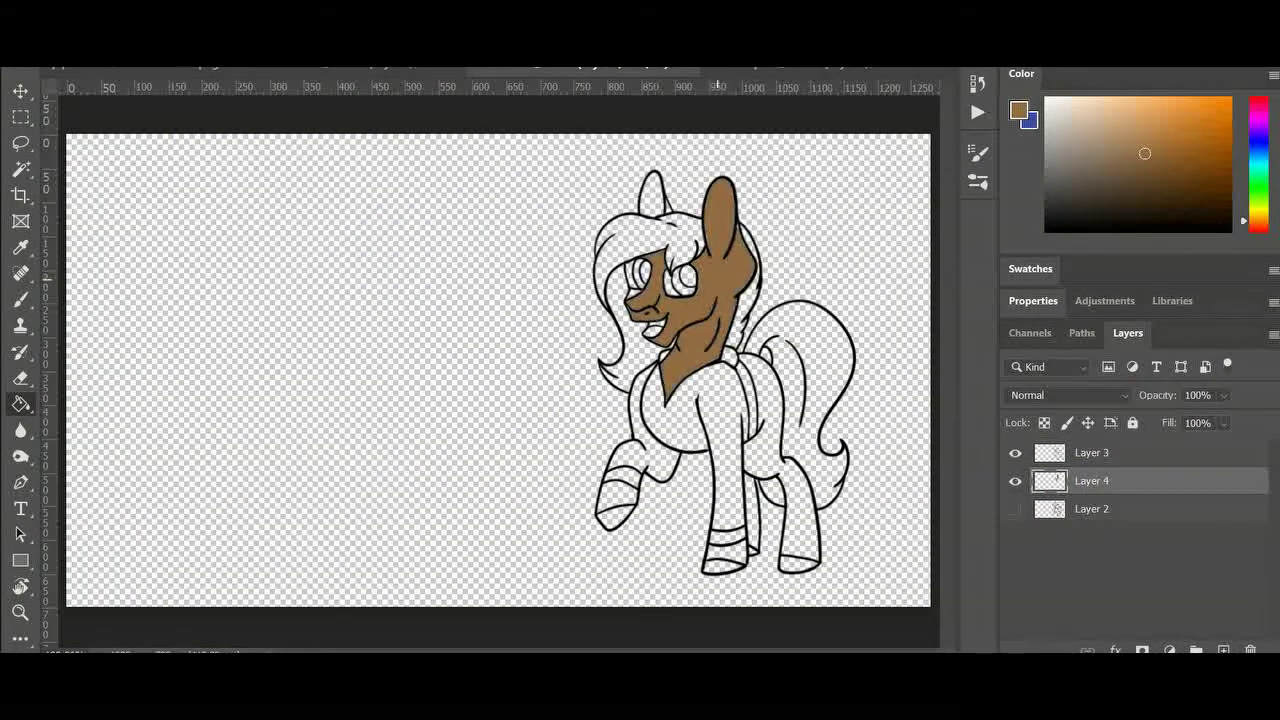
{"action": "left_click", "coordinate": [652, 200]}
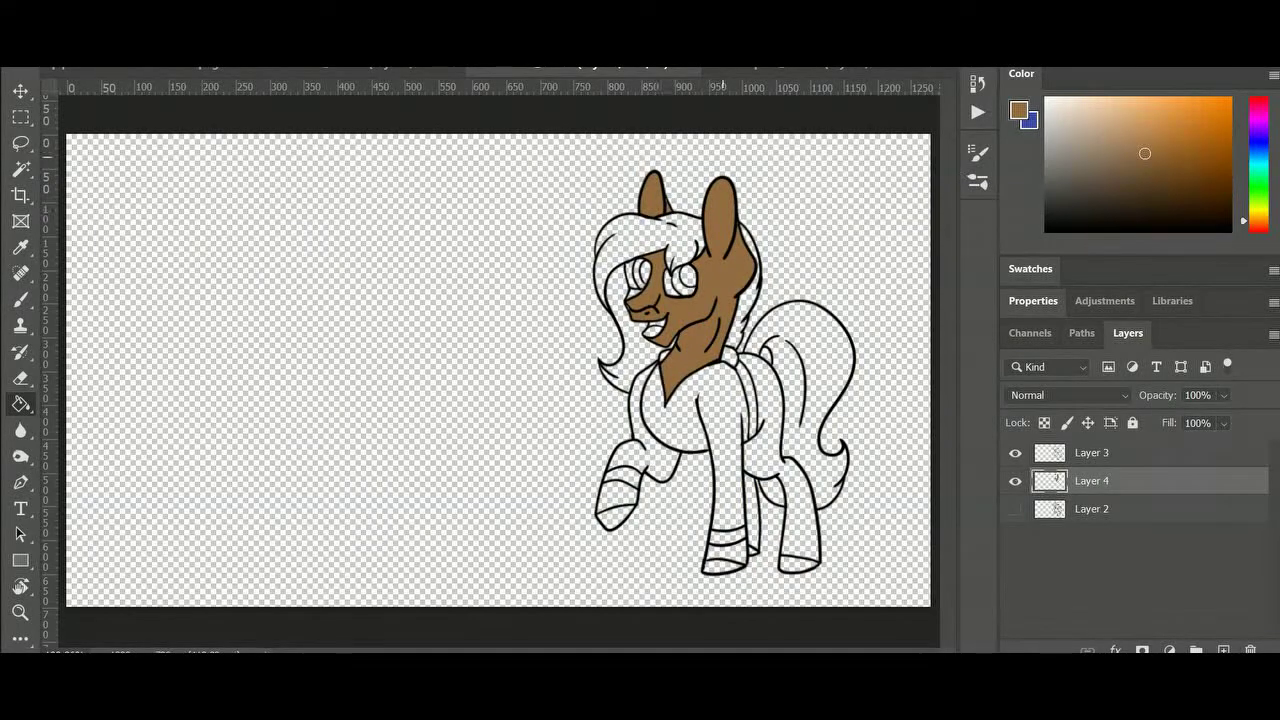
{"action": "left_click", "coordinate": [785, 455]}
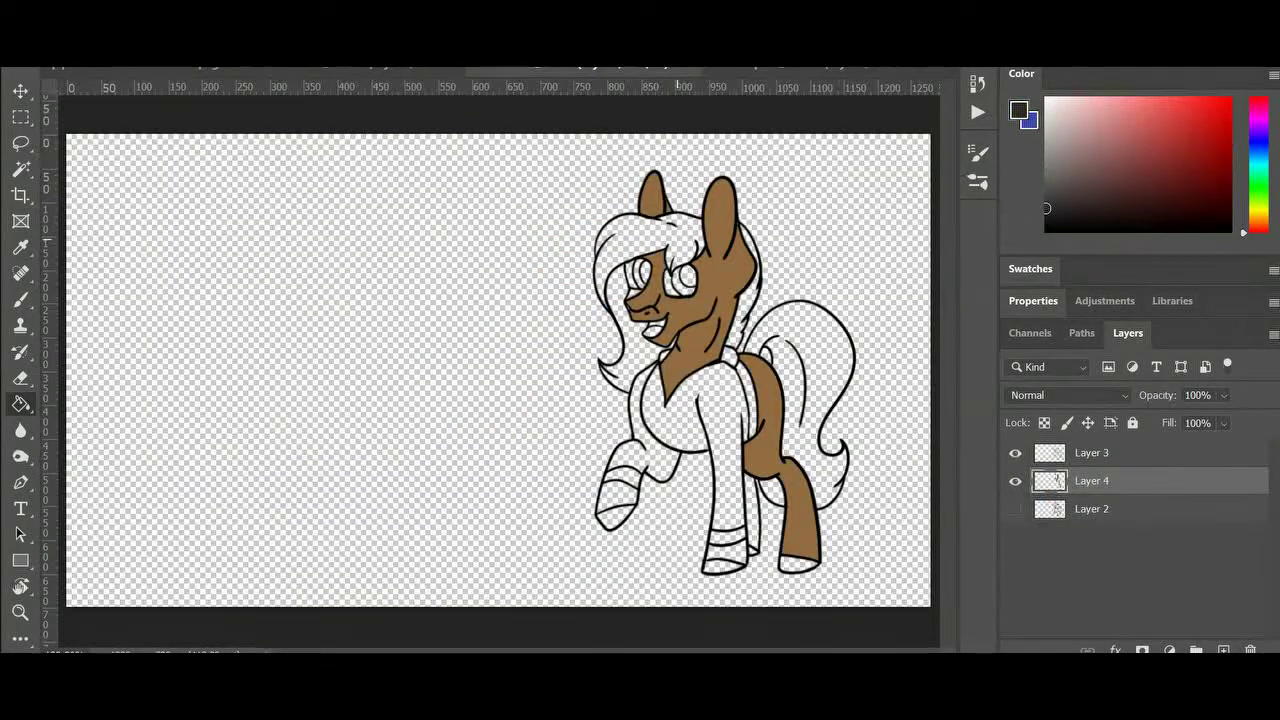
Add a new layer beneath the brown fill and paint the front of the mane dark grey
{"action": "left_click", "coordinate": [1091, 508]}
{"action": "left_click", "coordinate": [1223, 650]}
{"action": "left_click", "coordinate": [20, 612]}
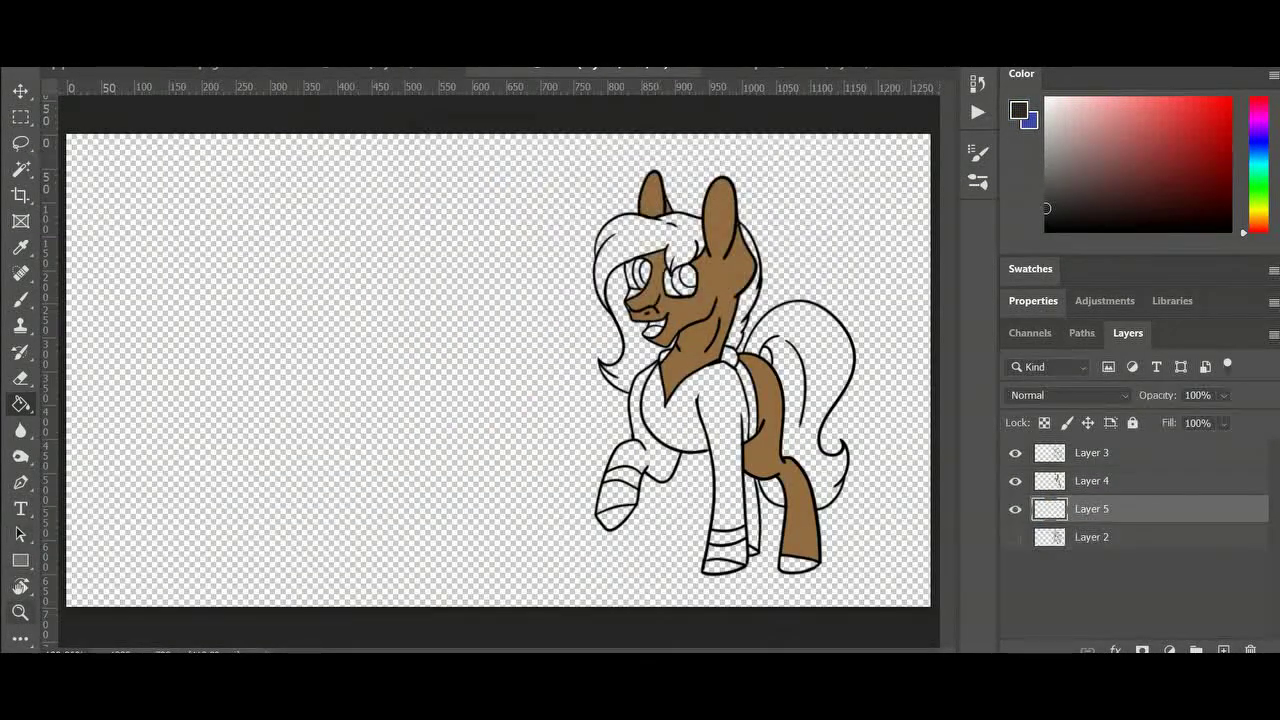
{"action": "left_click", "coordinate": [724, 258]}
{"action": "left_click", "coordinate": [724, 258]}
{"action": "left_click", "coordinate": [20, 300]}
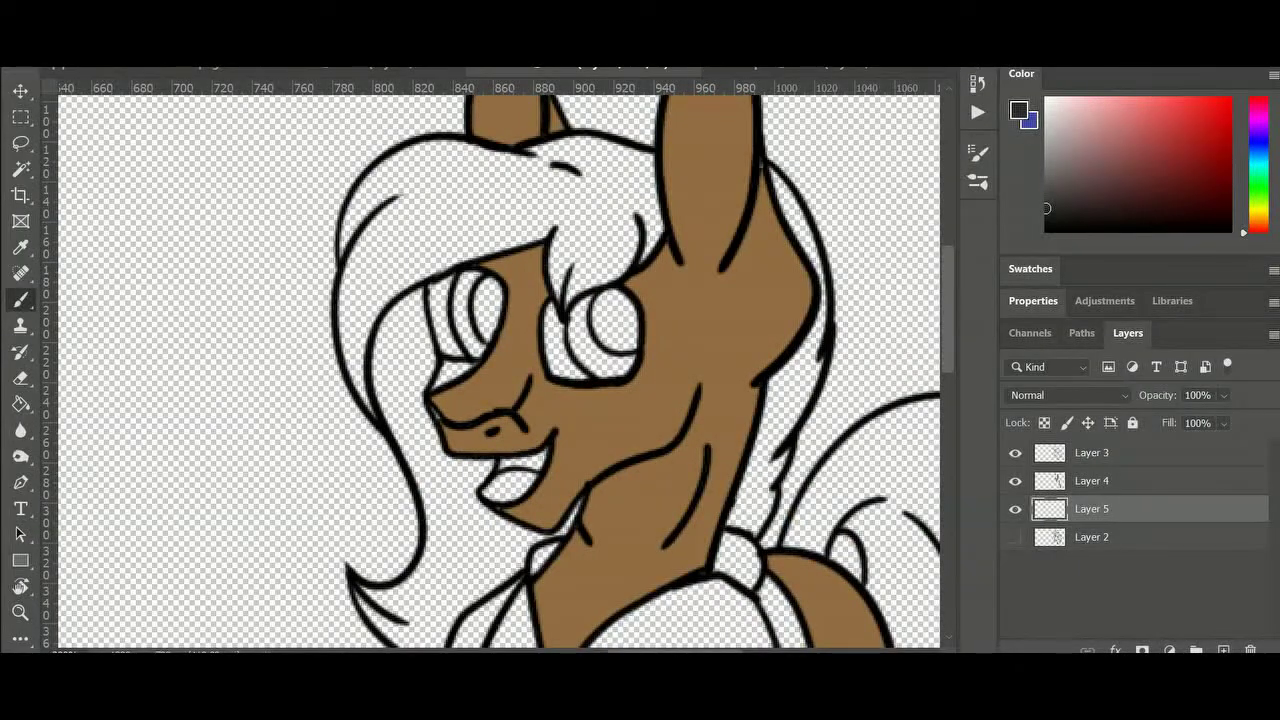
{"action": "mouse_move", "coordinate": [400, 182]}
{"action": "left_mouse_down"}
{"action": "mouse_move", "coordinate": [348, 310]}
{"action": "mouse_move", "coordinate": [352, 390]}
{"action": "mouse_move", "coordinate": [410, 300]}
{"action": "mouse_move", "coordinate": [390, 225]}
{"action": "left_mouse_up"}
{"action": "mouse_move", "coordinate": [531, 165]}
{"action": "left_mouse_down"}
{"action": "mouse_move", "coordinate": [410, 230]}
{"action": "mouse_move", "coordinate": [365, 200]}
{"action": "mouse_move", "coordinate": [344, 245]}
{"action": "left_mouse_up"}
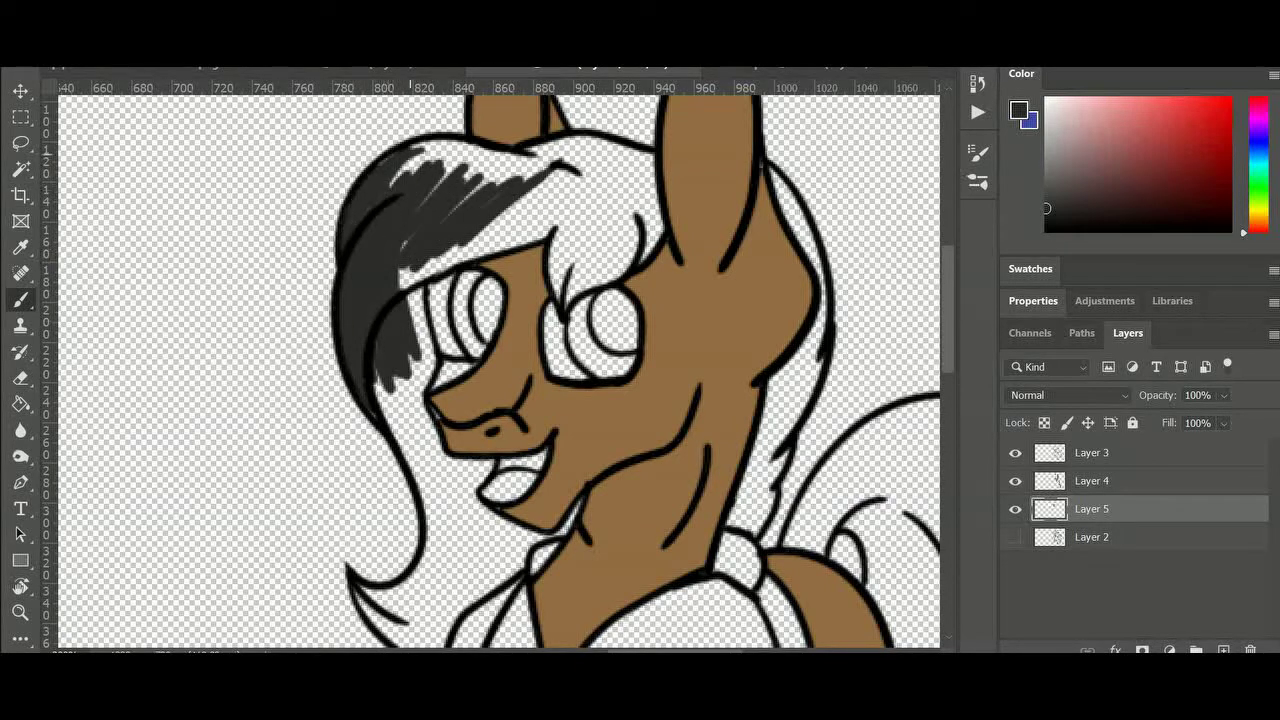
Adjust the brush size and paint the rest of the fringe dark grey down to its tips above the near eye
{"action": "right_click", "coordinate": [522, 204]}
{"action": "mouse_move", "coordinate": [478, 186]}
{"action": "left_mouse_down"}
{"action": "mouse_move", "coordinate": [405, 178]}
{"action": "mouse_move", "coordinate": [505, 195]}
{"action": "mouse_move", "coordinate": [627, 187]}
{"action": "mouse_move", "coordinate": [580, 235]}
{"action": "left_mouse_up"}
{"action": "mouse_move", "coordinate": [418, 262]}
{"action": "left_mouse_down"}
{"action": "mouse_move", "coordinate": [396, 262]}
{"action": "mouse_move", "coordinate": [418, 253]}
{"action": "left_mouse_up"}
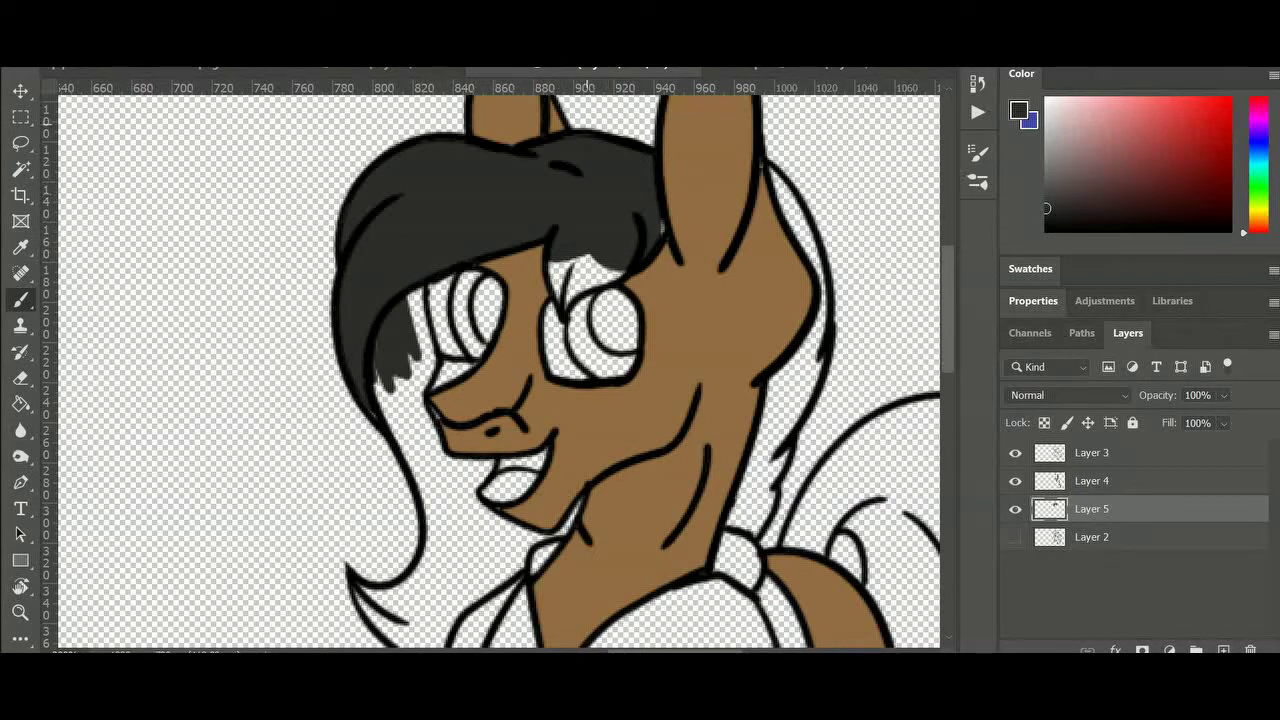
{"action": "right_click", "coordinate": [702, 293]}
{"action": "left_click_drag", "start_coordinate": [843, 349], "coordinate": [831, 349]}
{"action": "key", "text": "Return"}
{"action": "left_click_drag", "start_coordinate": [556, 264], "coordinate": [603, 268]}
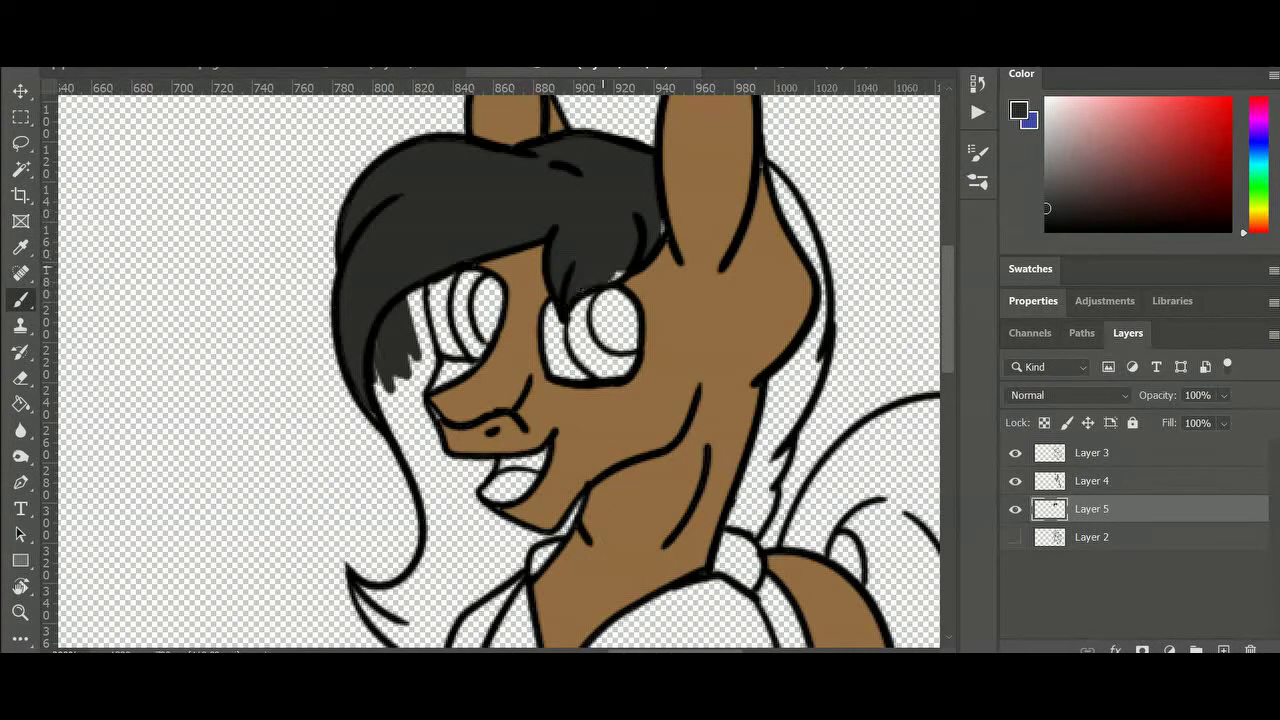
Paint the long curled lock beside the face dark grey, resizing the brush for the edges near the mouth
{"action": "scroll", "coordinate": [669, 203], "scroll_direction": "down", "scroll_amount": 3}
{"action": "mouse_move", "coordinate": [416, 208]}
{"action": "left_mouse_down"}
{"action": "mouse_move", "coordinate": [410, 308]}
{"action": "mouse_move", "coordinate": [423, 322]}
{"action": "left_mouse_up"}
{"action": "mouse_move", "coordinate": [358, 470]}
{"action": "left_mouse_down"}
{"action": "mouse_move", "coordinate": [405, 515]}
{"action": "mouse_move", "coordinate": [484, 452]}
{"action": "mouse_move", "coordinate": [475, 482]}
{"action": "mouse_move", "coordinate": [420, 430]}
{"action": "mouse_move", "coordinate": [490, 420]}
{"action": "left_mouse_up"}
{"action": "right_click", "coordinate": [495, 378]}
{"action": "left_click_drag", "start_coordinate": [613, 351], "coordinate": [607, 351]}
{"action": "left_click_drag", "start_coordinate": [480, 386], "coordinate": [531, 430]}
{"action": "left_click_drag", "start_coordinate": [459, 345], "coordinate": [489, 346]}
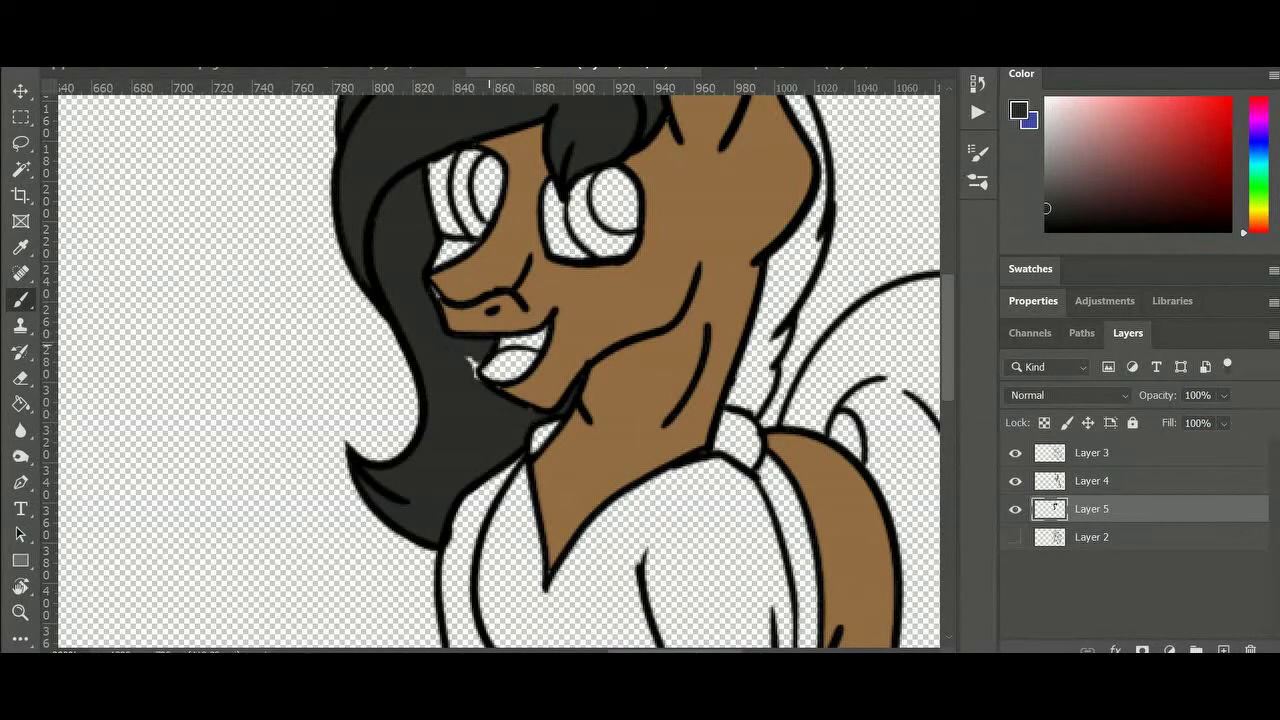
Touch up the gaps beside the mouth and paint the mane behind the head and neck dark grey
{"action": "left_click", "coordinate": [454, 318], "text": "alt"}
{"action": "left_click", "coordinate": [474, 396], "text": "alt"}
{"action": "mouse_move", "coordinate": [782, 253]}
{"action": "left_mouse_down"}
{"action": "mouse_move", "coordinate": [757, 402]}
{"action": "mouse_move", "coordinate": [786, 268]}
{"action": "mouse_move", "coordinate": [820, 402]}
{"action": "left_mouse_up"}
{"action": "scroll", "coordinate": [775, 330], "scroll_direction": "up", "scroll_amount": 3}
{"action": "left_click", "coordinate": [760, 316], "text": "alt"}
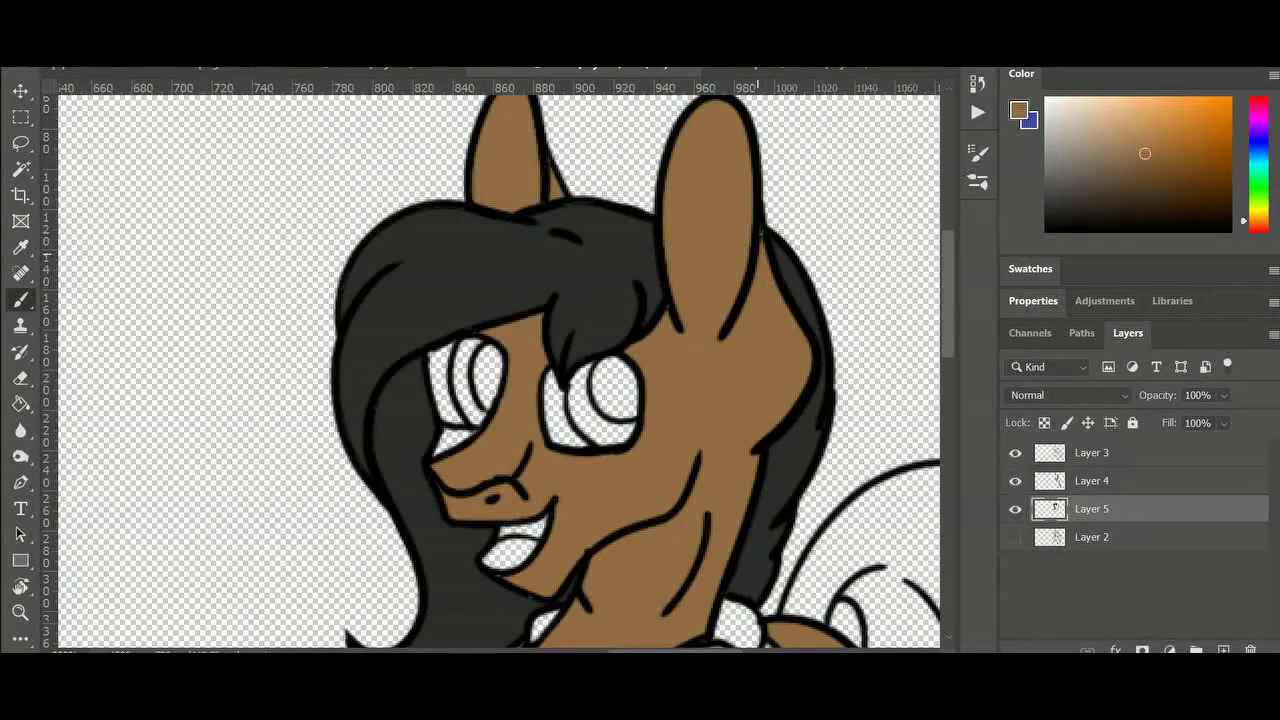
Paint the upper half of the tail with the mane's sampled dark grey, undoing a stray stroke
{"action": "scroll", "coordinate": [600, 250], "scroll_direction": "down", "scroll_amount": 3}
{"action": "left_click", "coordinate": [780, 245], "text": "alt"}
{"action": "scroll", "coordinate": [760, 300], "scroll_direction": "right", "scroll_amount": 3}
{"action": "mouse_move", "coordinate": [640, 325]}
{"action": "left_mouse_down"}
{"action": "mouse_move", "coordinate": [597, 455]}
{"action": "mouse_move", "coordinate": [757, 352]}
{"action": "mouse_move", "coordinate": [768, 425]}
{"action": "left_mouse_up"}
{"action": "mouse_move", "coordinate": [618, 238]}
{"action": "left_mouse_down"}
{"action": "mouse_move", "coordinate": [554, 269]}
{"action": "mouse_move", "coordinate": [515, 345]}
{"action": "left_mouse_up"}
{"action": "key", "text": "ctrl+z"}
{"action": "mouse_move", "coordinate": [549, 276]}
{"action": "left_mouse_down"}
{"action": "mouse_move", "coordinate": [499, 363]}
{"action": "mouse_move", "coordinate": [590, 235]}
{"action": "mouse_move", "coordinate": [668, 390]}
{"action": "mouse_move", "coordinate": [755, 280]}
{"action": "mouse_move", "coordinate": [793, 350]}
{"action": "left_mouse_up"}
{"action": "mouse_move", "coordinate": [582, 238]}
{"action": "left_mouse_down"}
{"action": "mouse_move", "coordinate": [615, 228]}
{"action": "mouse_move", "coordinate": [718, 253]}
{"action": "mouse_move", "coordinate": [630, 280]}
{"action": "mouse_move", "coordinate": [602, 262]}
{"action": "left_mouse_up"}
{"action": "mouse_move", "coordinate": [556, 335]}
{"action": "left_mouse_down"}
{"action": "mouse_move", "coordinate": [594, 415]}
{"action": "mouse_move", "coordinate": [608, 335]}
{"action": "left_mouse_up"}
{"action": "left_click_drag", "start_coordinate": [746, 258], "coordinate": [795, 345]}
Paint the lower half of the tail dark grey, including the curled tip and the part behind the hind leg
{"action": "scroll", "coordinate": [770, 345], "scroll_direction": "down", "scroll_amount": 2}
{"action": "mouse_move", "coordinate": [638, 452]}
{"action": "left_mouse_down"}
{"action": "mouse_move", "coordinate": [607, 562]}
{"action": "mouse_move", "coordinate": [691, 540]}
{"action": "mouse_move", "coordinate": [688, 442]}
{"action": "left_mouse_up"}
{"action": "mouse_move", "coordinate": [778, 320]}
{"action": "left_mouse_down"}
{"action": "mouse_move", "coordinate": [789, 240]}
{"action": "mouse_move", "coordinate": [732, 428]}
{"action": "mouse_move", "coordinate": [768, 345]}
{"action": "left_mouse_up"}
{"action": "scroll", "coordinate": [768, 345], "scroll_direction": "down", "scroll_amount": 4}
{"action": "left_click_drag", "start_coordinate": [668, 374], "coordinate": [705, 500]}
{"action": "mouse_move", "coordinate": [545, 445]}
{"action": "left_mouse_down"}
{"action": "mouse_move", "coordinate": [603, 500]}
{"action": "mouse_move", "coordinate": [582, 442]}
{"action": "left_mouse_up"}
{"action": "mouse_move", "coordinate": [706, 365]}
{"action": "left_mouse_down"}
{"action": "mouse_move", "coordinate": [706, 425]}
{"action": "mouse_move", "coordinate": [788, 380]}
{"action": "mouse_move", "coordinate": [764, 404]}
{"action": "mouse_move", "coordinate": [765, 465]}
{"action": "left_mouse_up"}
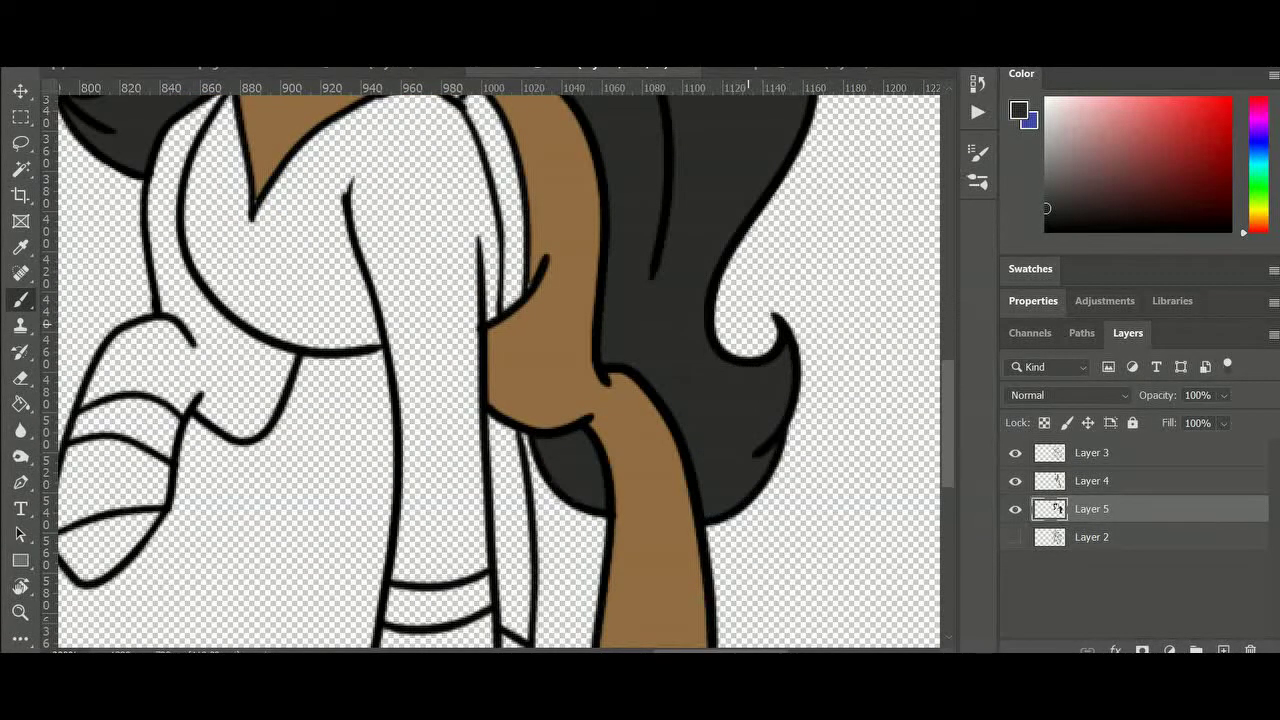
Draw the V-shaped lower edge of the collar in black on the line art layer after setting the brush size
{"action": "left_click", "coordinate": [1092, 453]}
{"action": "right_click", "coordinate": [504, 266]}
{"action": "type", "text": "5"}
{"action": "key", "text": "Return"}
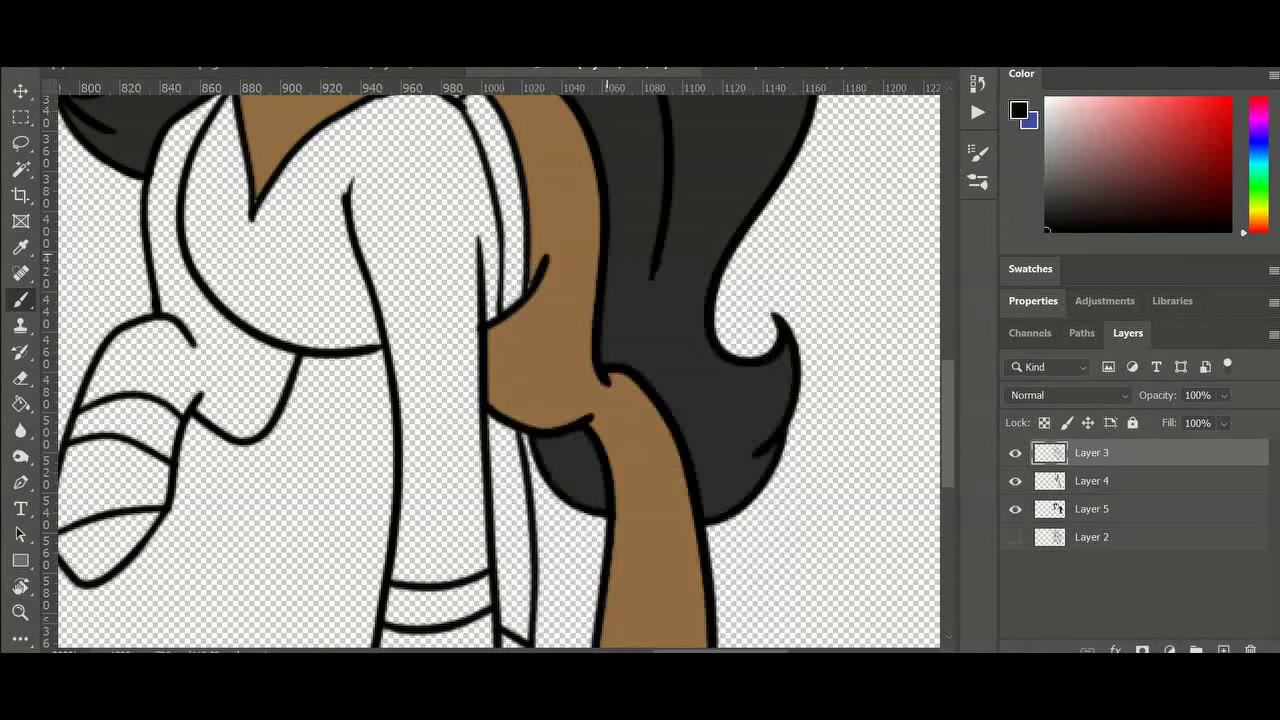
{"action": "scroll", "coordinate": [500, 370], "scroll_direction": "up", "scroll_amount": 3}
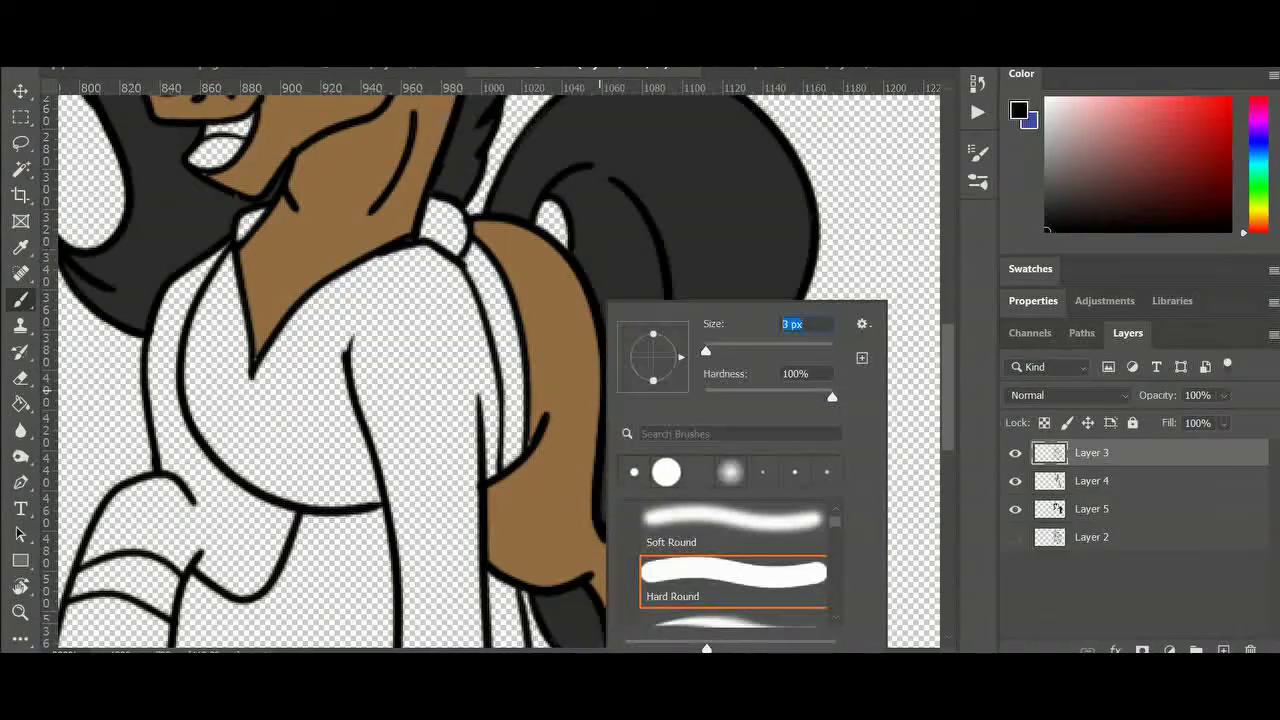
{"action": "key", "text": "Return"}
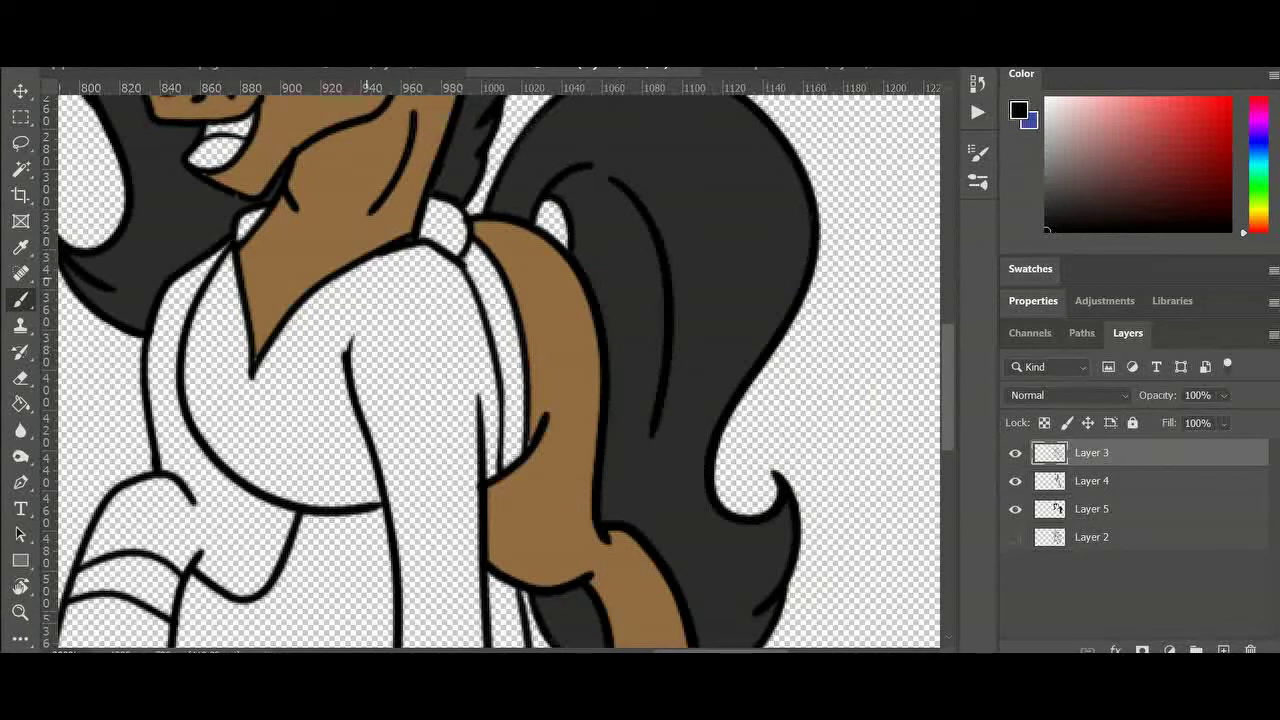
{"action": "left_click_drag", "start_coordinate": [395, 250], "coordinate": [252, 440]}
{"action": "left_click_drag", "start_coordinate": [212, 262], "coordinate": [248, 436]}
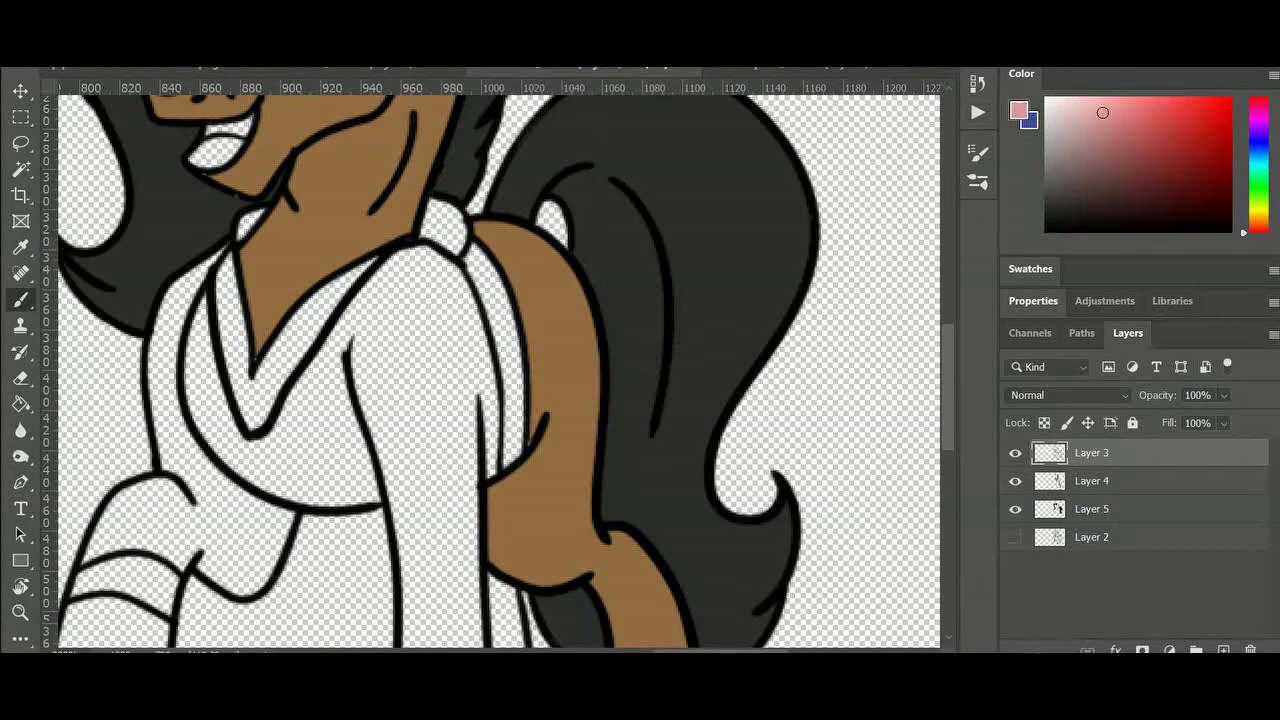
Paint the tongue light pink and the inside of the mouth darker red on Layer 5
{"action": "key", "text": "alt+bracketleft"}
{"action": "key", "text": "alt+bracketleft"}
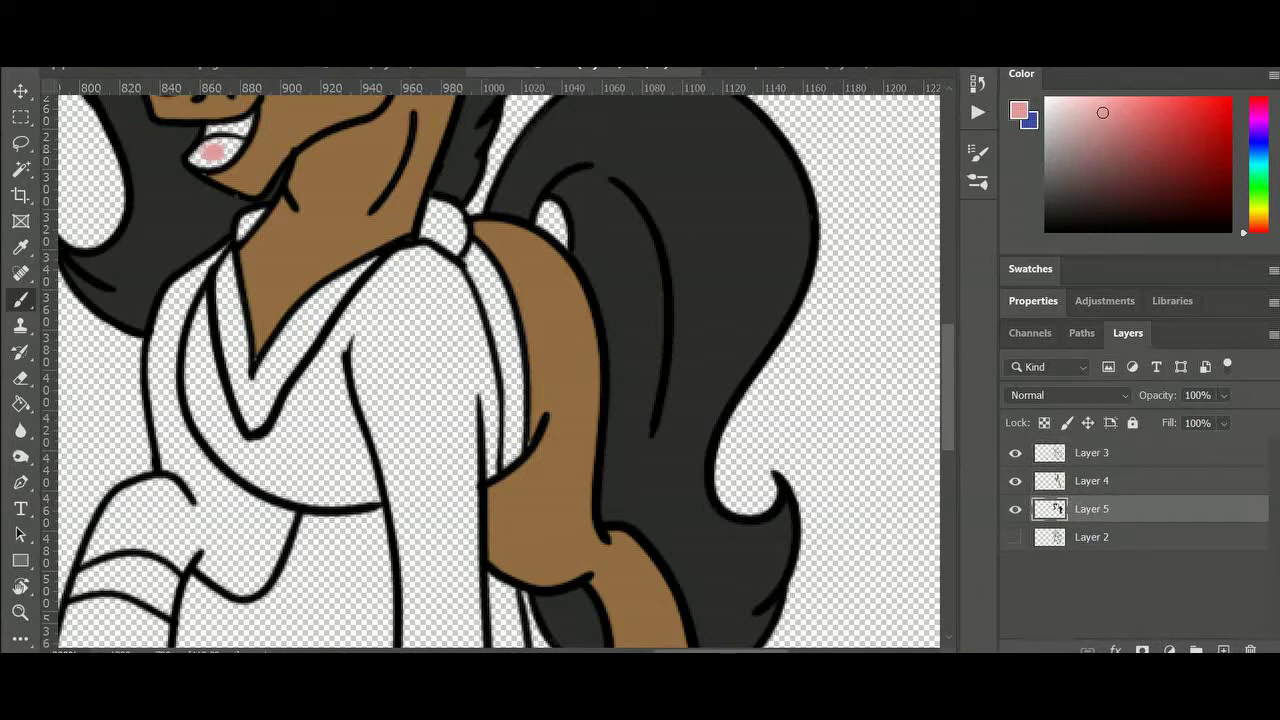
{"action": "mouse_move", "coordinate": [212, 152]}
{"action": "left_mouse_down"}
{"action": "mouse_move", "coordinate": [236, 147]}
{"action": "mouse_move", "coordinate": [250, 122]}
{"action": "left_mouse_up"}
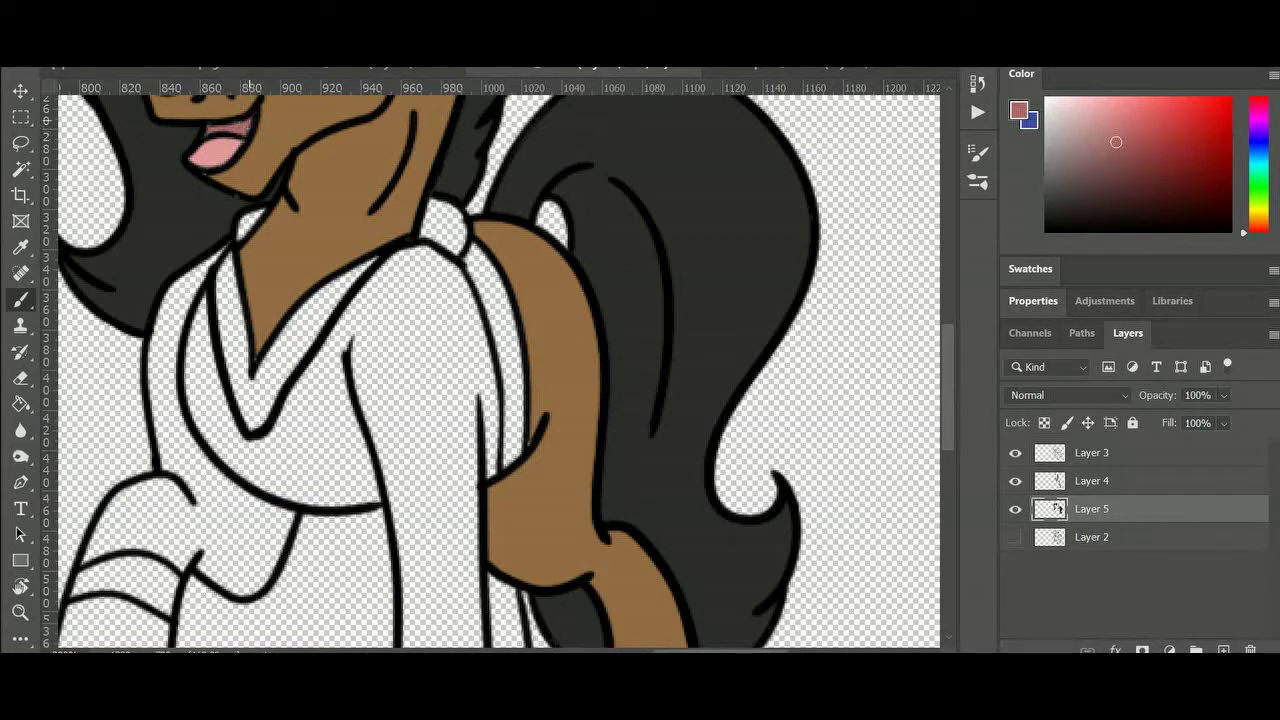
Fill the lower forelegs below the cuffs and the far hind leg with off-white
{"action": "scroll", "coordinate": [500, 370], "scroll_direction": "down", "scroll_amount": 5}
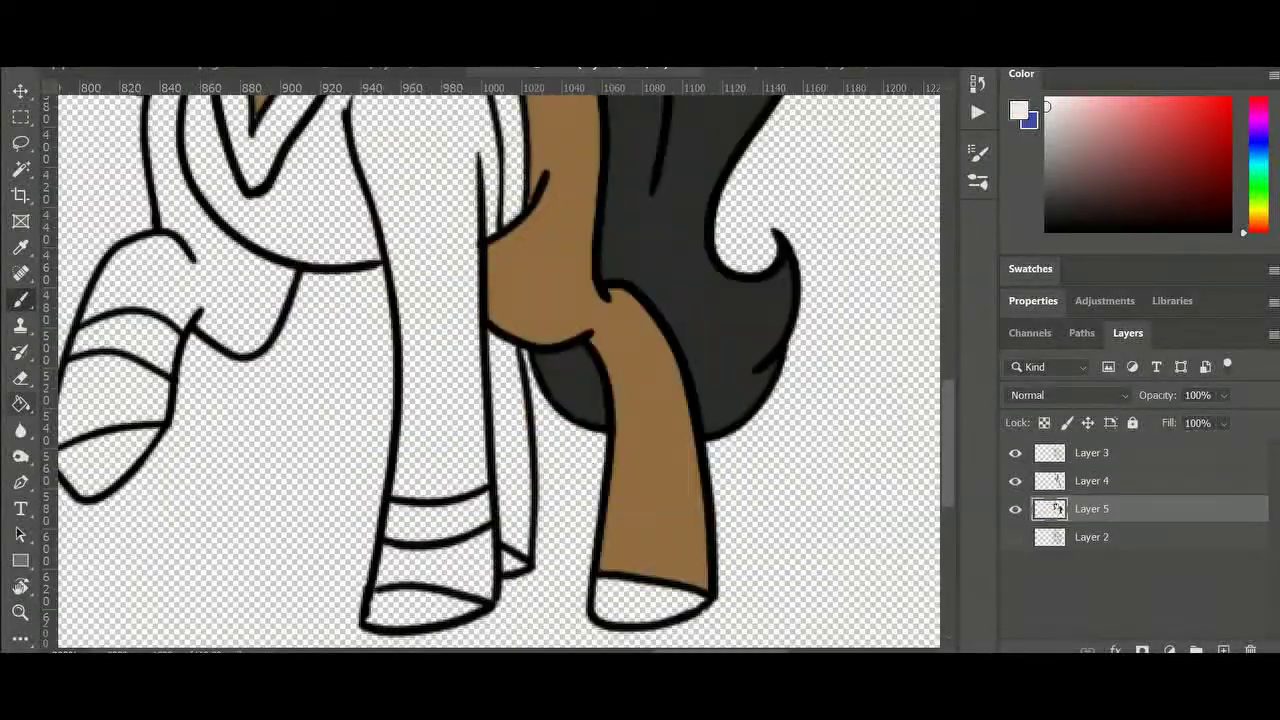
{"action": "left_click", "coordinate": [20, 404]}
{"action": "left_click", "coordinate": [448, 569]}
{"action": "left_click", "coordinate": [522, 500]}
{"action": "left_click", "coordinate": [128, 398]}
Paint the near hind leg off-white over the brown on Layer 4, and choose a mid grey as the paint colour
{"action": "left_click", "coordinate": [20, 300]}
{"action": "left_click", "coordinate": [1092, 481]}
{"action": "mouse_move", "coordinate": [595, 340]}
{"action": "left_mouse_down"}
{"action": "mouse_move", "coordinate": [615, 295]}
{"action": "mouse_move", "coordinate": [660, 470]}
{"action": "mouse_move", "coordinate": [620, 485]}
{"action": "mouse_move", "coordinate": [620, 430]}
{"action": "mouse_move", "coordinate": [645, 390]}
{"action": "mouse_move", "coordinate": [610, 555]}
{"action": "mouse_move", "coordinate": [680, 455]}
{"action": "mouse_move", "coordinate": [625, 565]}
{"action": "mouse_move", "coordinate": [690, 580]}
{"action": "mouse_move", "coordinate": [660, 560]}
{"action": "left_mouse_up"}
{"action": "left_click_drag", "start_coordinate": [1046, 135], "coordinate": [1046, 145]}
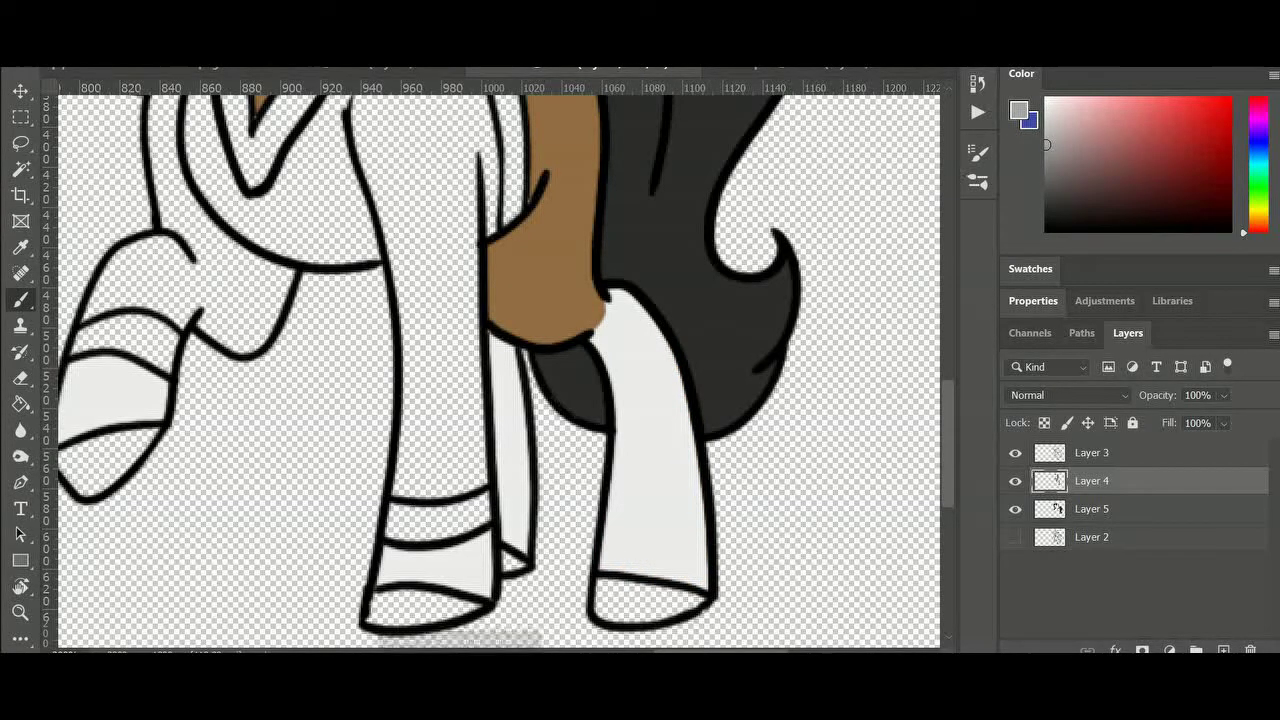
Paint all the pony's hooves mid grey on Layer 4
{"action": "left_click_drag", "start_coordinate": [700, 651], "coordinate": [682, 651]}
{"action": "mouse_move", "coordinate": [168, 458]}
{"action": "left_mouse_down"}
{"action": "mouse_move", "coordinate": [200, 488]}
{"action": "mouse_move", "coordinate": [265, 430]}
{"action": "mouse_move", "coordinate": [195, 455]}
{"action": "left_mouse_up"}
{"action": "mouse_move", "coordinate": [710, 585]}
{"action": "left_mouse_down"}
{"action": "mouse_move", "coordinate": [715, 614]}
{"action": "mouse_move", "coordinate": [800, 600]}
{"action": "mouse_move", "coordinate": [720, 585]}
{"action": "left_mouse_up"}
{"action": "left_click_drag", "start_coordinate": [484, 600], "coordinate": [555, 620]}
Paint brown beneath the far eye using the coat colour, and fill the whites of both eyes
{"action": "left_click_drag", "start_coordinate": [948, 443], "coordinate": [948, 325]}
{"action": "left_click", "coordinate": [290, 322], "text": "alt"}
{"action": "left_click_drag", "start_coordinate": [262, 303], "coordinate": [280, 301]}
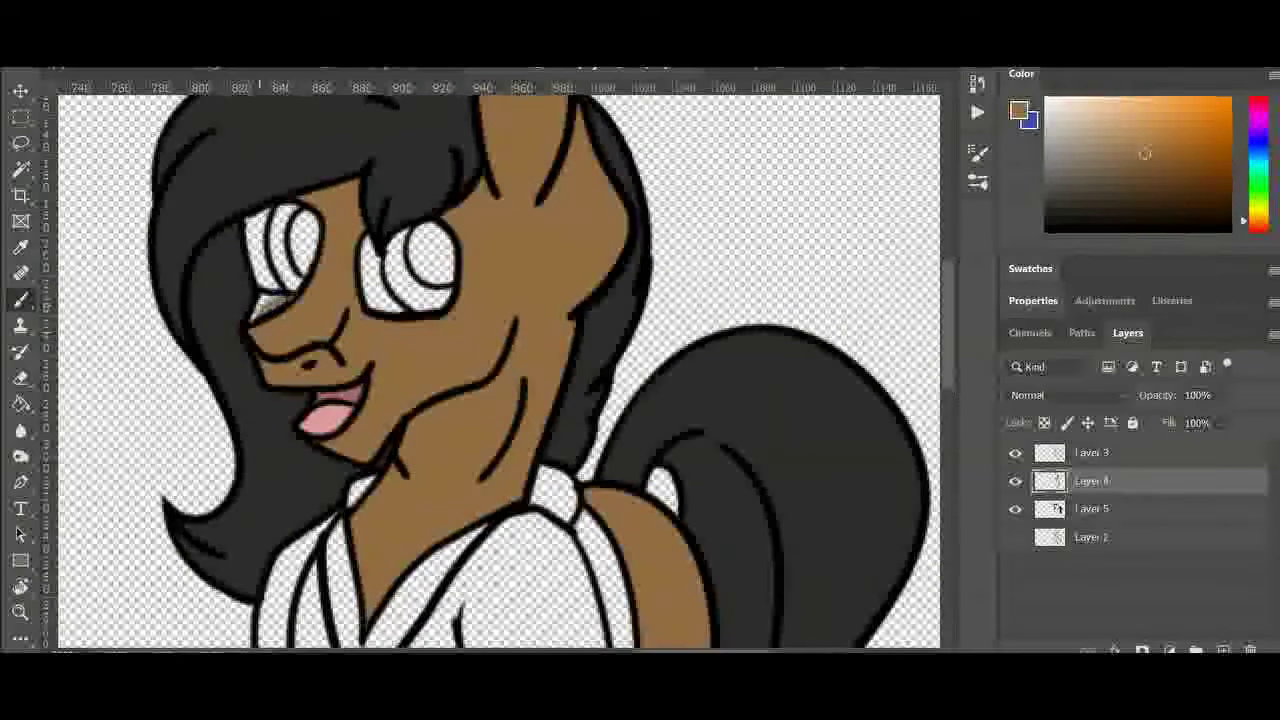
{"action": "left_click", "coordinate": [1046, 98]}
{"action": "left_click_drag", "start_coordinate": [368, 240], "coordinate": [390, 300]}
{"action": "mouse_move", "coordinate": [252, 212]}
{"action": "left_mouse_down"}
{"action": "mouse_move", "coordinate": [270, 284]}
{"action": "mouse_move", "coordinate": [240, 244]}
{"action": "left_mouse_up"}
Fill the pupils of both eyes with dark grey
{"action": "left_click", "coordinate": [228, 250], "text": "alt"}
{"action": "left_click", "coordinate": [1046, 98]}
{"action": "left_click", "coordinate": [1046, 190]}
{"action": "mouse_move", "coordinate": [418, 232]}
{"action": "left_mouse_down"}
{"action": "mouse_move", "coordinate": [428, 265]}
{"action": "mouse_move", "coordinate": [449, 260]}
{"action": "mouse_move", "coordinate": [436, 230]}
{"action": "left_mouse_up"}
{"action": "mouse_move", "coordinate": [308, 222]}
{"action": "left_mouse_down"}
{"action": "mouse_move", "coordinate": [305, 268]}
{"action": "mouse_move", "coordinate": [295, 258]}
{"action": "left_mouse_up"}
Paint the near eye's iris green with blue along its lower part, and the far eye's iris blue
{"action": "left_click", "coordinate": [1258, 168]}
{"action": "left_click", "coordinate": [1150, 127]}
{"action": "left_click", "coordinate": [1258, 182]}
{"action": "left_click_drag", "start_coordinate": [402, 280], "coordinate": [392, 242]}
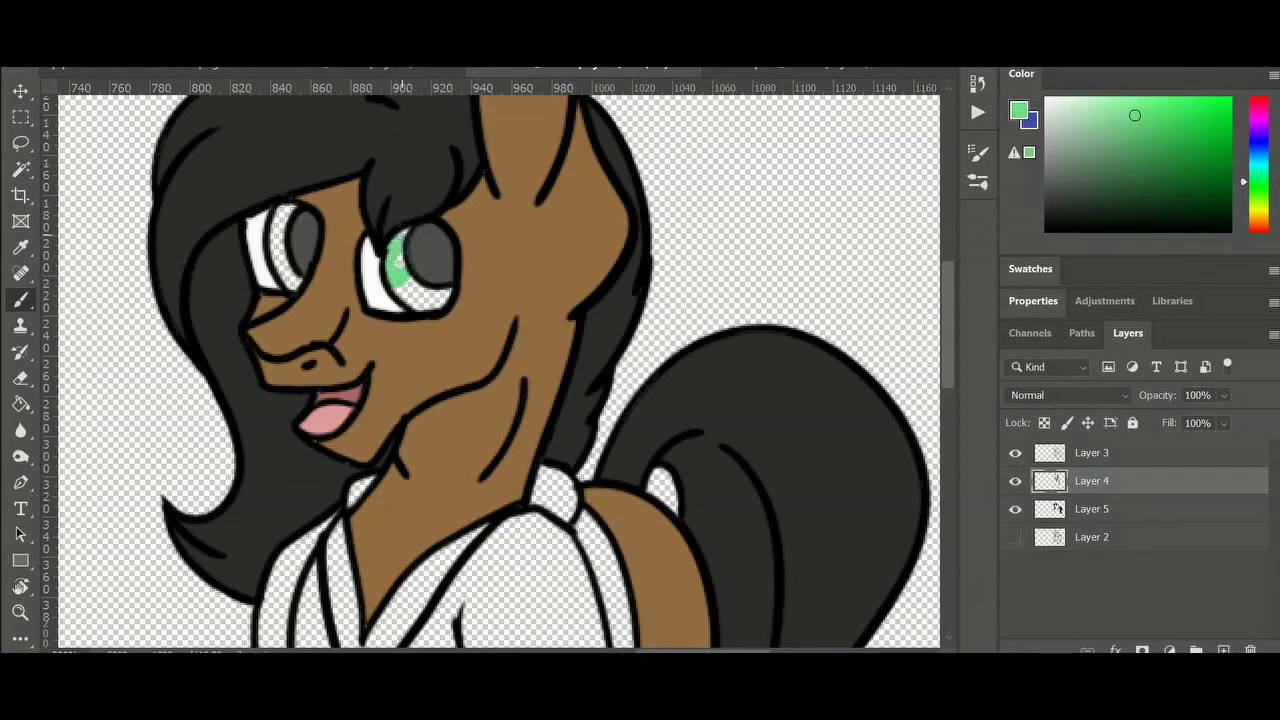
{"action": "left_click", "coordinate": [1258, 157]}
{"action": "left_click_drag", "start_coordinate": [400, 297], "coordinate": [447, 296]}
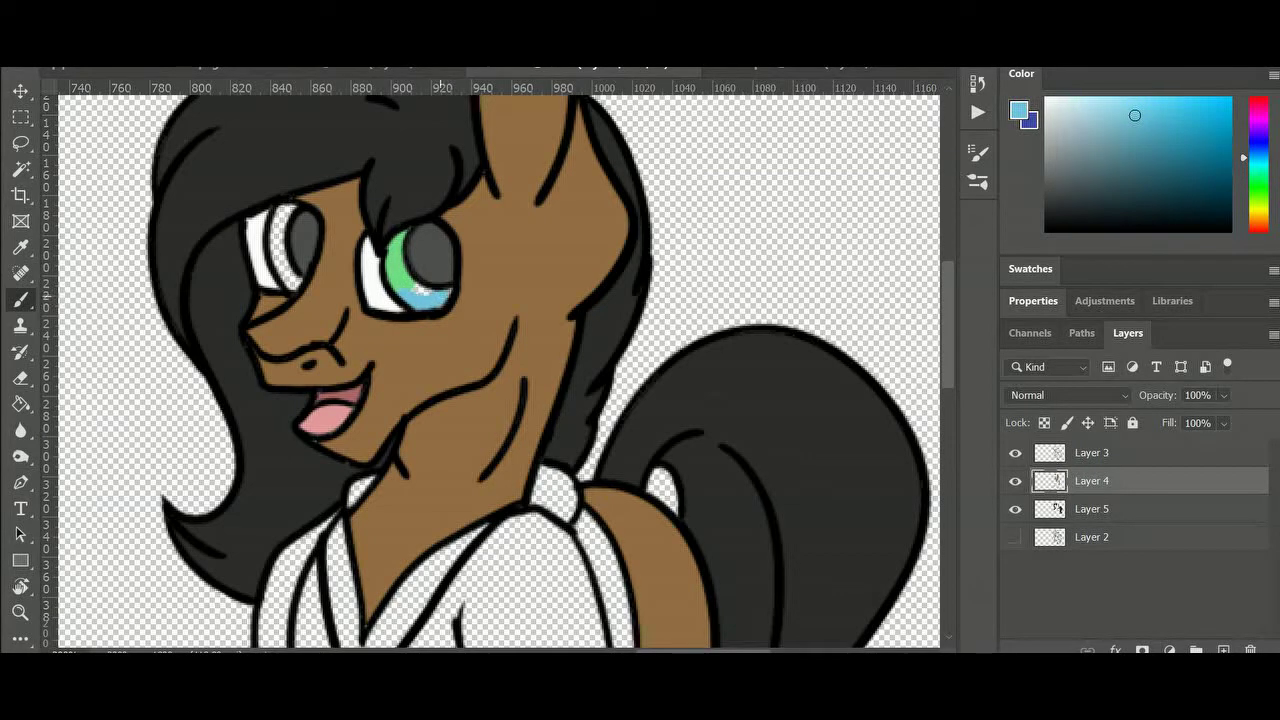
{"action": "left_click_drag", "start_coordinate": [283, 207], "coordinate": [297, 288]}
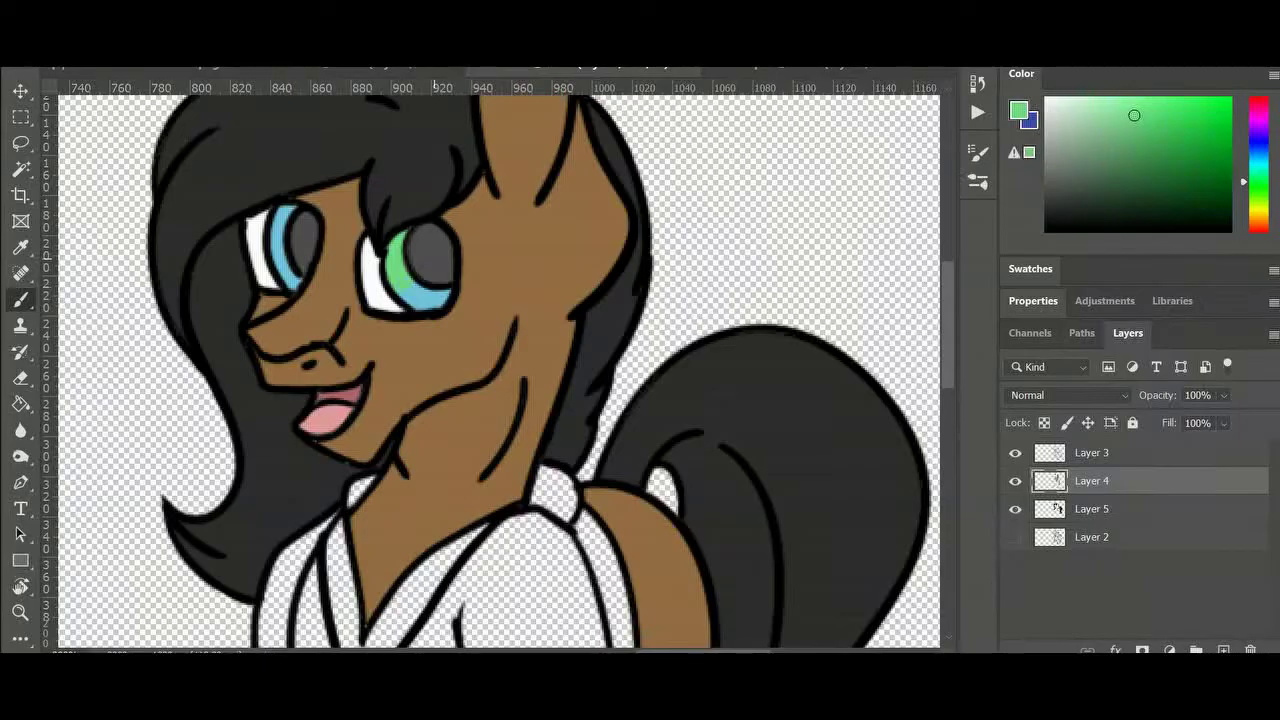
Add white highlights to both pupils, including a small dot in the near one
{"action": "left_click", "coordinate": [1046, 98]}
{"action": "left_click_drag", "start_coordinate": [429, 231], "coordinate": [441, 250]}
{"action": "left_click", "coordinate": [417, 263]}
{"action": "left_click_drag", "start_coordinate": [309, 220], "coordinate": [313, 241]}
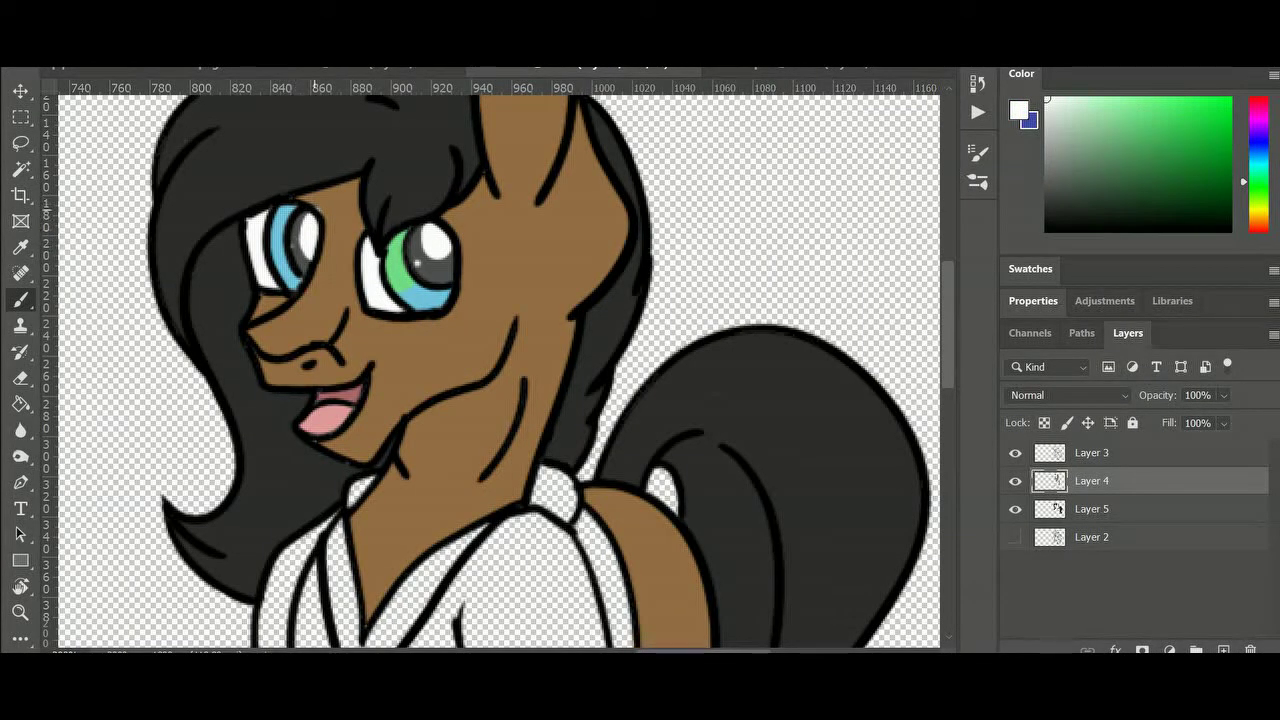
Paint an off-white blaze down the face, covering the muzzle, chin and lower cheek, using the leg colour
{"action": "scroll", "coordinate": [500, 370], "scroll_direction": "down", "scroll_amount": 4}
{"action": "left_click", "coordinate": [545, 560], "text": "alt"}
{"action": "scroll", "coordinate": [548, 500], "scroll_direction": "up", "scroll_amount": 3}
{"action": "left_click_drag", "start_coordinate": [354, 180], "coordinate": [348, 240]}
{"action": "mouse_move", "coordinate": [314, 128]}
{"action": "left_mouse_down"}
{"action": "mouse_move", "coordinate": [330, 176]}
{"action": "mouse_move", "coordinate": [346, 182]}
{"action": "mouse_move", "coordinate": [260, 260]}
{"action": "mouse_move", "coordinate": [303, 266]}
{"action": "mouse_move", "coordinate": [346, 190]}
{"action": "mouse_move", "coordinate": [412, 336]}
{"action": "left_mouse_up"}
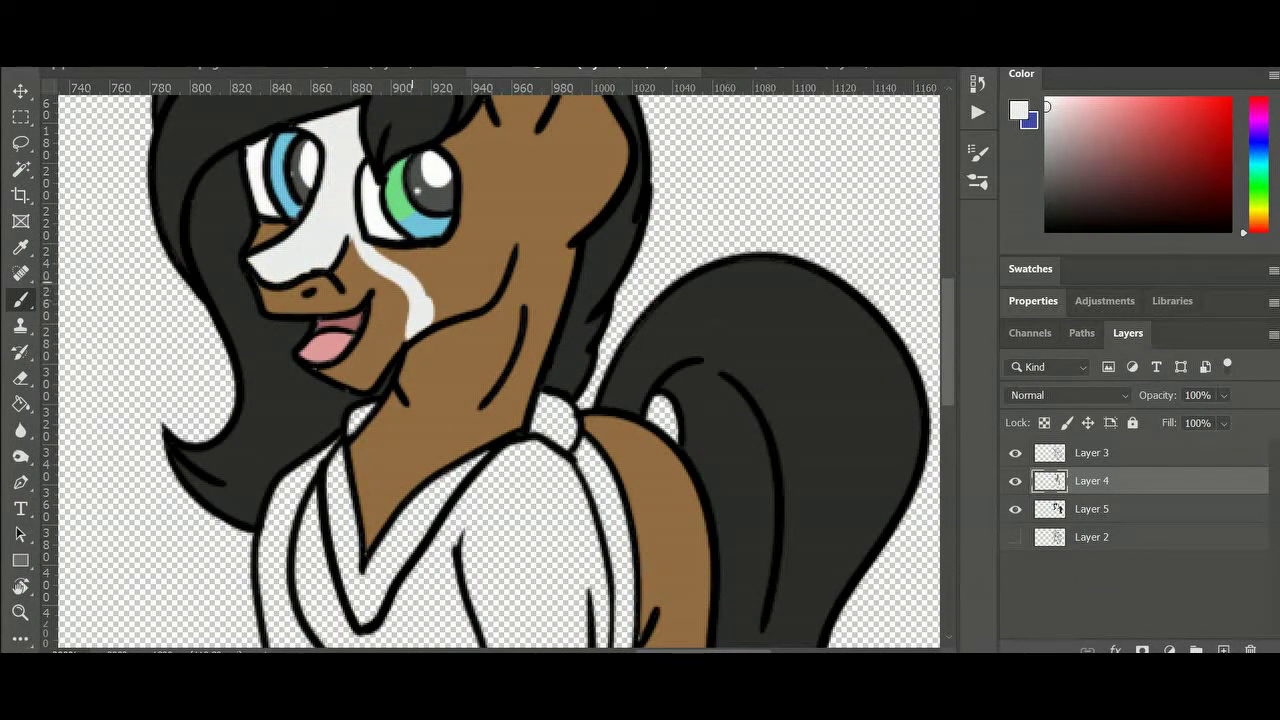
{"action": "mouse_move", "coordinate": [318, 369]}
{"action": "left_mouse_down"}
{"action": "mouse_move", "coordinate": [404, 328]}
{"action": "mouse_move", "coordinate": [357, 374]}
{"action": "left_mouse_up"}
{"action": "left_click_drag", "start_coordinate": [260, 280], "coordinate": [290, 310]}
{"action": "left_click_drag", "start_coordinate": [338, 248], "coordinate": [408, 318]}
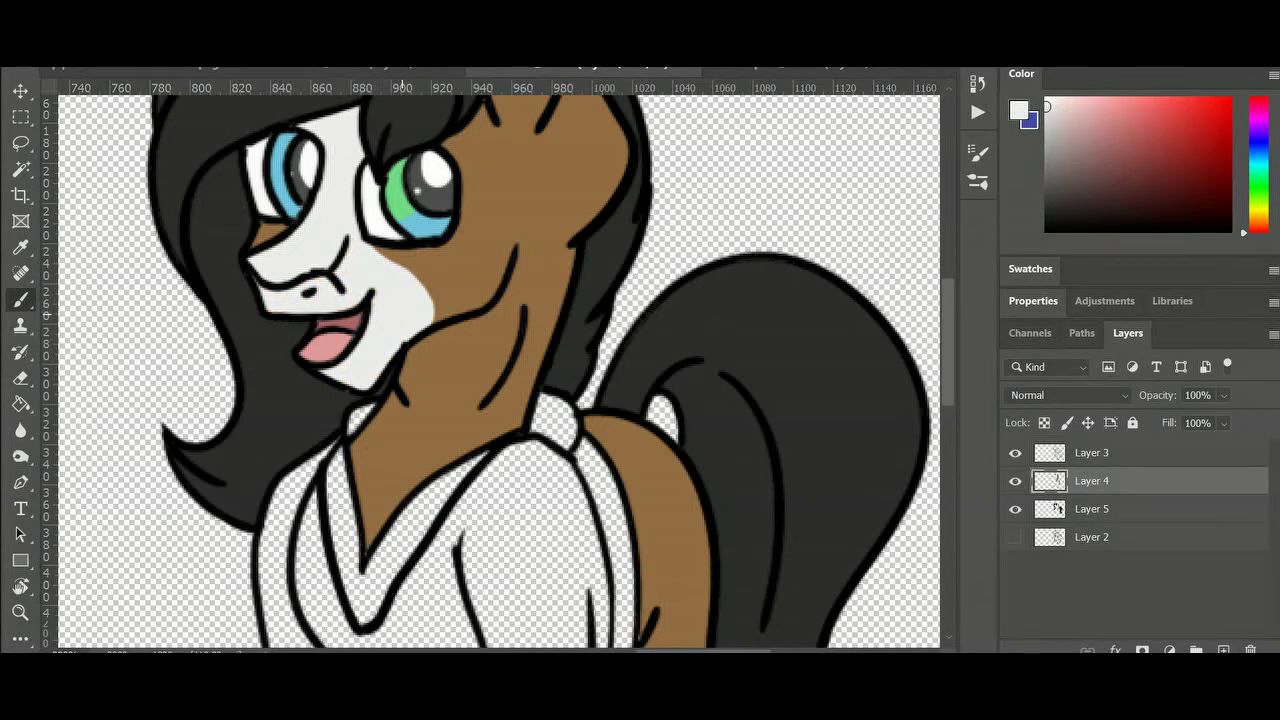
{"action": "left_click_drag", "start_coordinate": [377, 248], "coordinate": [433, 316]}
Restore a brown patch above the far eye with the coat colour, and tint the muzzle and chin pale cream
{"action": "left_click", "coordinate": [447, 290], "text": "alt"}
{"action": "mouse_move", "coordinate": [322, 120]}
{"action": "left_mouse_down"}
{"action": "mouse_move", "coordinate": [308, 129]}
{"action": "mouse_move", "coordinate": [335, 140]}
{"action": "left_mouse_up"}
{"action": "left_click", "coordinate": [336, 124], "text": "alt"}
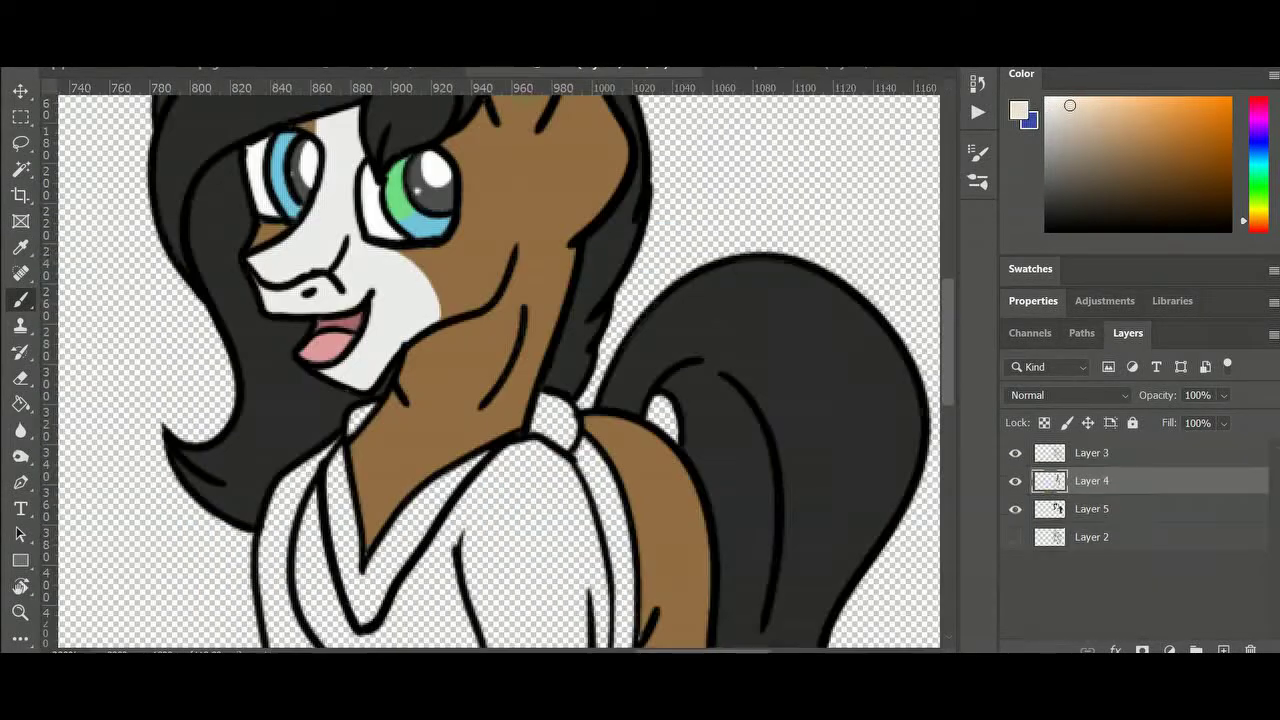
{"action": "left_click_drag", "start_coordinate": [272, 252], "coordinate": [386, 298]}
{"action": "left_click_drag", "start_coordinate": [372, 366], "coordinate": [362, 320]}
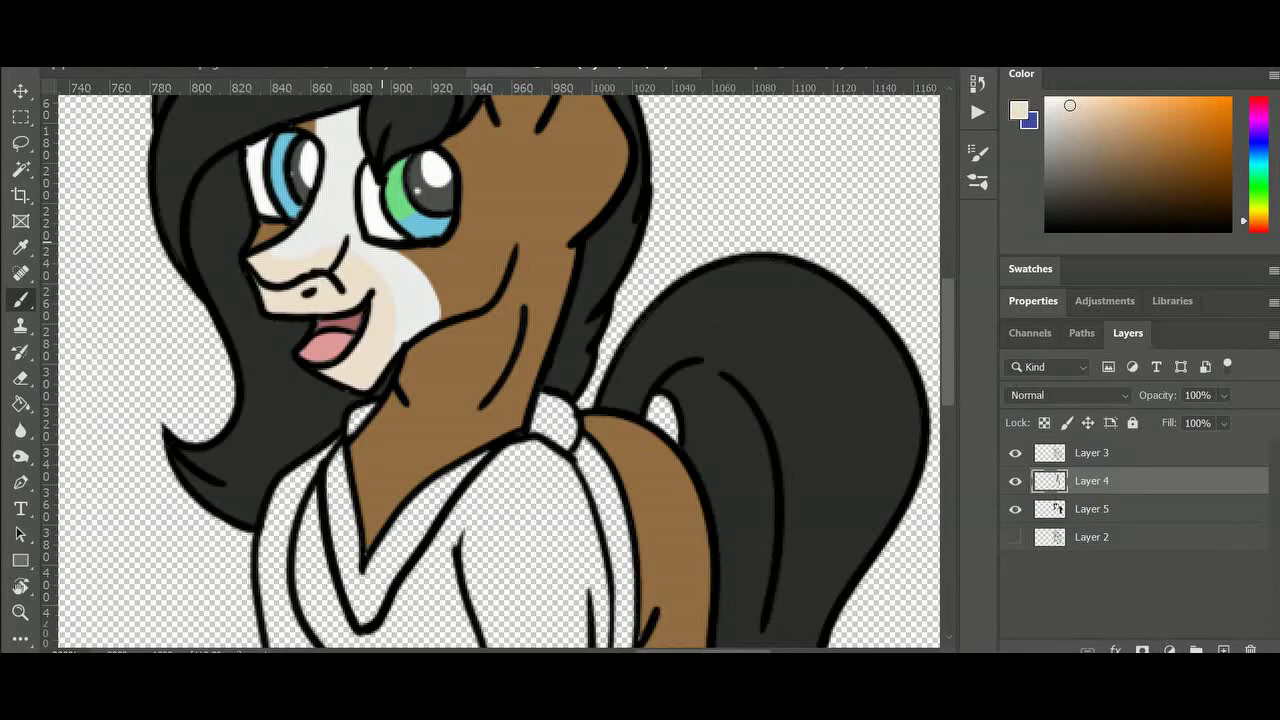
Fill the sweater's V-shaped collar and its section behind the neck with light purple
{"action": "scroll", "coordinate": [382, 242], "scroll_direction": "down", "scroll_amount": 5}
{"action": "scroll", "coordinate": [382, 242], "scroll_direction": "up", "scroll_amount": 2}
{"action": "left_click", "coordinate": [1258, 128]}
{"action": "left_click", "coordinate": [1125, 113]}
{"action": "left_click", "coordinate": [21, 404]}
{"action": "left_click", "coordinate": [557, 310]}
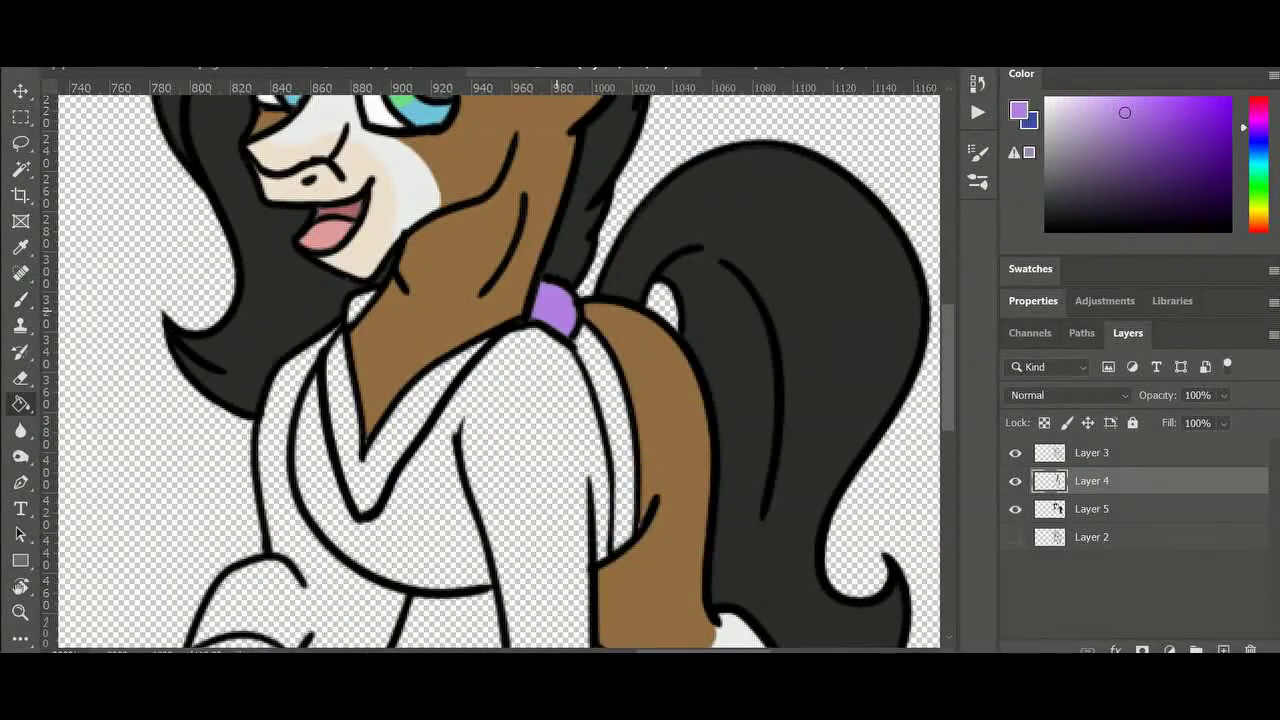
{"action": "left_click", "coordinate": [465, 360]}
{"action": "key", "text": "b"}
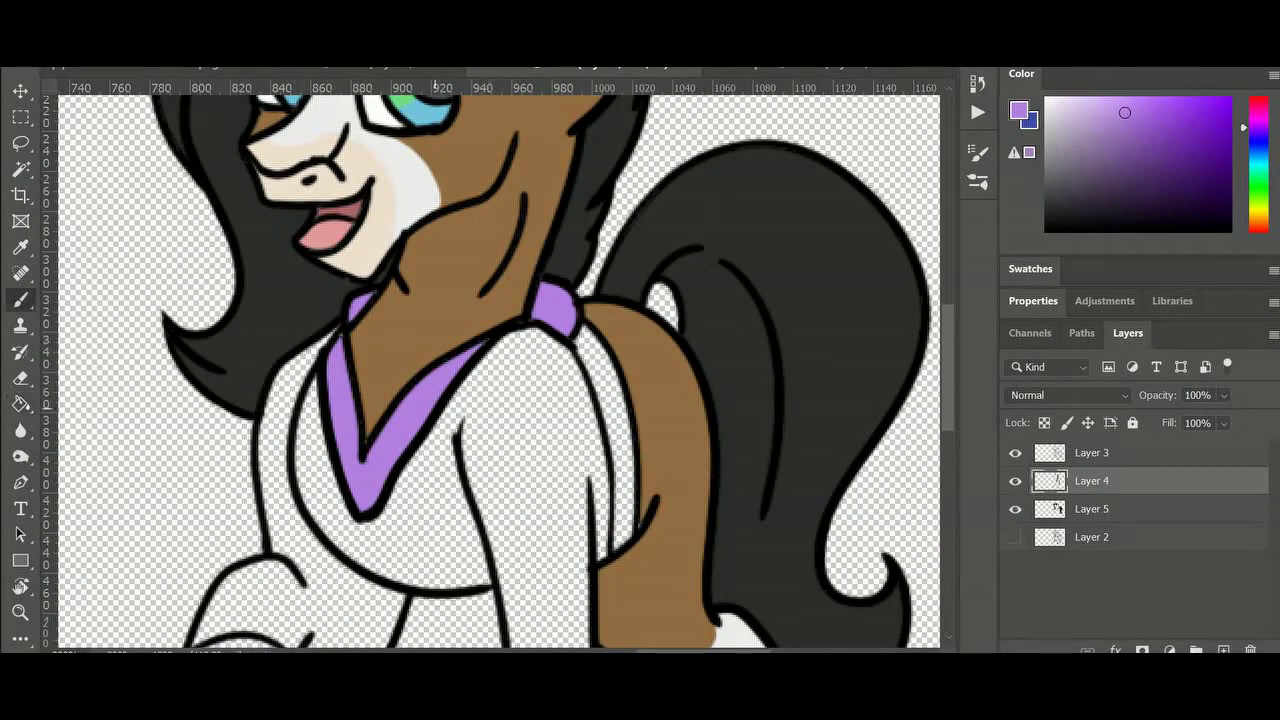
Fill the sweater's body and sleeves with light blue
{"action": "left_click", "coordinate": [1258, 147]}
{"action": "key", "text": "g"}
{"action": "left_click", "coordinate": [520, 430]}
{"action": "left_click", "coordinate": [350, 608]}
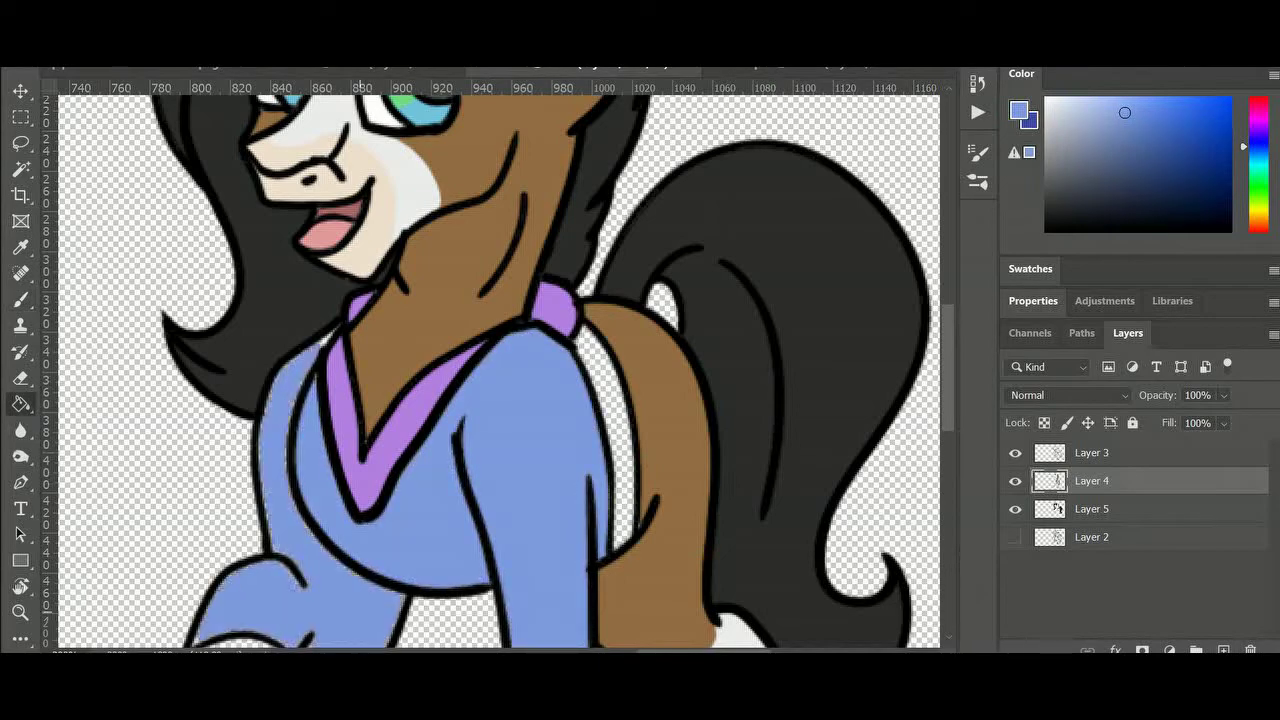
Fill the sweater's rear band and both sleeve cuffs with dark blue
{"action": "scroll", "coordinate": [500, 400], "scroll_direction": "down", "scroll_amount": 6}
{"action": "left_click", "coordinate": [1139, 156]}
{"action": "left_click", "coordinate": [615, 180]}
{"action": "left_click", "coordinate": [545, 580]}
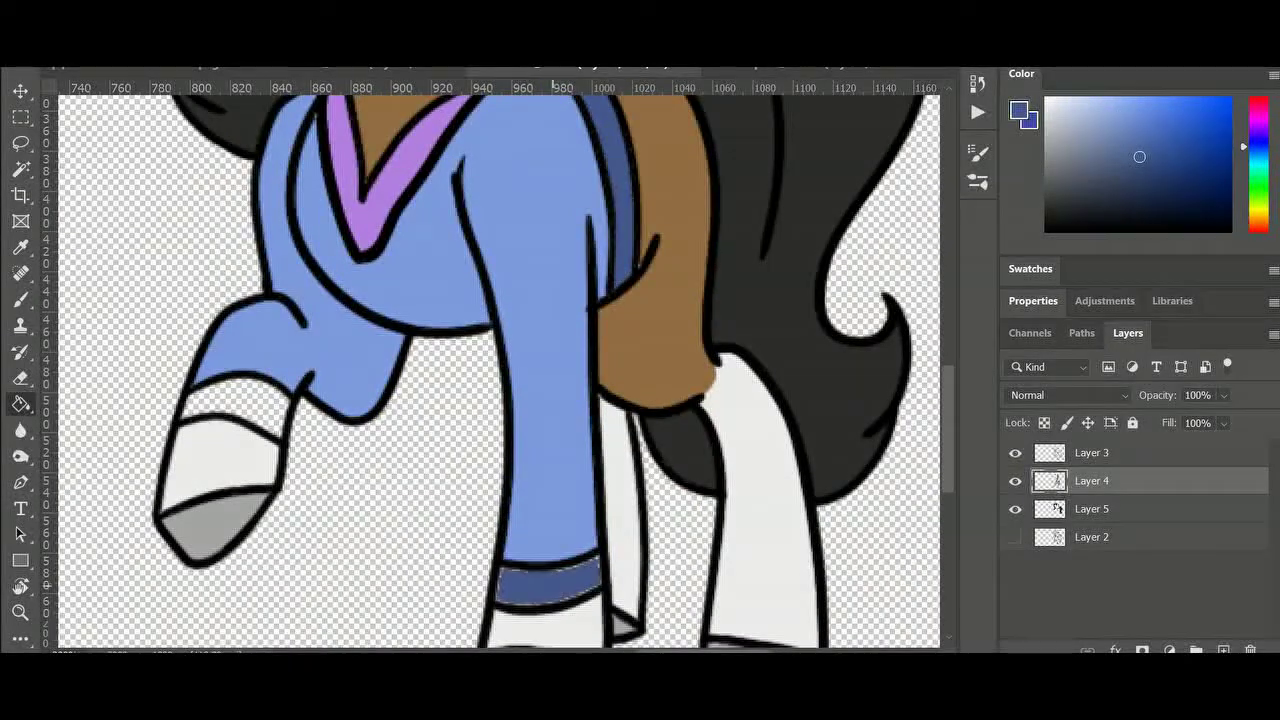
{"action": "left_click", "coordinate": [230, 405]}
Scale the pasted cutie mark on Layer 6 down to a small emblem near the flank
{"action": "scroll", "coordinate": [500, 370], "scroll_direction": "up", "scroll_amount": 5}
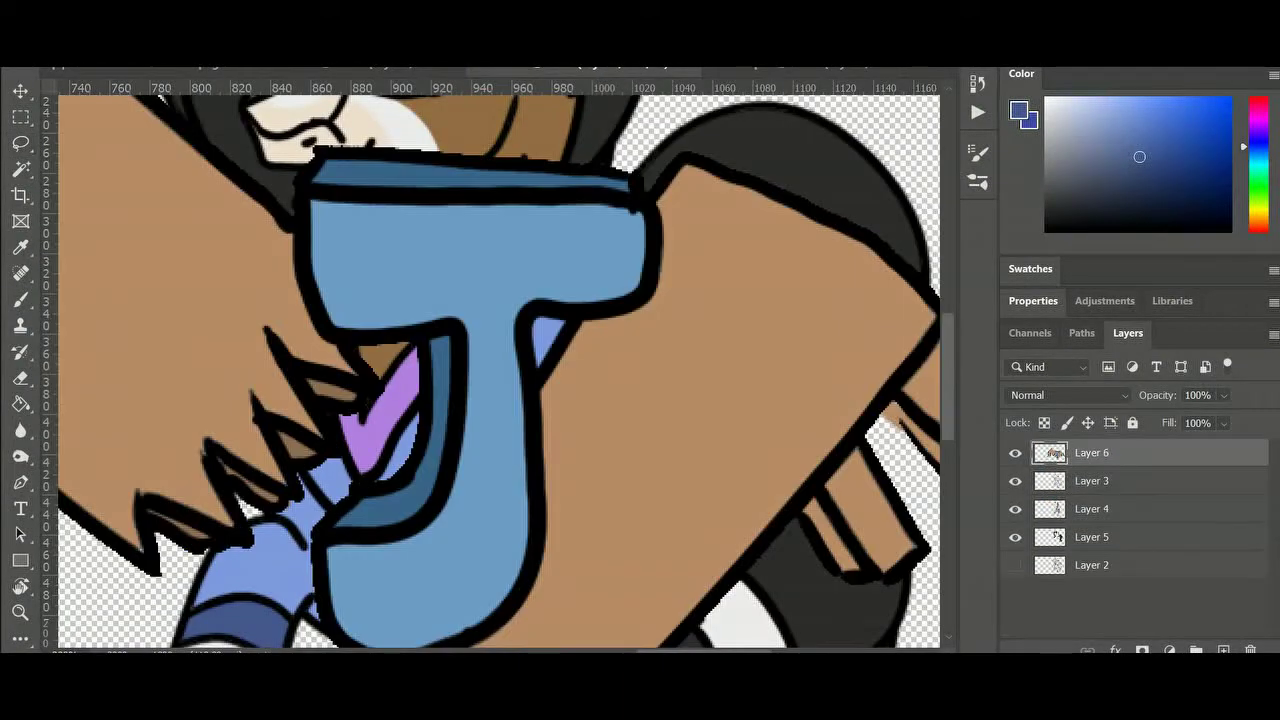
{"action": "key", "text": "z"}
{"action": "right_click", "coordinate": [640, 428]}
{"action": "left_click", "coordinate": [692, 437]}
{"action": "key", "text": "ctrl+t"}
{"action": "left_click_drag", "start_coordinate": [931, 249], "coordinate": [557, 450]}
{"action": "left_click_drag", "start_coordinate": [519, 479], "coordinate": [837, 347]}
{"action": "left_click_drag", "start_coordinate": [858, 318], "coordinate": [770, 366]}
{"action": "key", "text": "Return"}
{"action": "left_click", "coordinate": [794, 371]}
{"action": "left_click", "coordinate": [794, 371]}
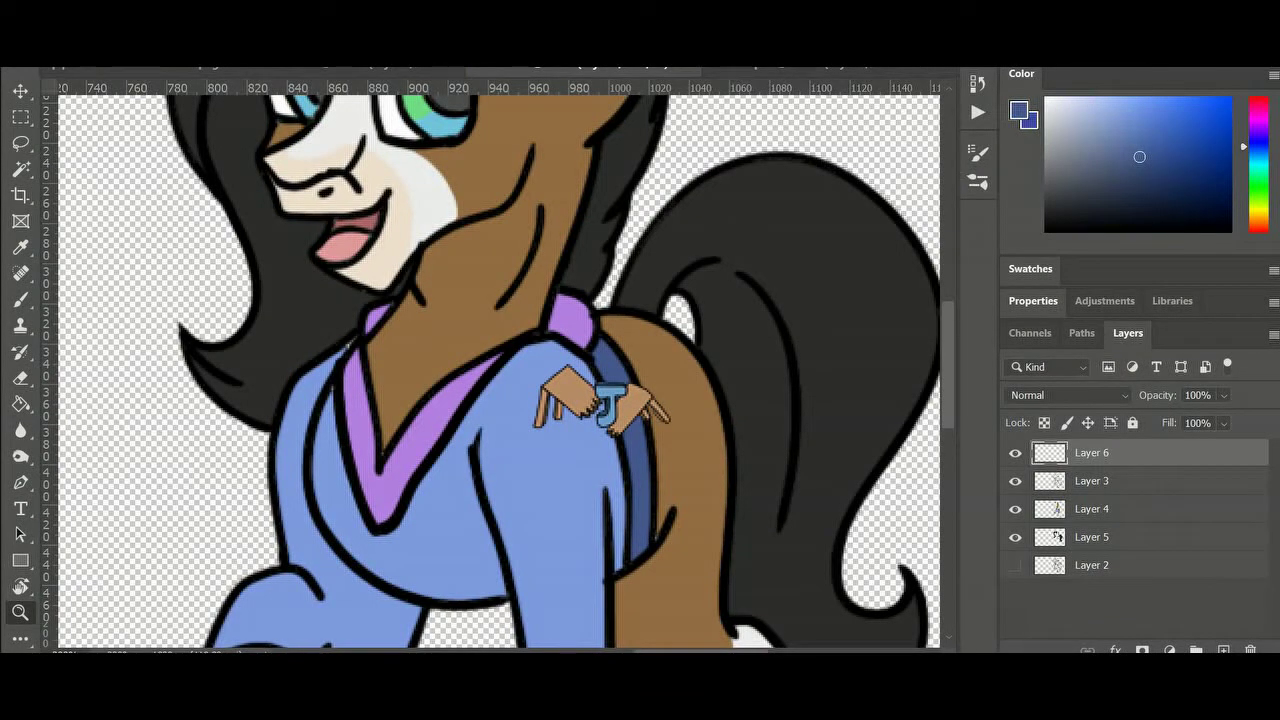
Move the cutie mark onto the pony's brown flank
{"action": "key", "text": "ctrl+t"}
{"action": "left_click_drag", "start_coordinate": [604, 399], "coordinate": [676, 393]}
{"action": "left_click_drag", "start_coordinate": [606, 431], "coordinate": [598, 434]}
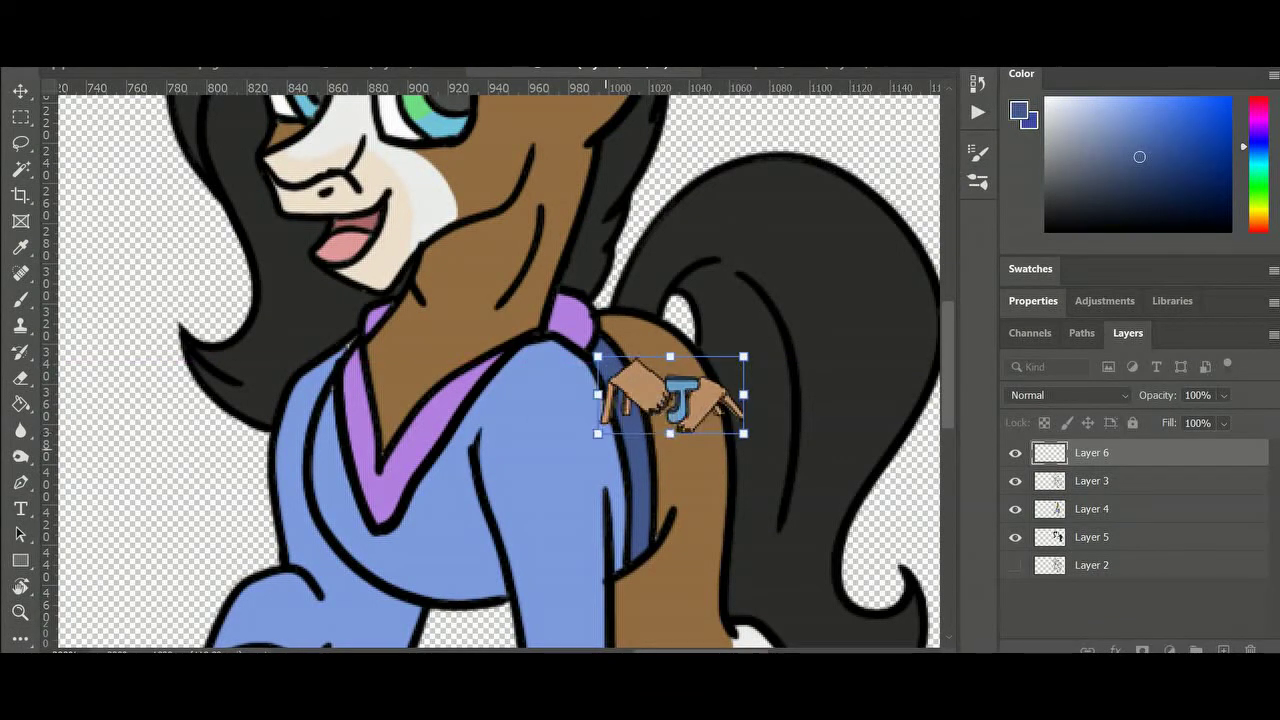
{"action": "left_click_drag", "start_coordinate": [700, 393], "coordinate": [698, 352]}
{"action": "key", "text": "Return"}
Distort the cutie mark so it narrows and follows the curve of the flank
{"action": "key", "text": "ctrl+t"}
{"action": "right_click", "coordinate": [676, 411]}
{"action": "left_click", "coordinate": [710, 158]}
{"action": "left_click_drag", "start_coordinate": [755, 460], "coordinate": [708, 474]}
{"action": "left_click_drag", "start_coordinate": [609, 460], "coordinate": [649, 530]}
{"action": "mouse_move", "coordinate": [609, 383]}
{"action": "left_mouse_down"}
{"action": "mouse_move", "coordinate": [637, 402]}
{"action": "mouse_move", "coordinate": [602, 371]}
{"action": "left_mouse_up"}
{"action": "left_click_drag", "start_coordinate": [665, 378], "coordinate": [652, 350]}
{"action": "left_click_drag", "start_coordinate": [649, 530], "coordinate": [640, 558]}
{"action": "left_click_drag", "start_coordinate": [755, 408], "coordinate": [735, 395]}
{"action": "left_click_drag", "start_coordinate": [708, 474], "coordinate": [704, 488]}
{"action": "key", "text": "Return"}
Fine-tune the cutie mark's size and placement on the flank, and move Layer 6 beneath the Layer 3 line art
{"action": "key", "text": "ctrl+t"}
{"action": "left_click_drag", "start_coordinate": [735, 350], "coordinate": [720, 372]}
{"action": "left_click_drag", "start_coordinate": [676, 428], "coordinate": [689, 413]}
{"action": "key", "text": "Return"}
{"action": "left_click_drag", "start_coordinate": [1110, 454], "coordinate": [1110, 492]}
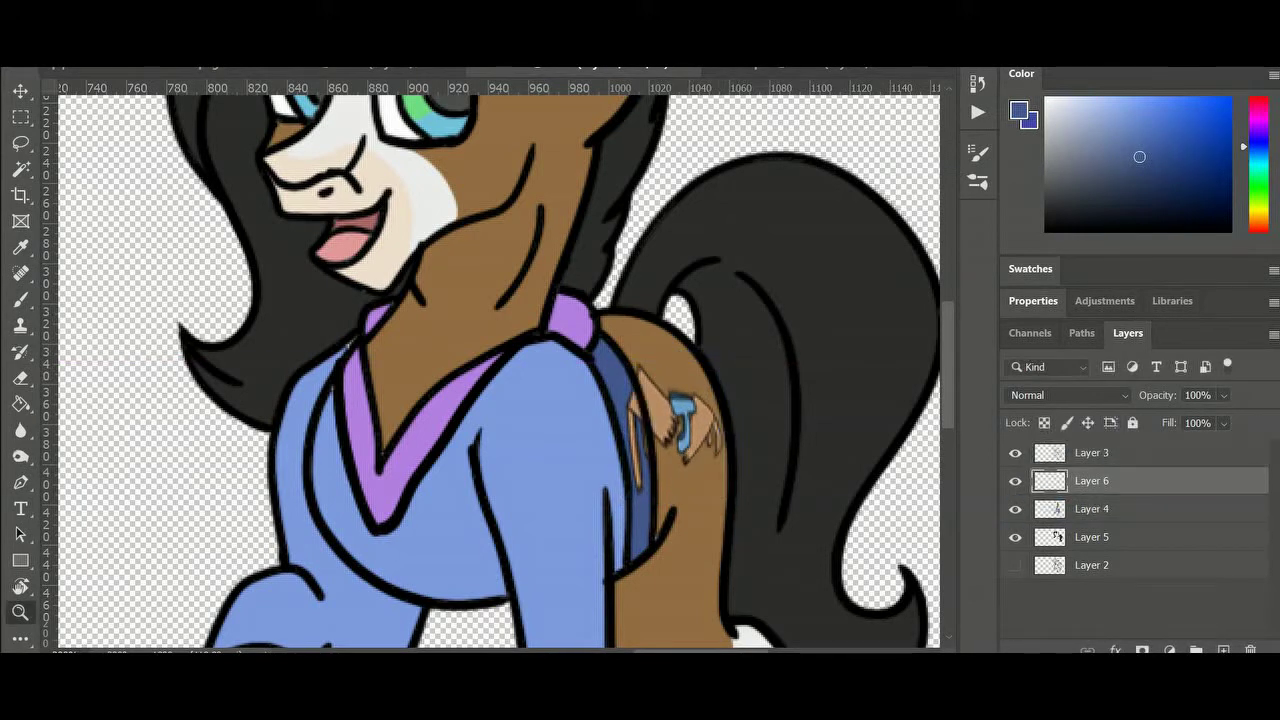
{"action": "left_click", "coordinate": [687, 554], "text": "alt"}
{"action": "key", "text": "b"}
{"action": "left_click_drag", "start_coordinate": [673, 541], "coordinate": [669, 564]}
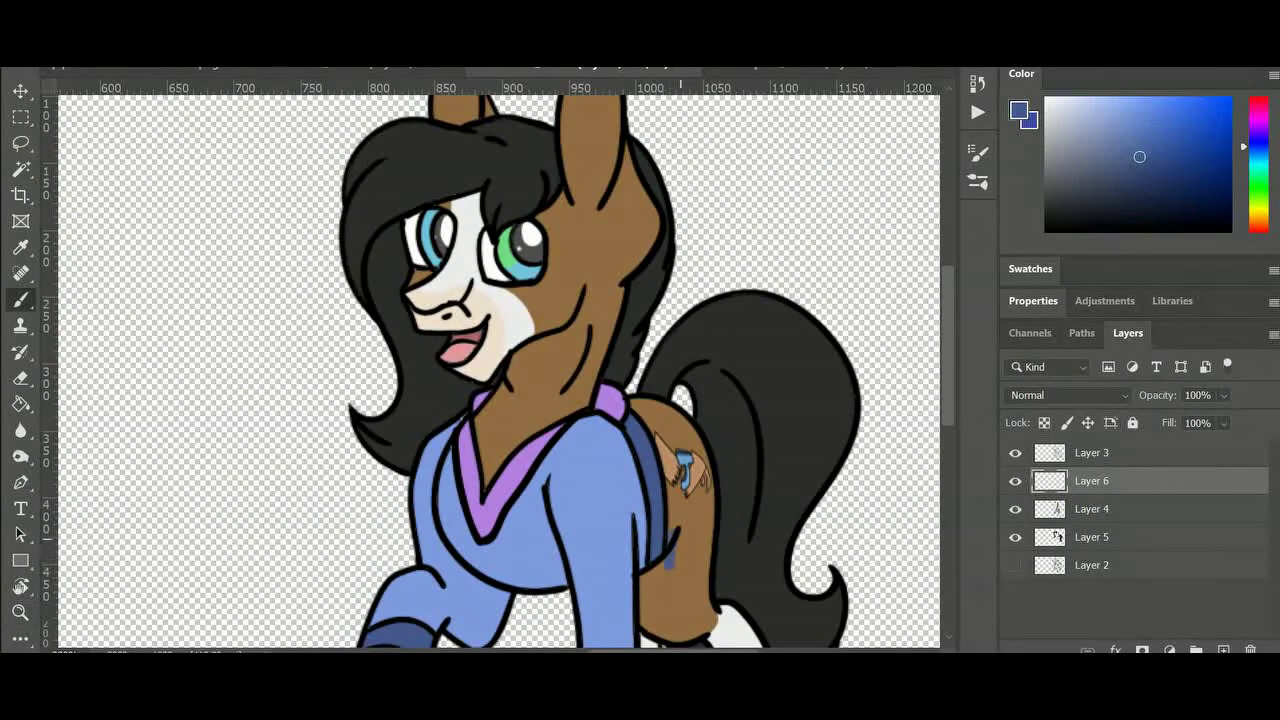
{"action": "key", "text": "ctrl+z"}
{"action": "left_click", "coordinate": [674, 547], "text": "alt"}
{"action": "left_click", "coordinate": [447, 458], "text": "alt"}
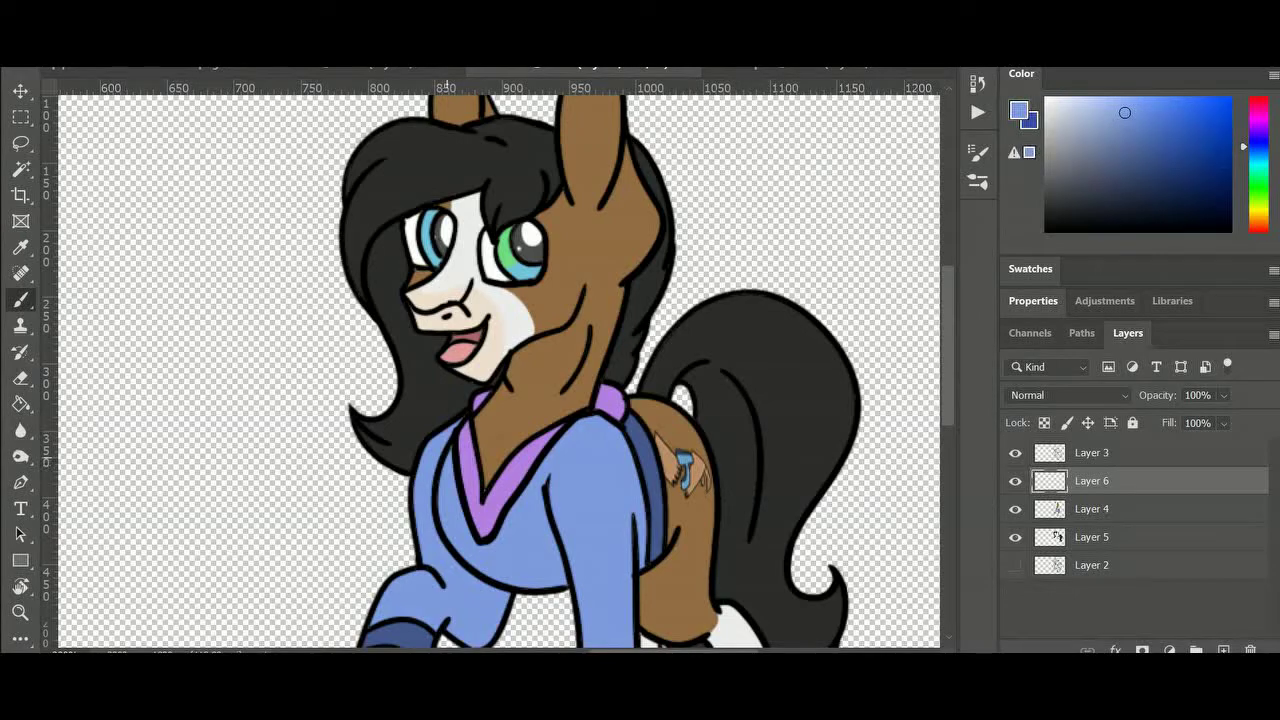
Select the pony's silhouette with the Magic Wand using the Layer 3 line art
{"action": "key", "text": "z"}
{"action": "right_click", "coordinate": [592, 458]}
{"action": "left_click", "coordinate": [632, 466]}
{"action": "key", "text": "alt+]"}
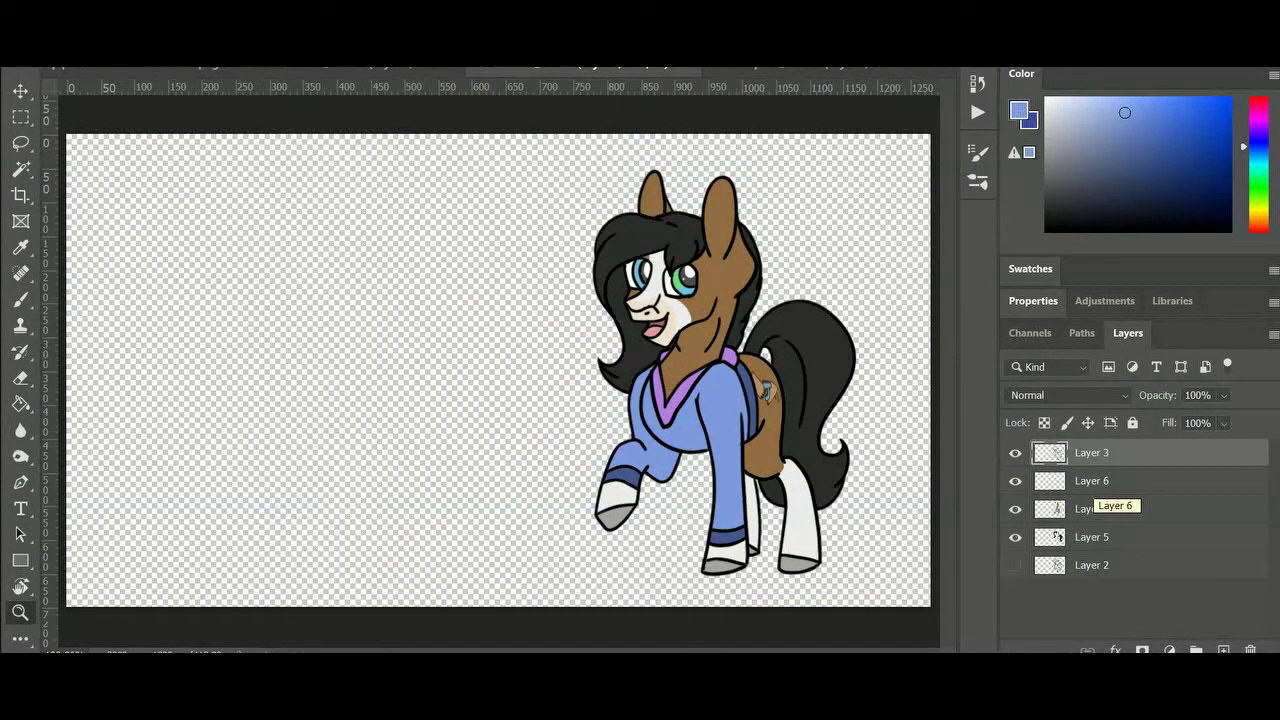
{"action": "key", "text": "w"}
{"action": "left_click", "coordinate": [480, 400]}
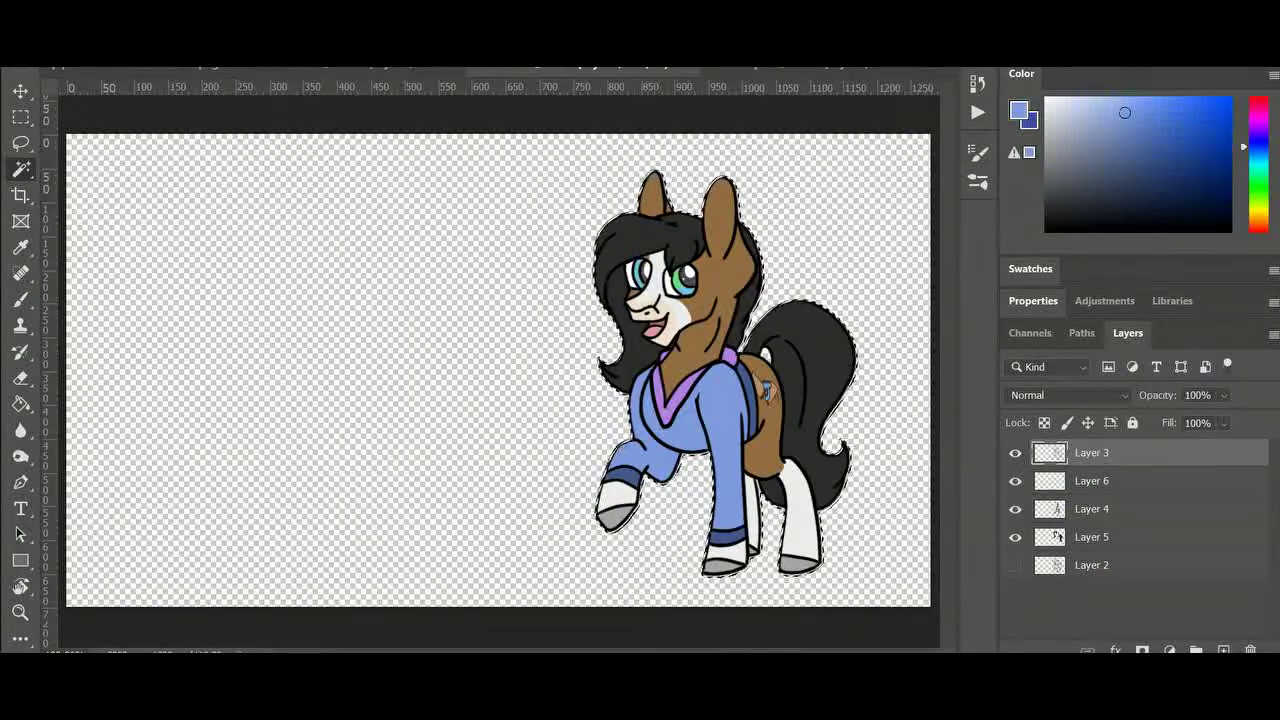
Hide the artwork layers and fill the pony-shaped selection with muted light blue on a new layer
{"action": "key", "text": "g"}
{"action": "left_click", "coordinate": [1095, 116]}
{"action": "left_click", "coordinate": [1015, 481]}
{"action": "left_click", "coordinate": [1015, 509]}
{"action": "left_click", "coordinate": [1015, 537]}
{"action": "left_click", "coordinate": [1015, 453]}
{"action": "left_click", "coordinate": [1223, 650]}
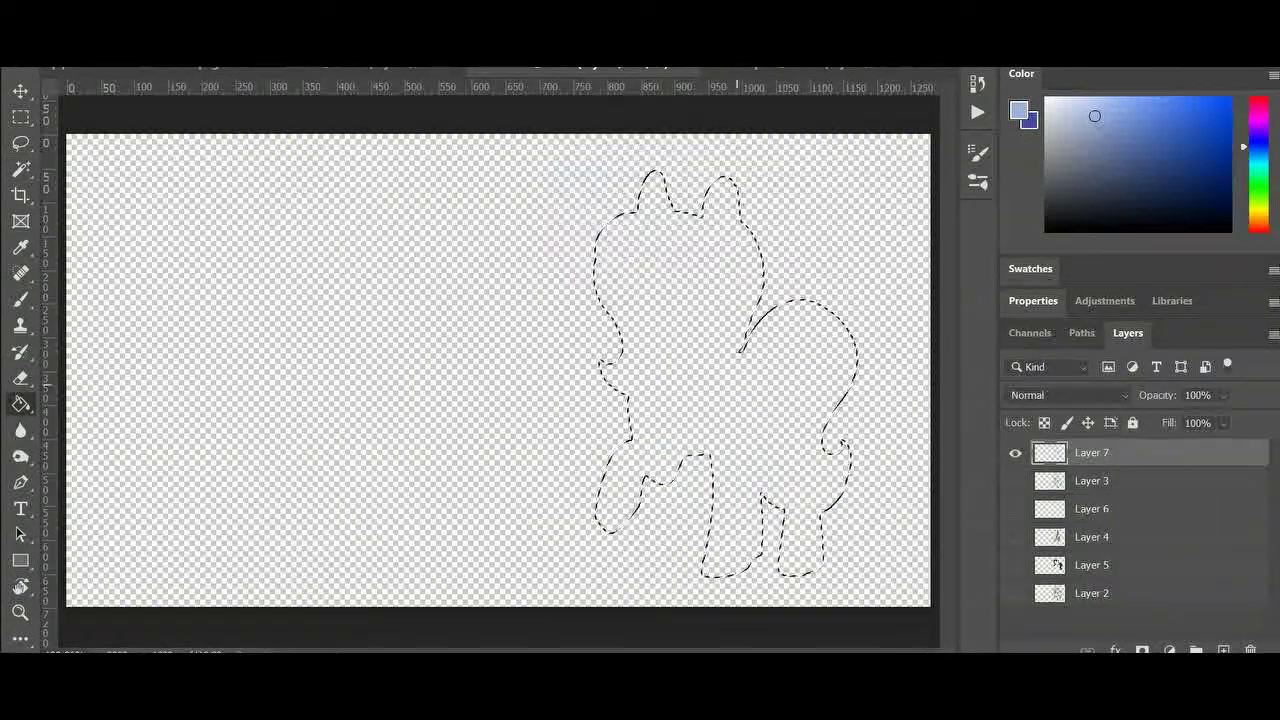
{"action": "left_click", "coordinate": [690, 400]}
Move the Layer 7 silhouette beneath Layer 5 and show the pony's artwork layers again
{"action": "left_click_drag", "start_coordinate": [1092, 453], "coordinate": [1092, 578]}
{"action": "left_click", "coordinate": [1015, 537]}
{"action": "left_click", "coordinate": [1015, 509]}
{"action": "left_click", "coordinate": [1015, 481]}
{"action": "left_click", "coordinate": [1015, 453]}
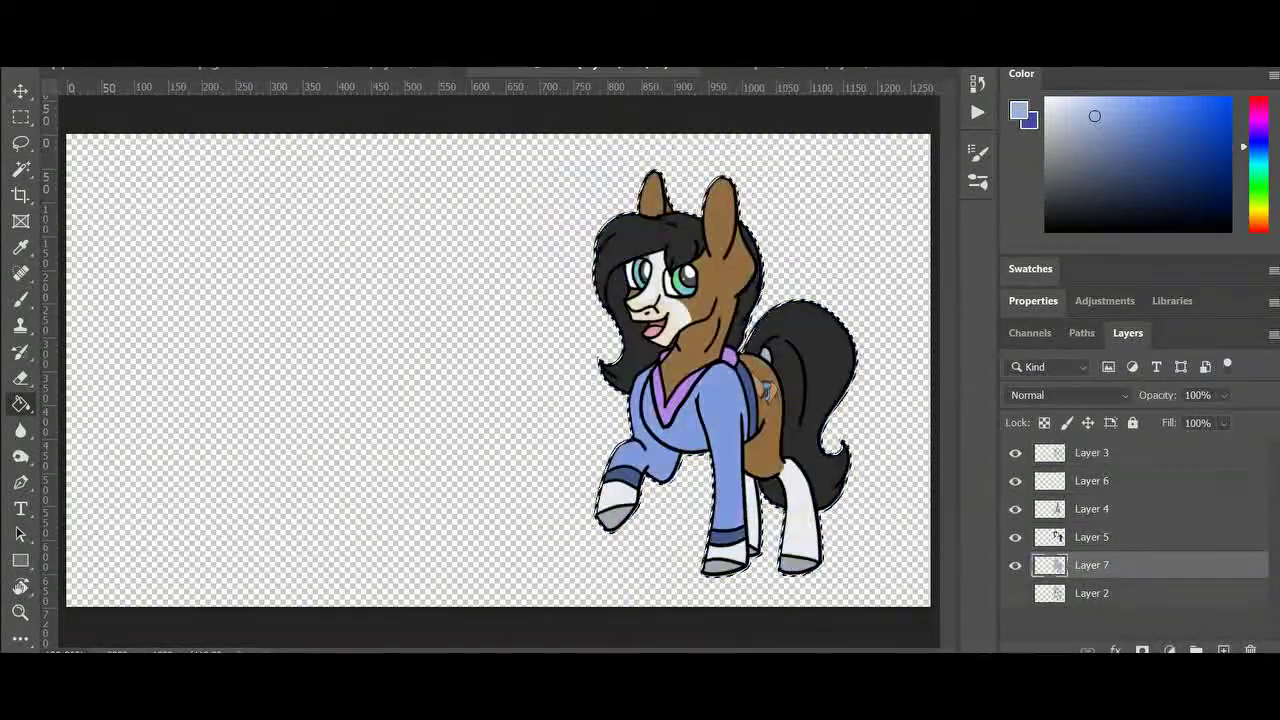
Shift the Layer 7 silhouette to the left of the pony
{"action": "key", "text": "v"}
{"action": "mouse_move", "coordinate": [832, 455]}
{"action": "left_mouse_down"}
{"action": "mouse_move", "coordinate": [712, 462]}
{"action": "mouse_move", "coordinate": [828, 476]}
{"action": "left_mouse_up"}
{"action": "left_click_drag", "start_coordinate": [807, 533], "coordinate": [657, 539]}
{"action": "key", "text": "Return"}
Create a second silhouette on a new layer in a paler blue, and shift it left of the first
{"action": "left_click", "coordinate": [1223, 650]}
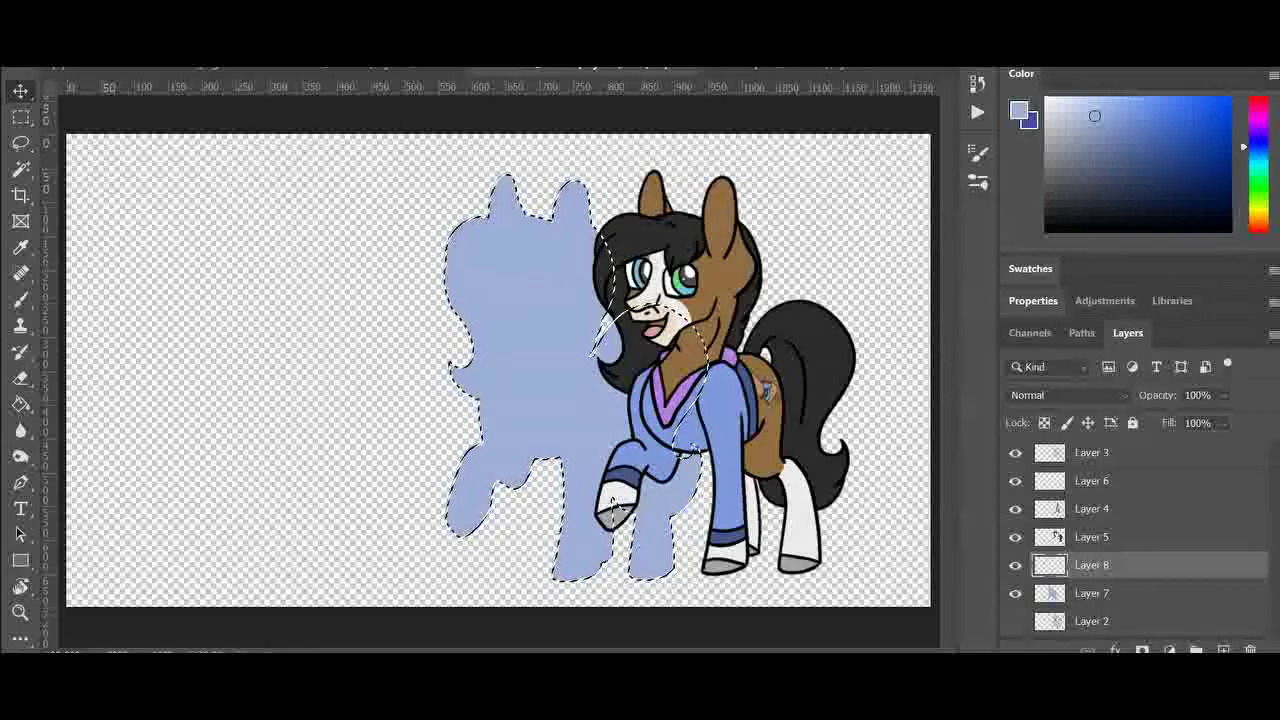
{"action": "left_click", "coordinate": [1087, 106]}
{"action": "left_click_drag", "start_coordinate": [1015, 537], "coordinate": [1015, 453]}
{"action": "key", "text": "g"}
{"action": "left_click", "coordinate": [640, 410]}
{"action": "key", "text": "ctrl+t"}
{"action": "left_click_drag", "start_coordinate": [640, 453], "coordinate": [478, 453]}
{"action": "key", "text": "Return"}
Place Layer 8 beneath Layer 7 and show the hidden artwork layers
{"action": "left_click_drag", "start_coordinate": [1092, 565], "coordinate": [1092, 608]}
{"action": "left_click_drag", "start_coordinate": [1015, 537], "coordinate": [1015, 453]}
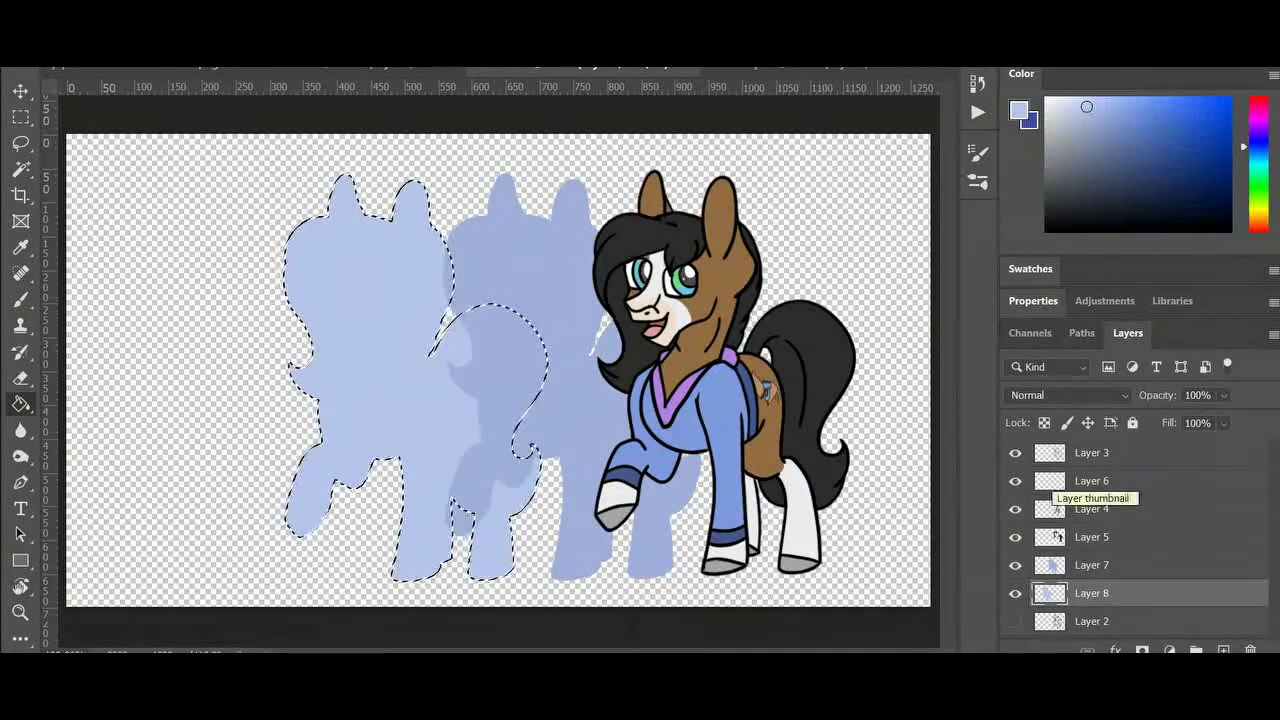
Deselect, and move the Layer 7 and Layer 8 silhouettes up and closer to the pony
{"action": "key", "text": "l"}
{"action": "left_click", "coordinate": [381, 468]}
{"action": "left_click", "coordinate": [1091, 565]}
{"action": "key", "text": "v"}
{"action": "left_click_drag", "start_coordinate": [606, 363], "coordinate": [652, 345]}
{"action": "left_click_drag", "start_coordinate": [652, 392], "coordinate": [652, 392]}
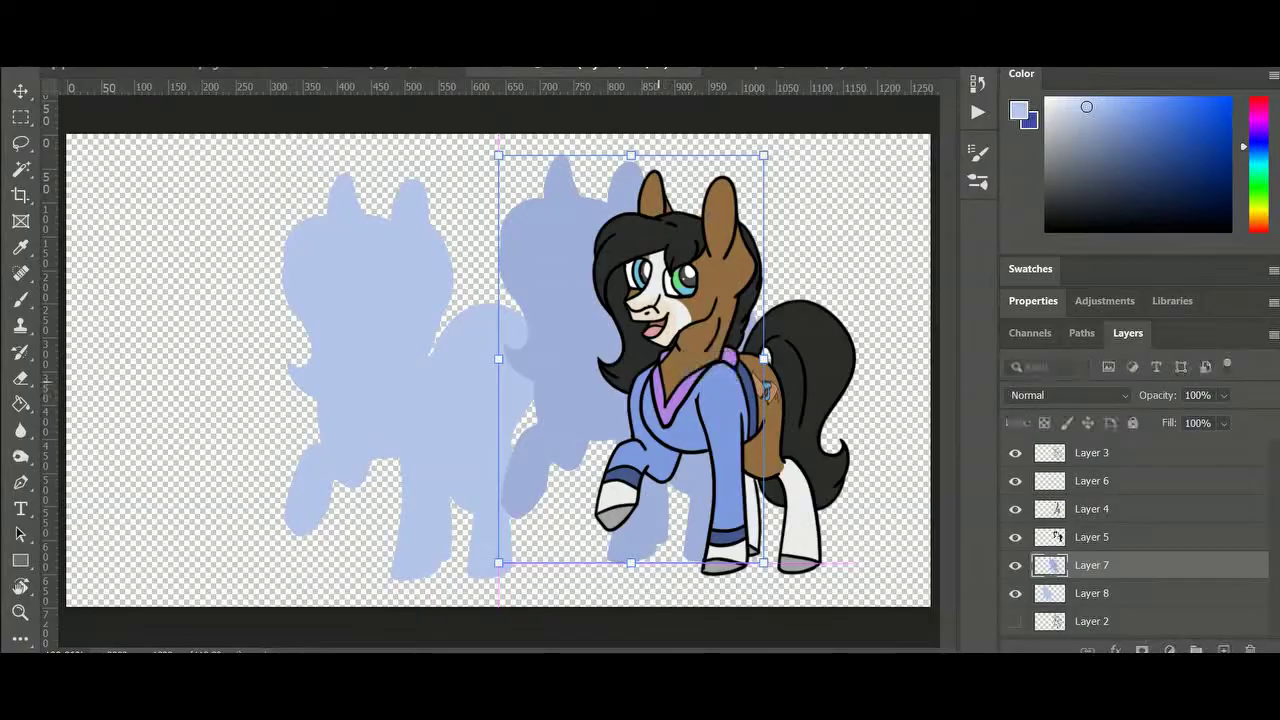
{"action": "left_click", "coordinate": [1091, 593]}
{"action": "left_click_drag", "start_coordinate": [494, 540], "coordinate": [580, 510]}
{"action": "left_click_drag", "start_coordinate": [594, 462], "coordinate": [606, 475]}
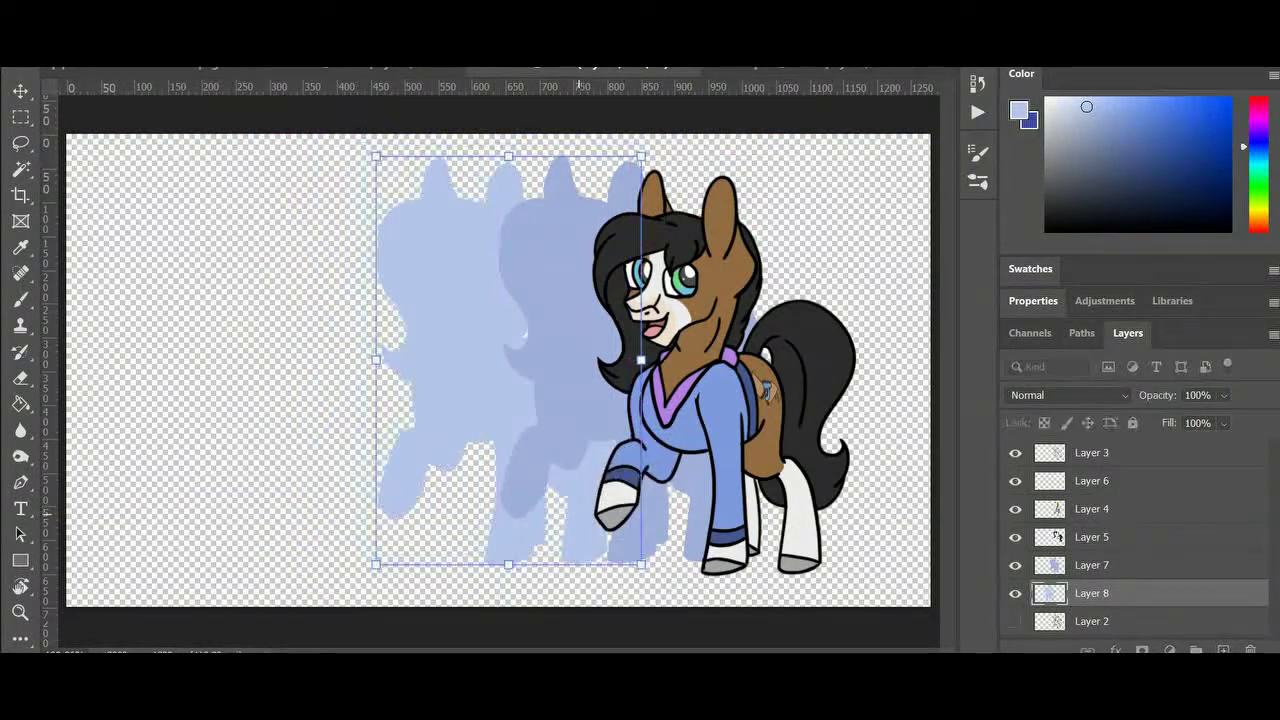
Try Overlay blending on Layer 7, return it to Normal, and undo a trial reordering of Layer 8
{"action": "key", "text": "l"}
{"action": "left_click", "coordinate": [1091, 565]}
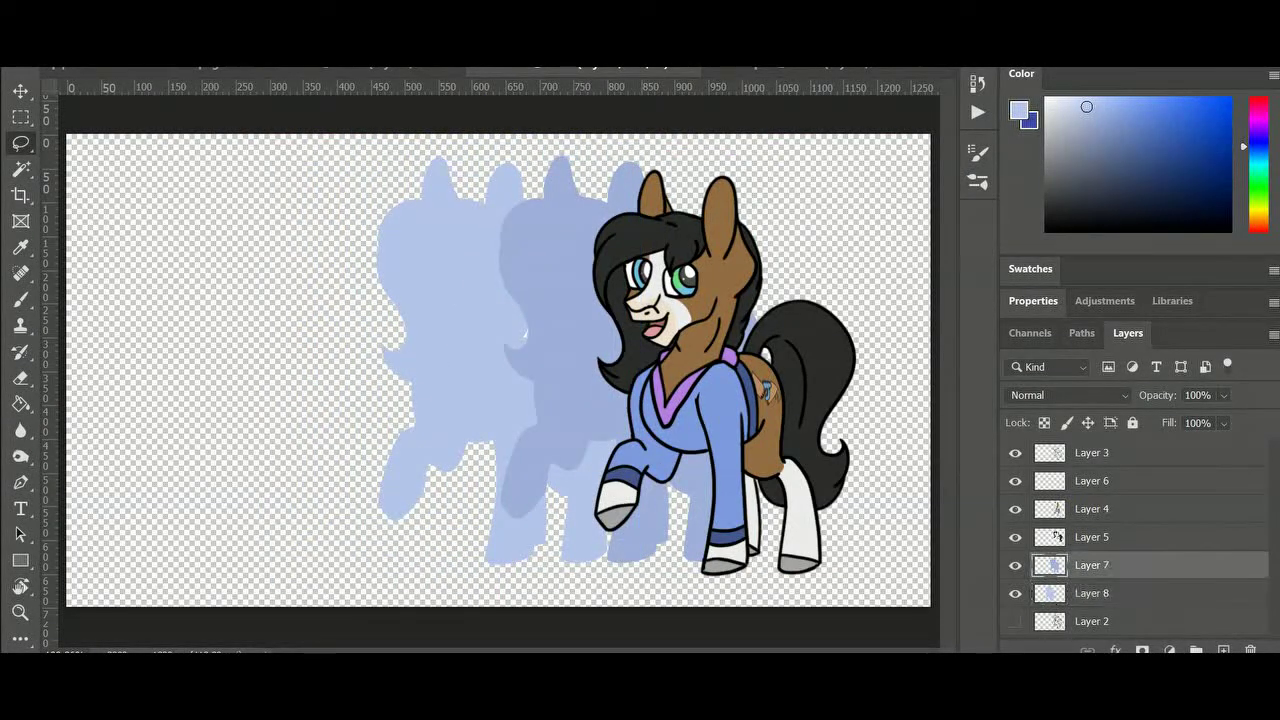
{"action": "left_click", "coordinate": [1068, 395]}
{"action": "left_click", "coordinate": [1040, 399]}
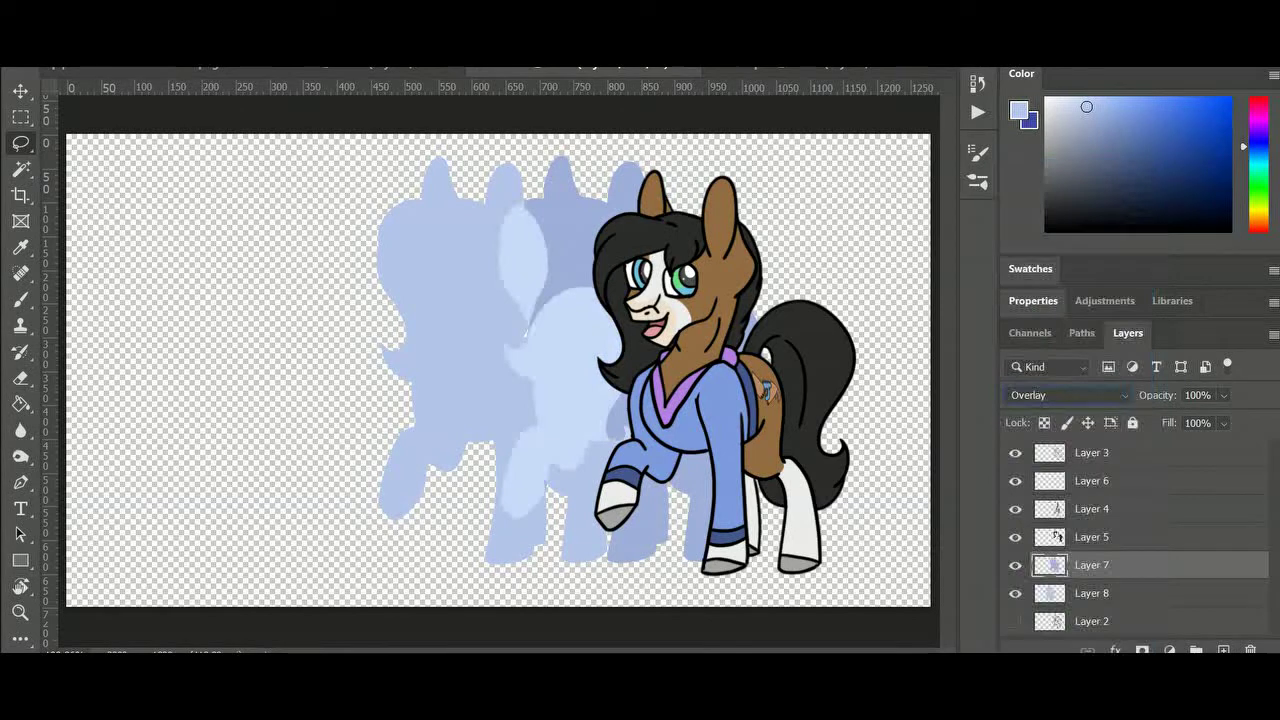
{"action": "left_click", "coordinate": [1068, 395]}
{"action": "left_click", "coordinate": [1021, 168]}
{"action": "left_click_drag", "start_coordinate": [1091, 593], "coordinate": [1091, 553]}
{"action": "key", "text": "ctrl+z"}
{"action": "left_click", "coordinate": [1140, 566]}
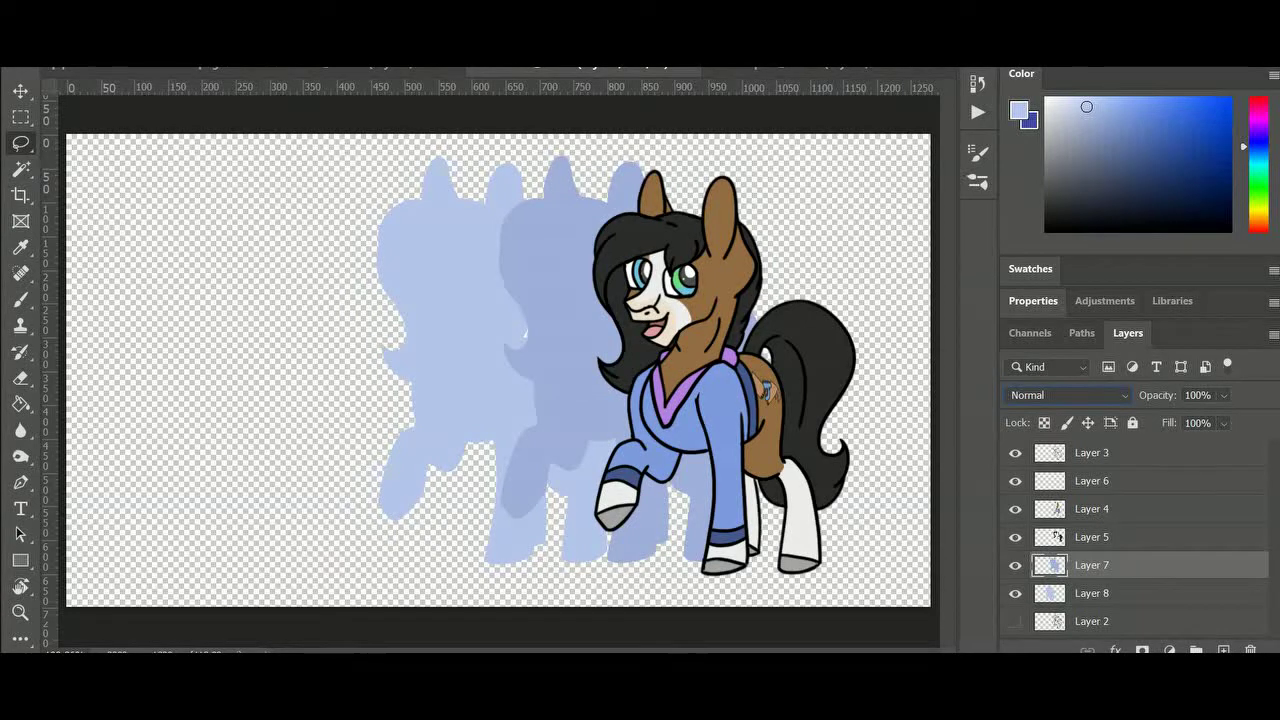
Refill the Layer 8 silhouette with a darker greyish blue while the layers above are hidden, then show them again
{"action": "key", "text": "g"}
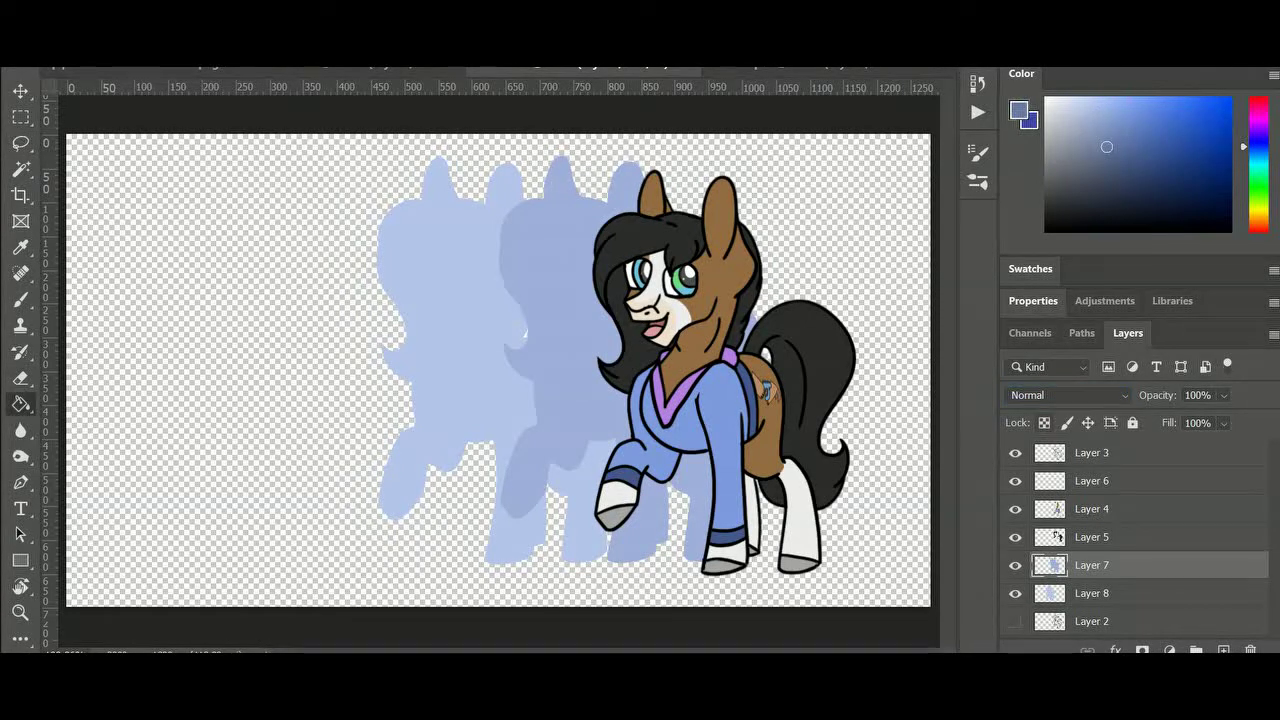
{"action": "left_click_drag", "start_coordinate": [1015, 453], "coordinate": [1015, 538]}
{"action": "left_click", "coordinate": [1015, 565]}
{"action": "left_click", "coordinate": [1092, 593]}
{"action": "left_click", "coordinate": [470, 320]}
{"action": "left_click_drag", "start_coordinate": [1015, 453], "coordinate": [1015, 538]}
{"action": "left_click", "coordinate": [1015, 565]}
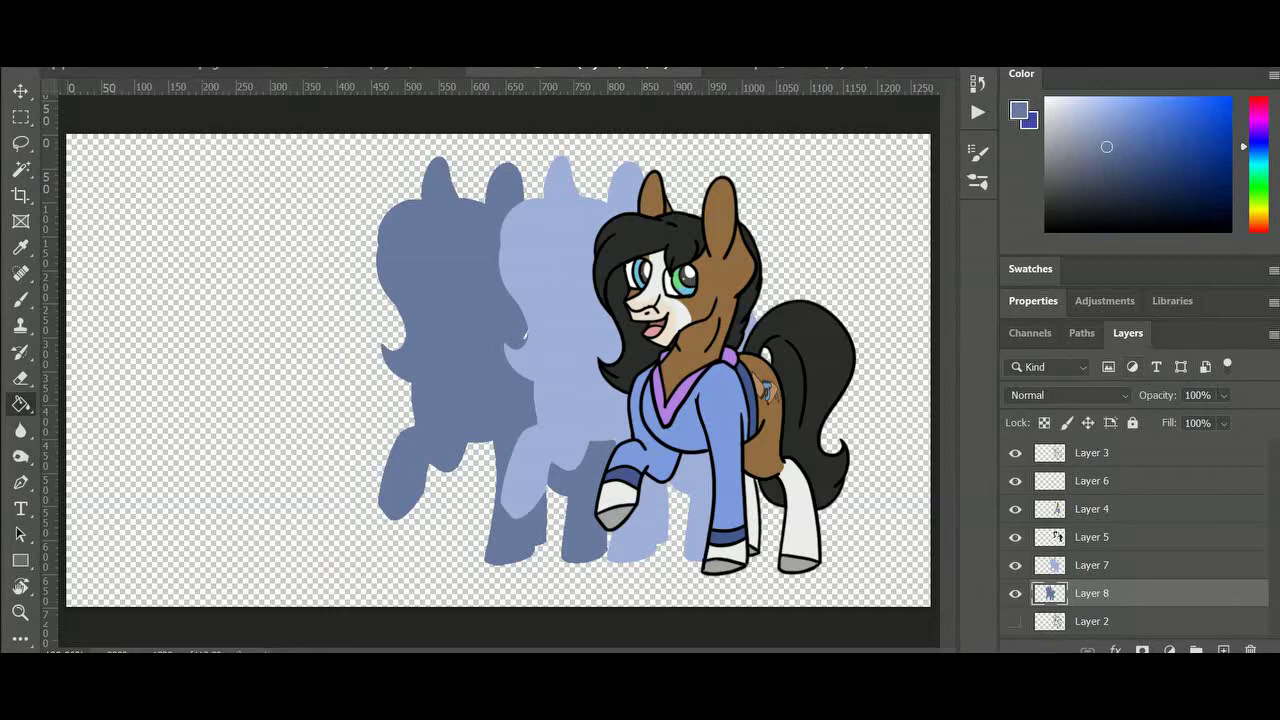
{"action": "key", "text": "b"}
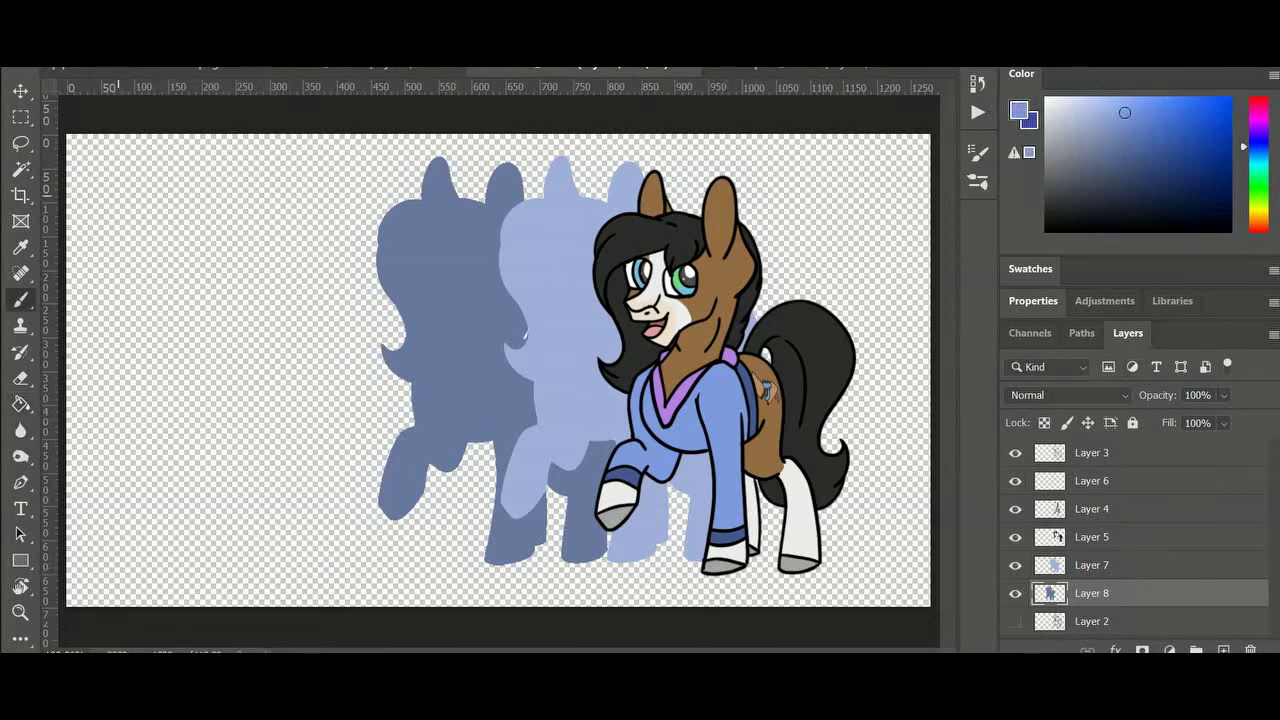
{"action": "left_click_drag", "start_coordinate": [187, 203], "coordinate": [177, 206]}
{"action": "key", "text": "ctrl+z"}
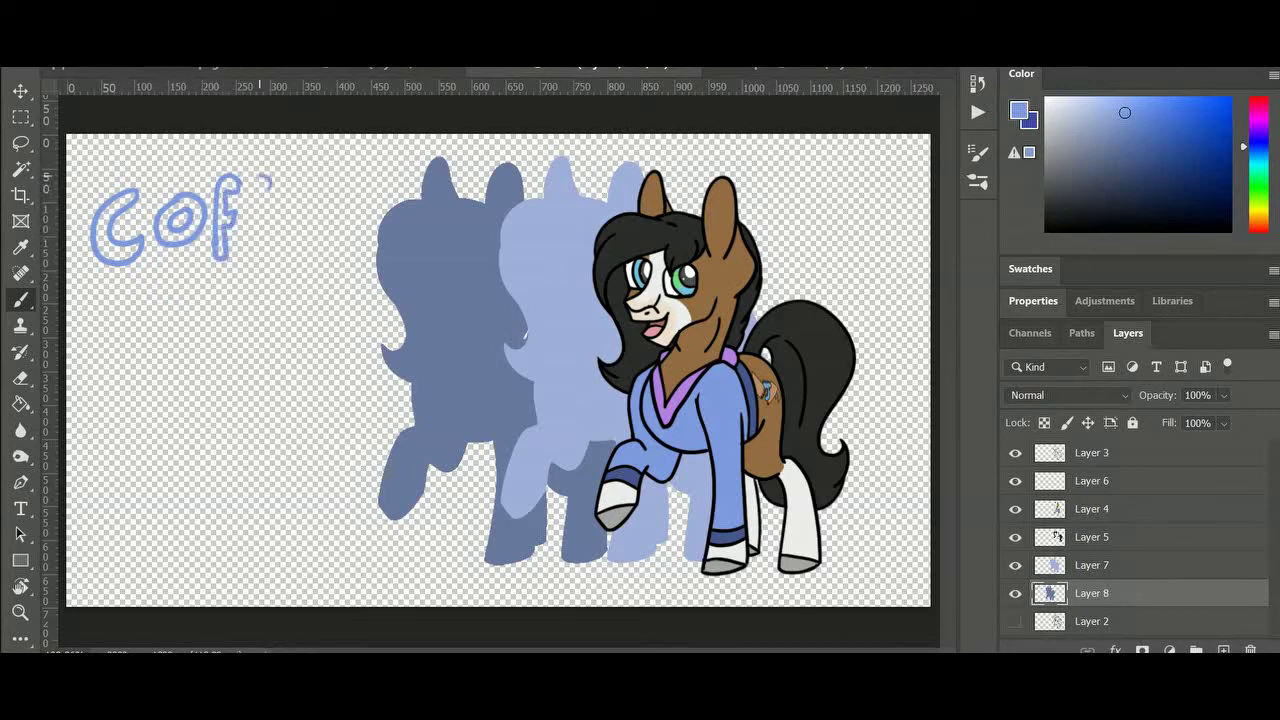
{"action": "key", "text": "ctrl+z"}
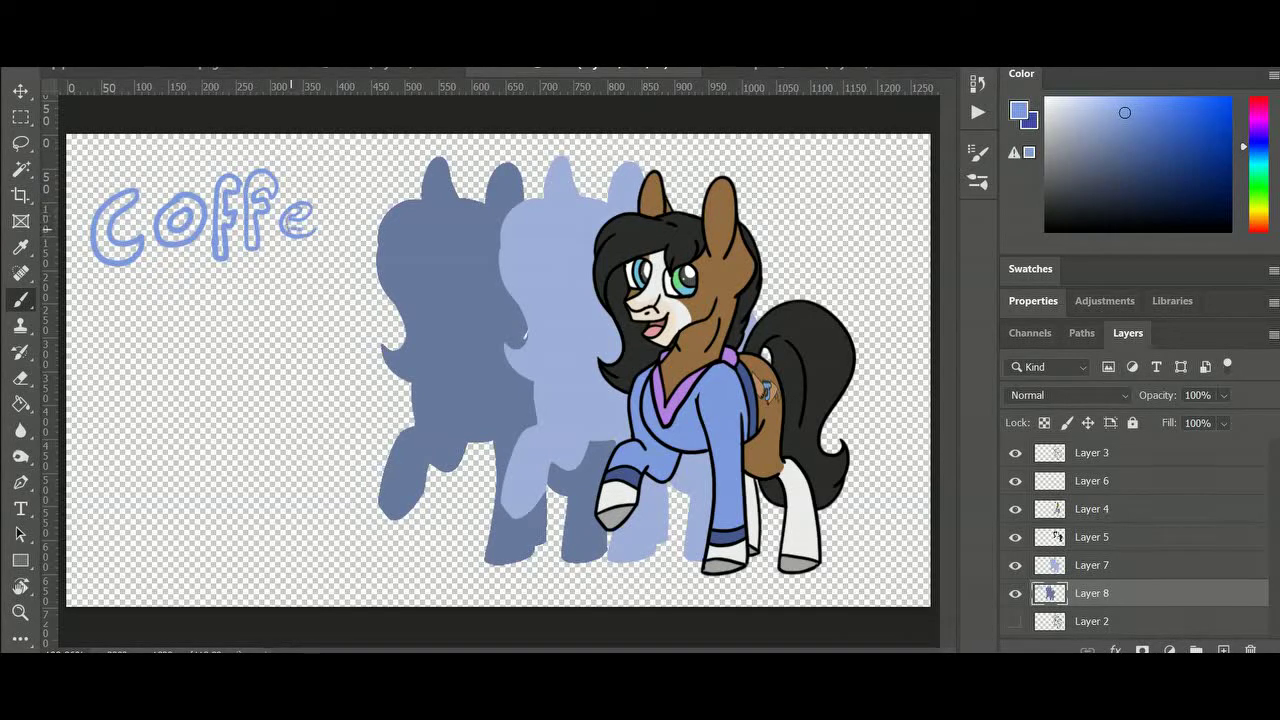
{"action": "key", "text": "ctrl+z"}
{"action": "key", "text": "ctrl+z"}
{"action": "key", "text": "ctrl+z"}
{"action": "key", "text": "ctrl+z"}
{"action": "key", "text": "ctrl+z"}
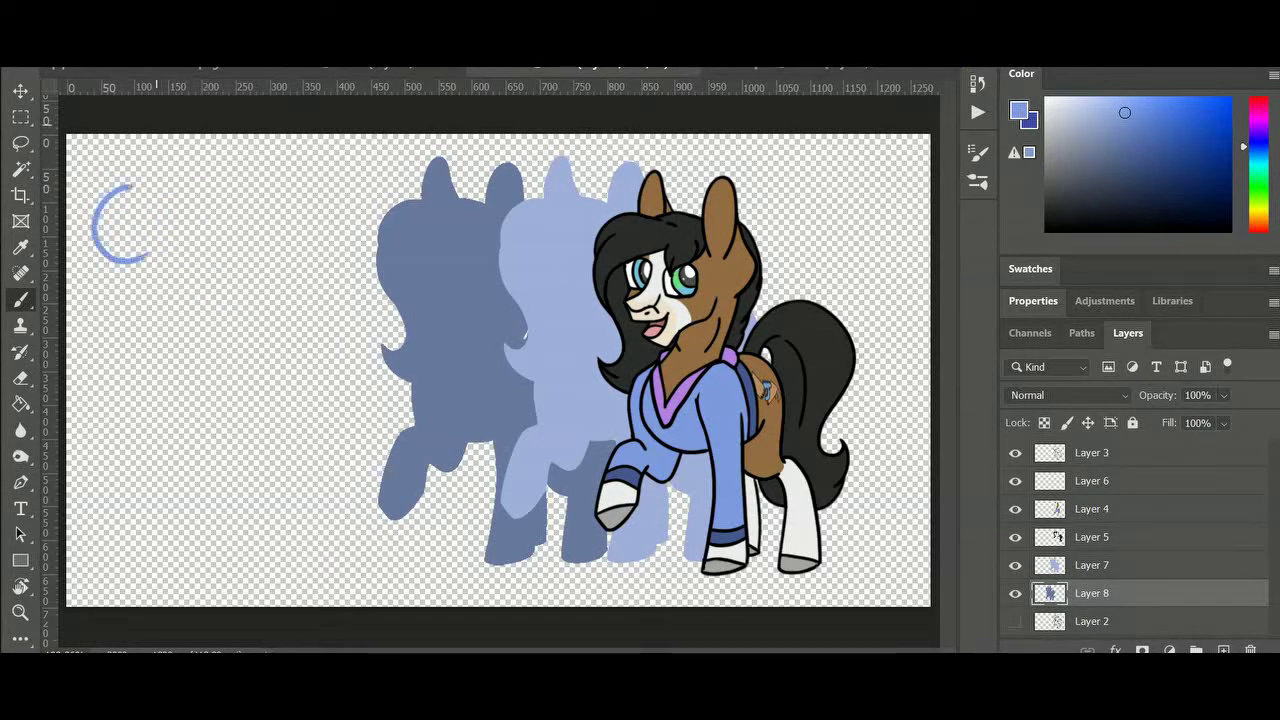
Hand-letter "Coffee Table J" in single blue brush strokes in the empty area beside the silhouettes
{"action": "left_click_drag", "start_coordinate": [213, 190], "coordinate": [207, 246]}
{"action": "mouse_move", "coordinate": [232, 184]}
{"action": "left_mouse_down"}
{"action": "mouse_move", "coordinate": [230, 238]}
{"action": "mouse_move", "coordinate": [242, 212]}
{"action": "mouse_move", "coordinate": [276, 240]}
{"action": "left_mouse_up"}
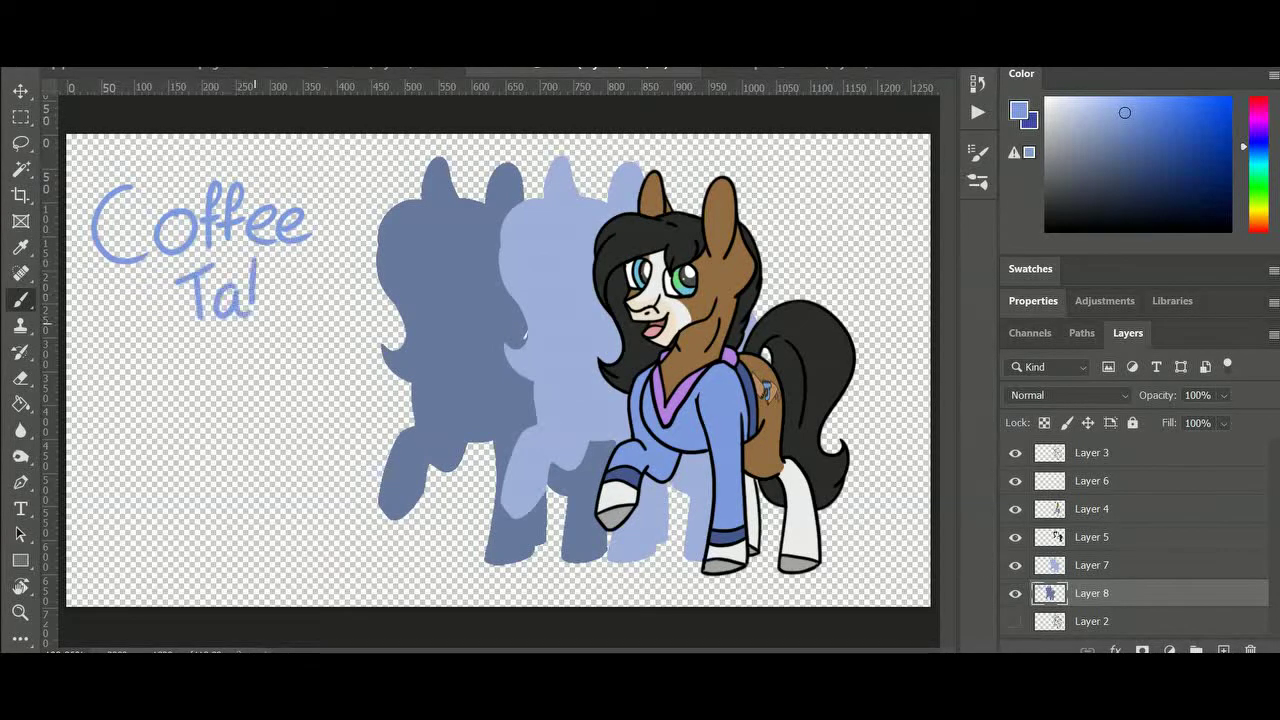
{"action": "left_click_drag", "start_coordinate": [348, 318], "coordinate": [316, 362]}
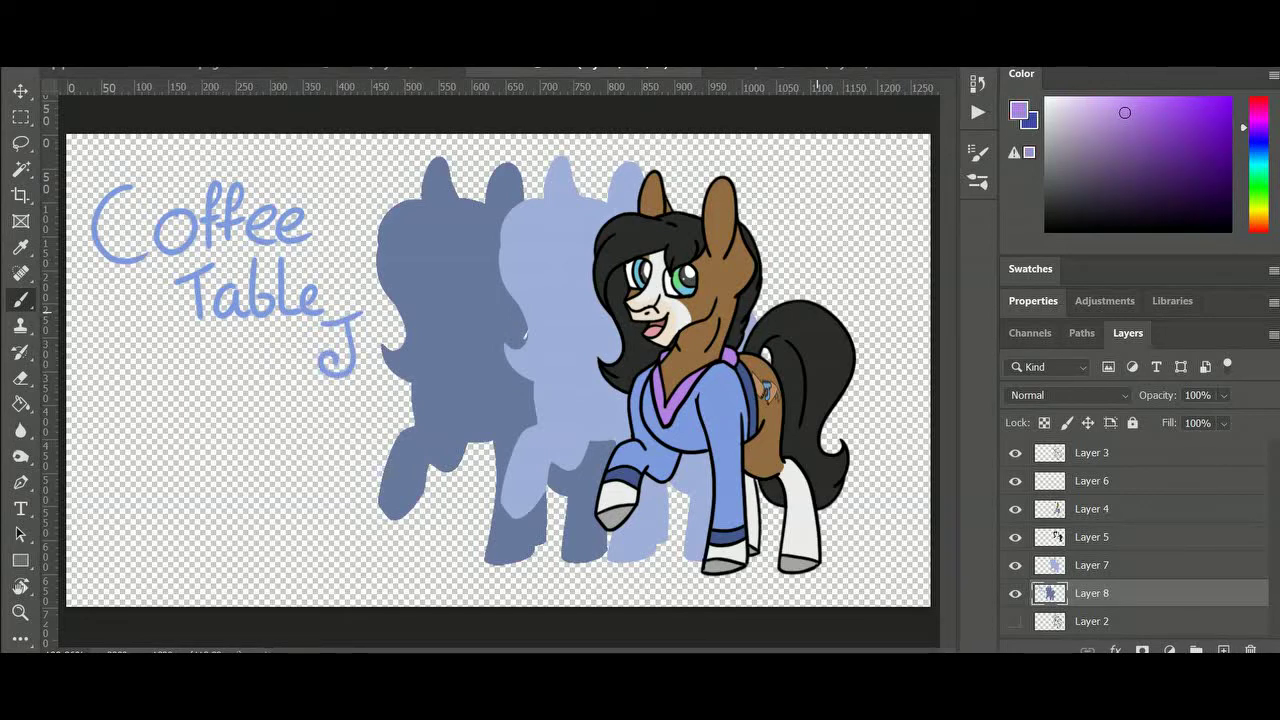
{"action": "mouse_move", "coordinate": [110, 384]}
{"action": "left_mouse_down"}
{"action": "mouse_move", "coordinate": [292, 548]}
{"action": "mouse_move", "coordinate": [292, 536]}
{"action": "left_mouse_up"}
{"action": "key", "text": "ctrl+z"}
{"action": "key", "text": "ctrl+z"}
{"action": "key", "text": "ctrl+z"}
{"action": "key", "text": "ctrl+z"}
Create a new layer between Layer 8 and Layer 2
{"action": "left_click", "coordinate": [1092, 622]}
{"action": "left_click", "coordinate": [1223, 650]}
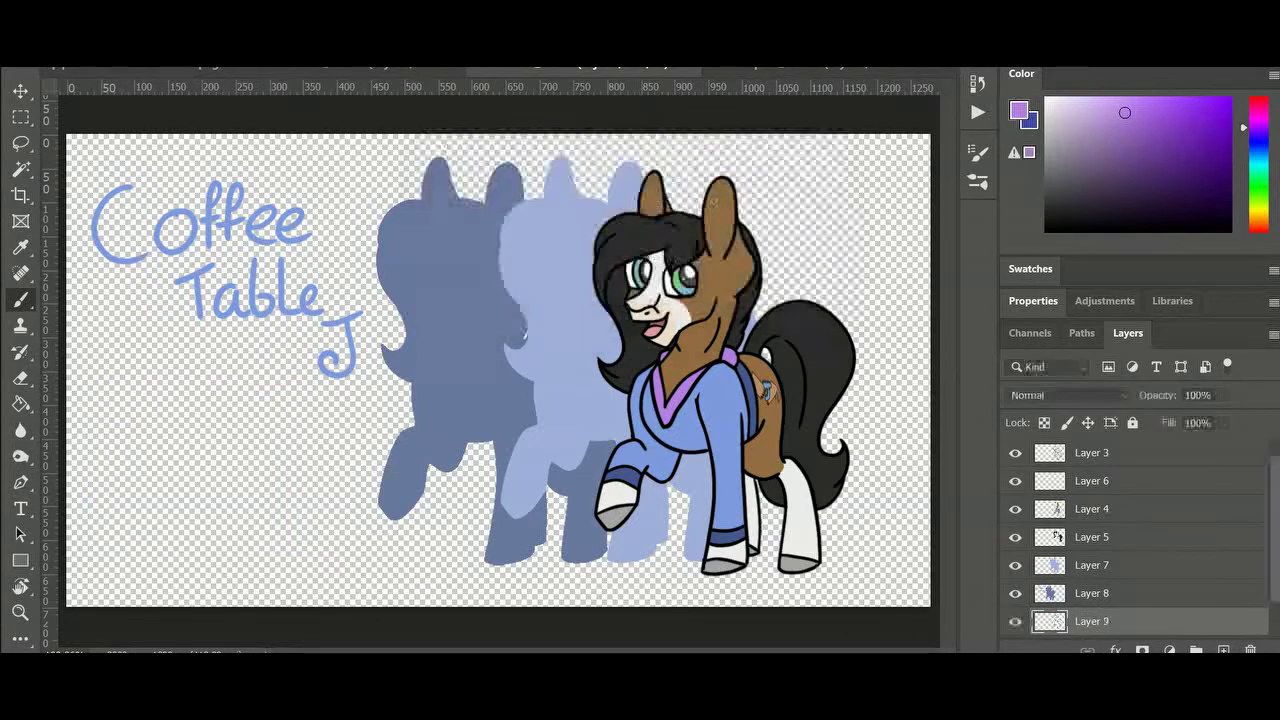
{"action": "left_click", "coordinate": [21, 170]}
{"action": "left_click", "coordinate": [243, 430]}
{"action": "key", "text": "b"}
{"action": "right_click", "coordinate": [251, 532]}
{"action": "left_click", "coordinate": [251, 532]}
{"action": "left_click", "coordinate": [174, 231]}
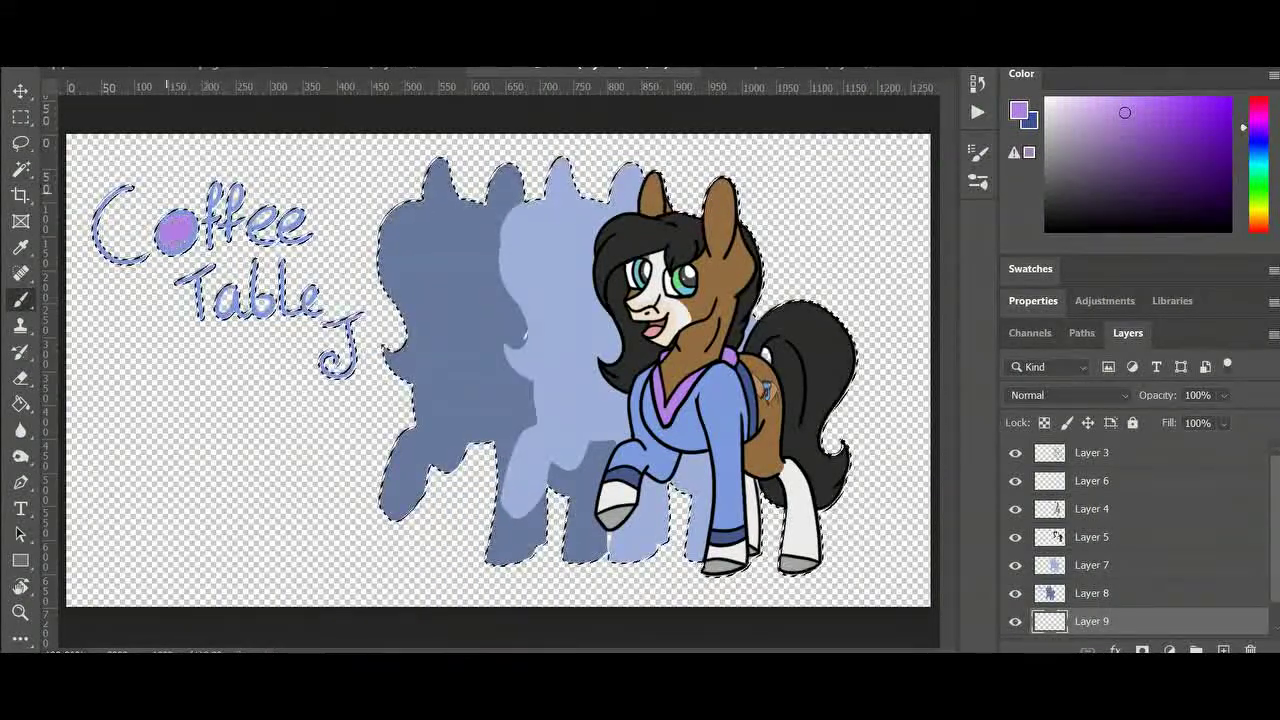
{"action": "key", "text": "ctrl+z"}
{"action": "key", "text": "ctrl+d"}
Select the empty background, invert the selection, and paint over the lettering in light purple on Layer 9
{"action": "key", "text": "w"}
{"action": "left_click", "coordinate": [214, 165]}
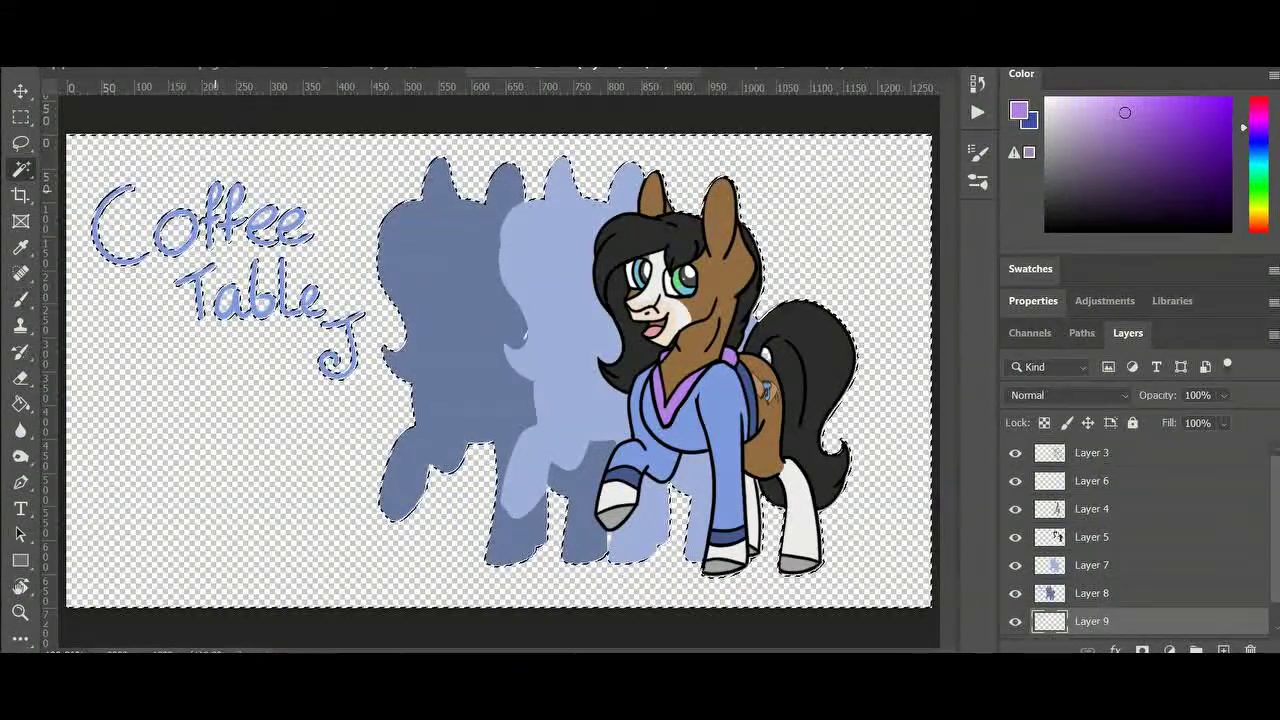
{"action": "key", "text": "ctrl+shift+i"}
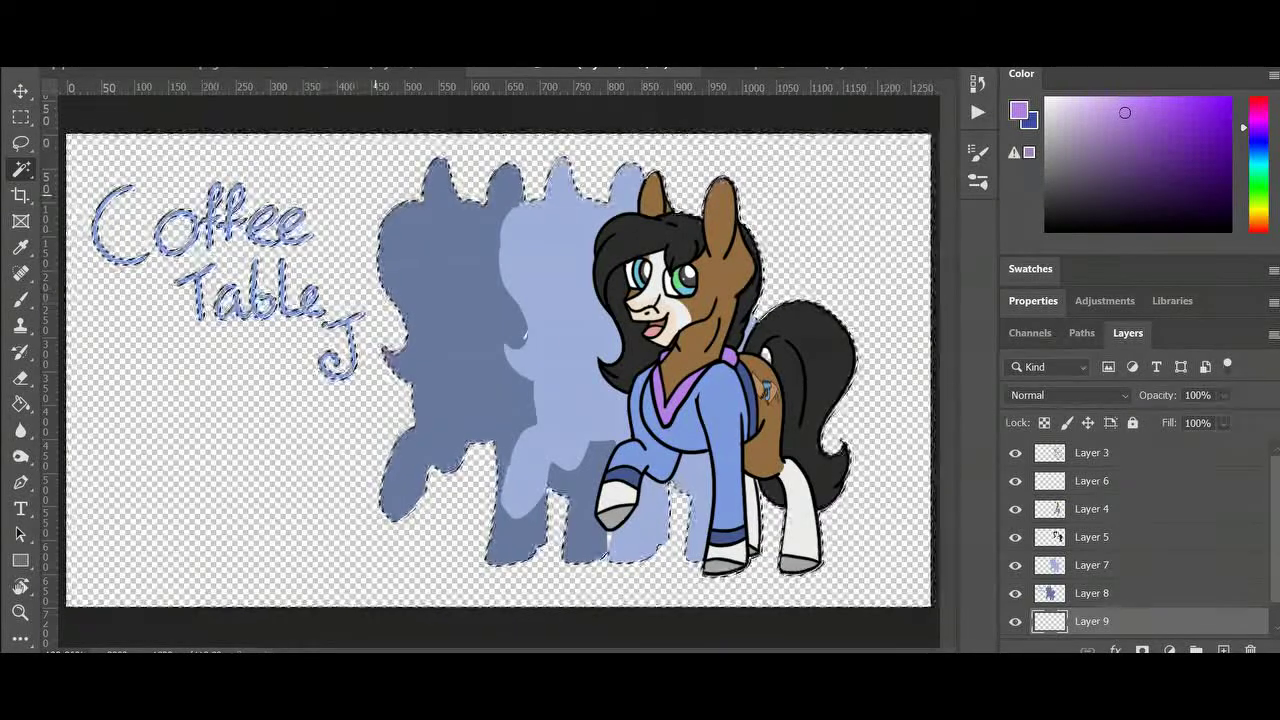
{"action": "key", "text": "b"}
{"action": "left_click_drag", "start_coordinate": [346, 333], "coordinate": [311, 350]}
Try offsetting the purple lettering diagonally from the blue lettering, and undo the moves
{"action": "key", "text": "ctrl+t"}
{"action": "mouse_move", "coordinate": [676, 484]}
{"action": "left_mouse_down"}
{"action": "mouse_move", "coordinate": [656, 484]}
{"action": "mouse_move", "coordinate": [674, 486]}
{"action": "left_mouse_up"}
{"action": "key", "text": "b"}
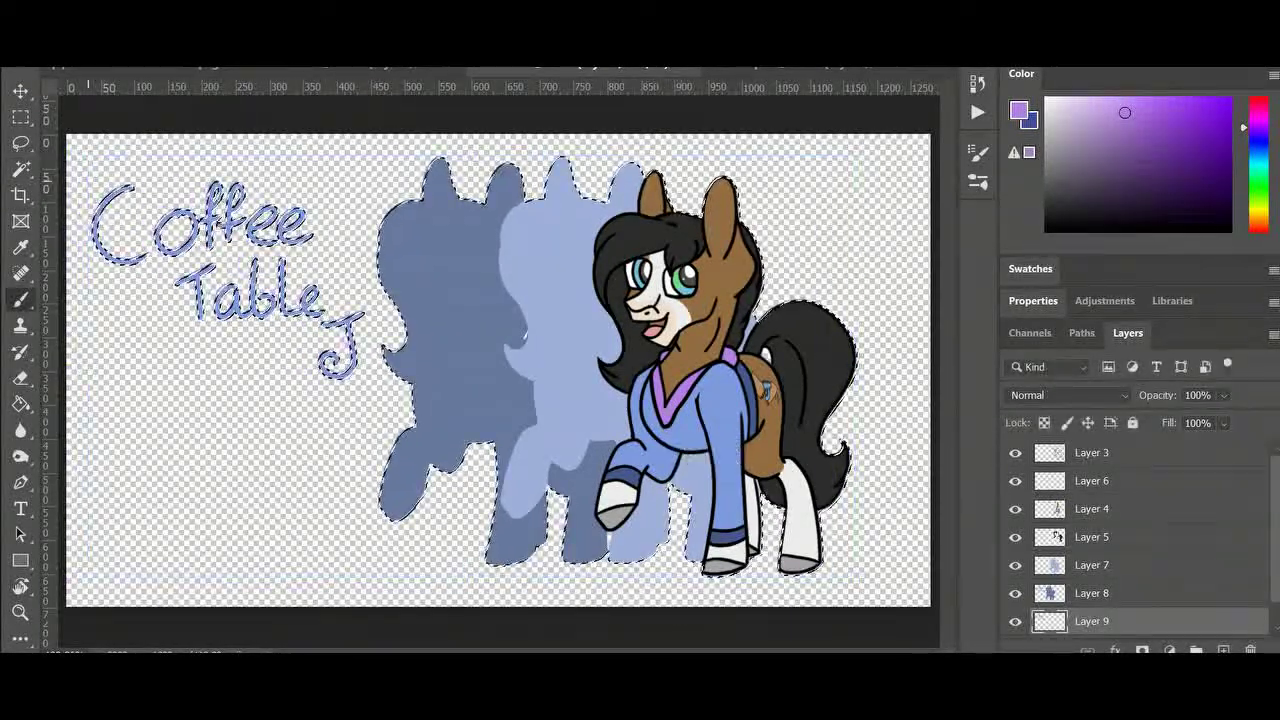
{"action": "key", "text": "ctrl+t"}
{"action": "left_click_drag", "start_coordinate": [405, 519], "coordinate": [393, 512]}
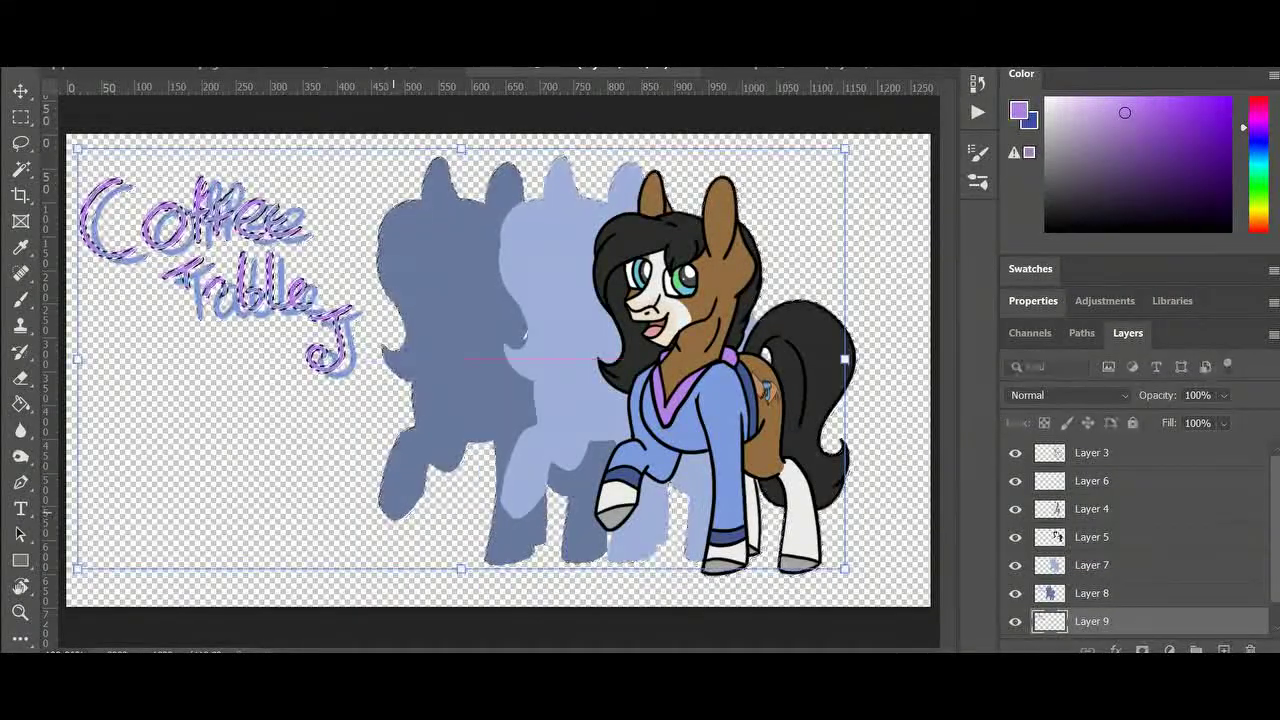
{"action": "key", "text": "b"}
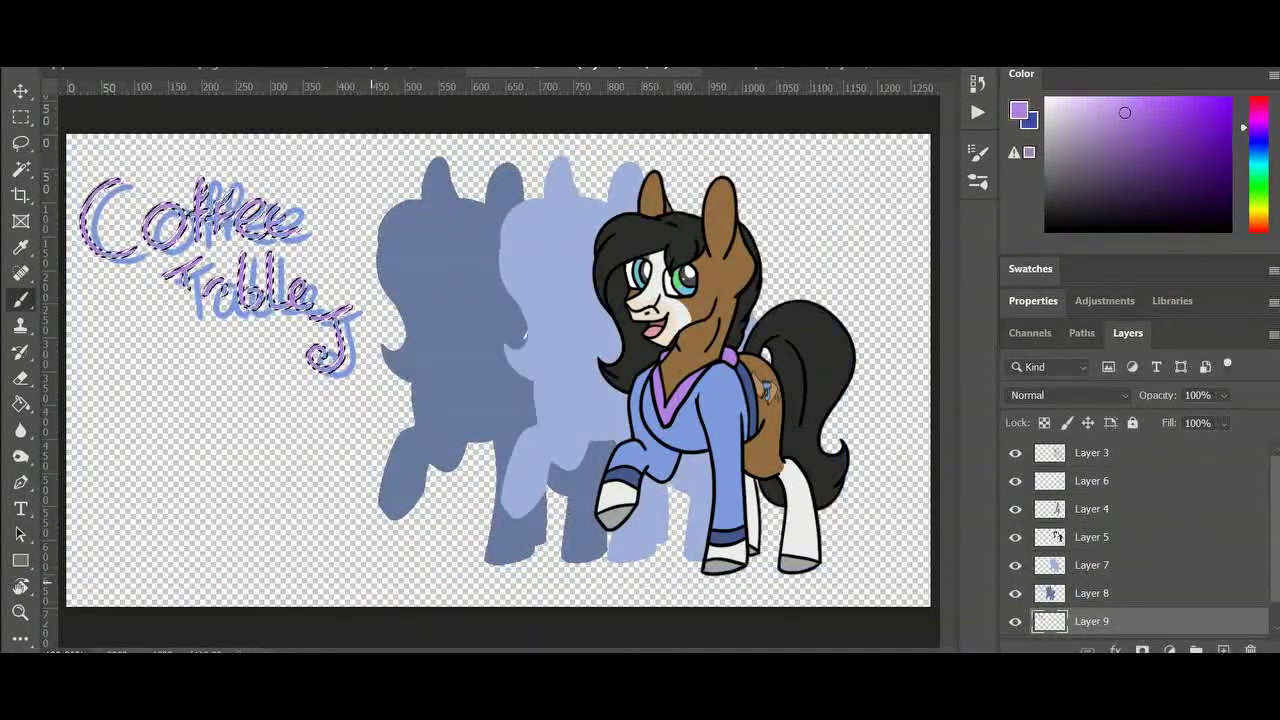
{"action": "key", "text": "v"}
{"action": "left_click_drag", "start_coordinate": [296, 315], "coordinate": [328, 341]}
{"action": "key", "text": "ctrl+z"}
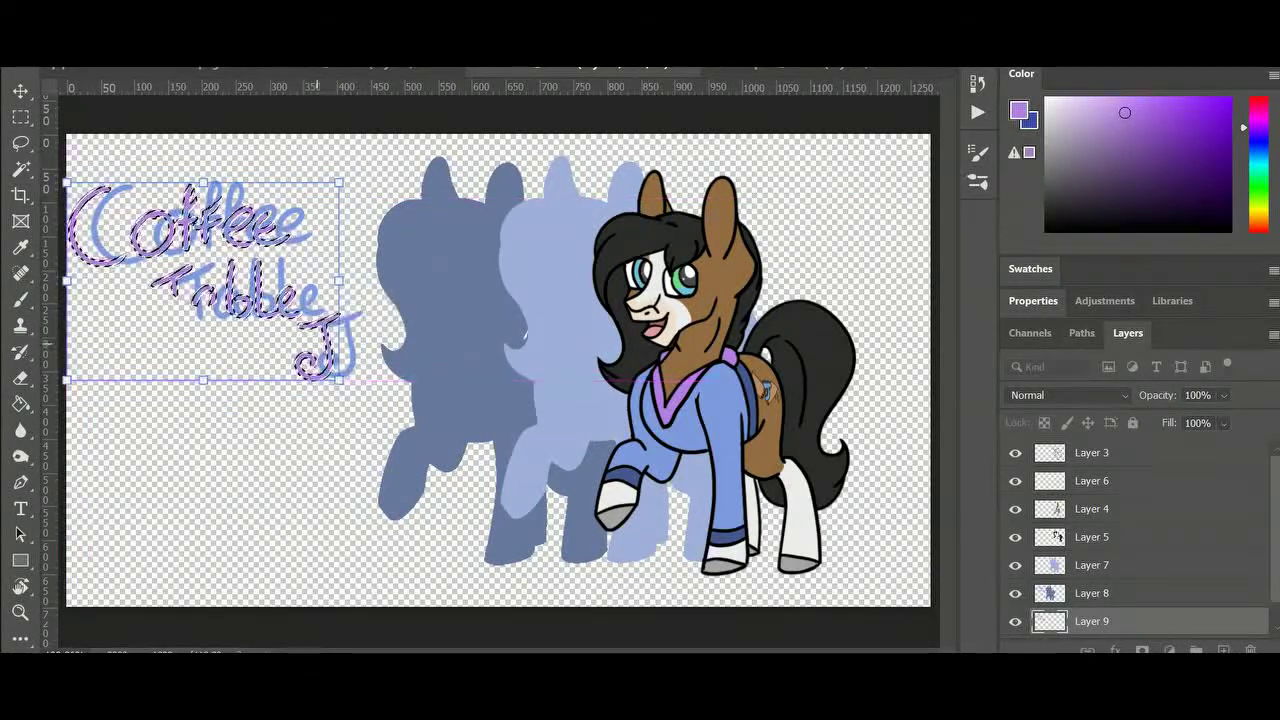
{"action": "key", "text": "b"}
{"action": "key", "text": "ctrl+z"}
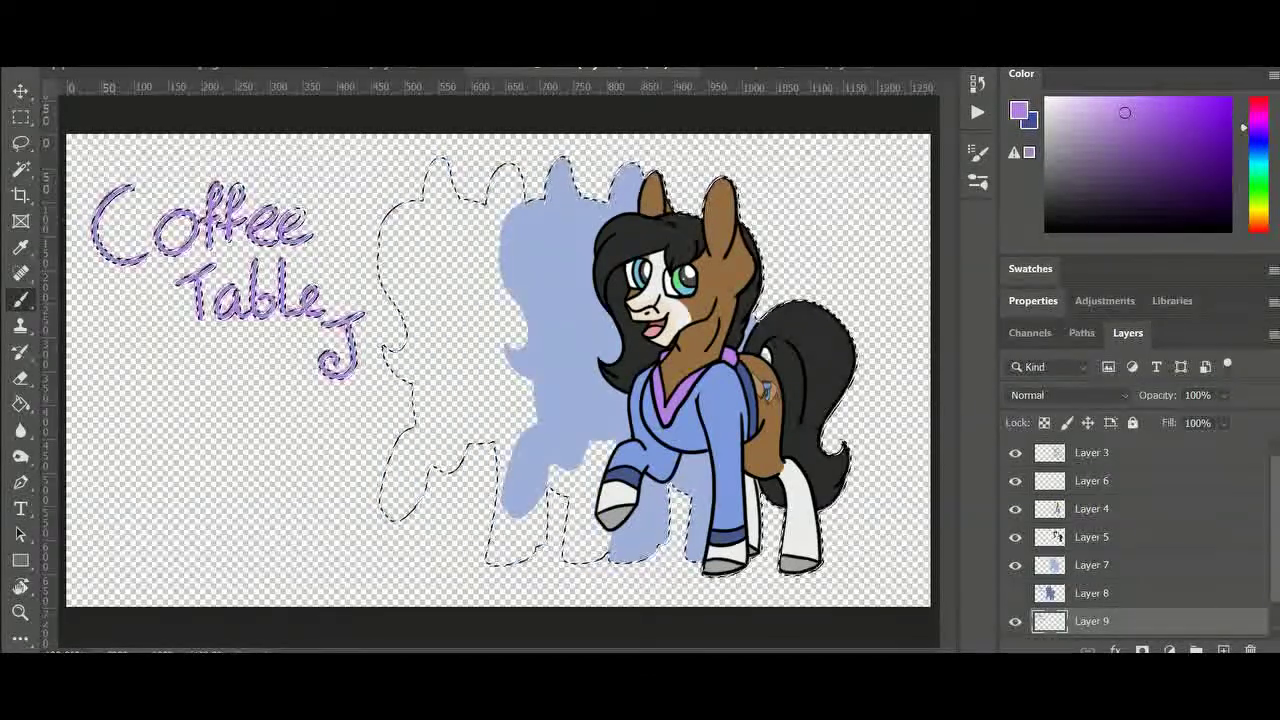
Shift the purple lettering slightly left of the blue lettering as an offset shadow, and deselect
{"action": "key", "text": "ctrl+t"}
{"action": "left_click_drag", "start_coordinate": [519, 488], "coordinate": [503, 488]}
{"action": "key", "text": "Return"}
{"action": "key", "text": "l"}
{"action": "left_click", "coordinate": [296, 440]}
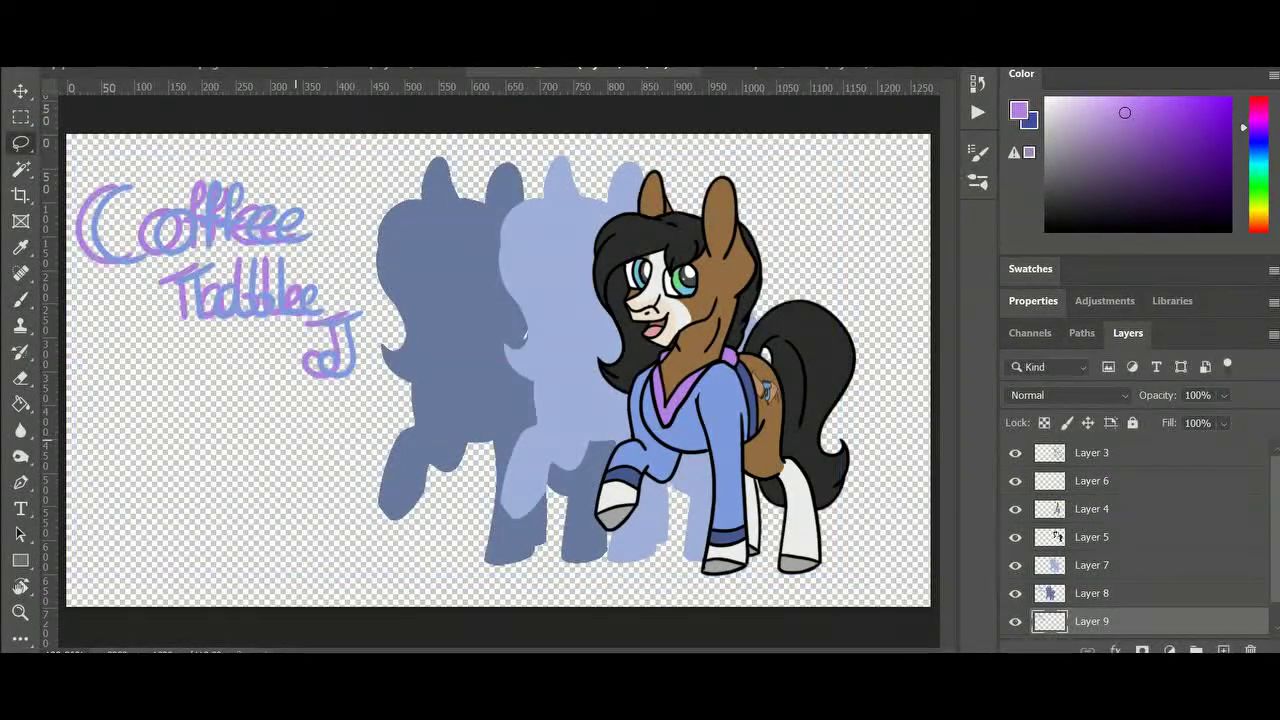
Preview other blending modes on Layer 9 and Layer 8, and cancel the change
{"action": "left_click", "coordinate": [1124, 396]}
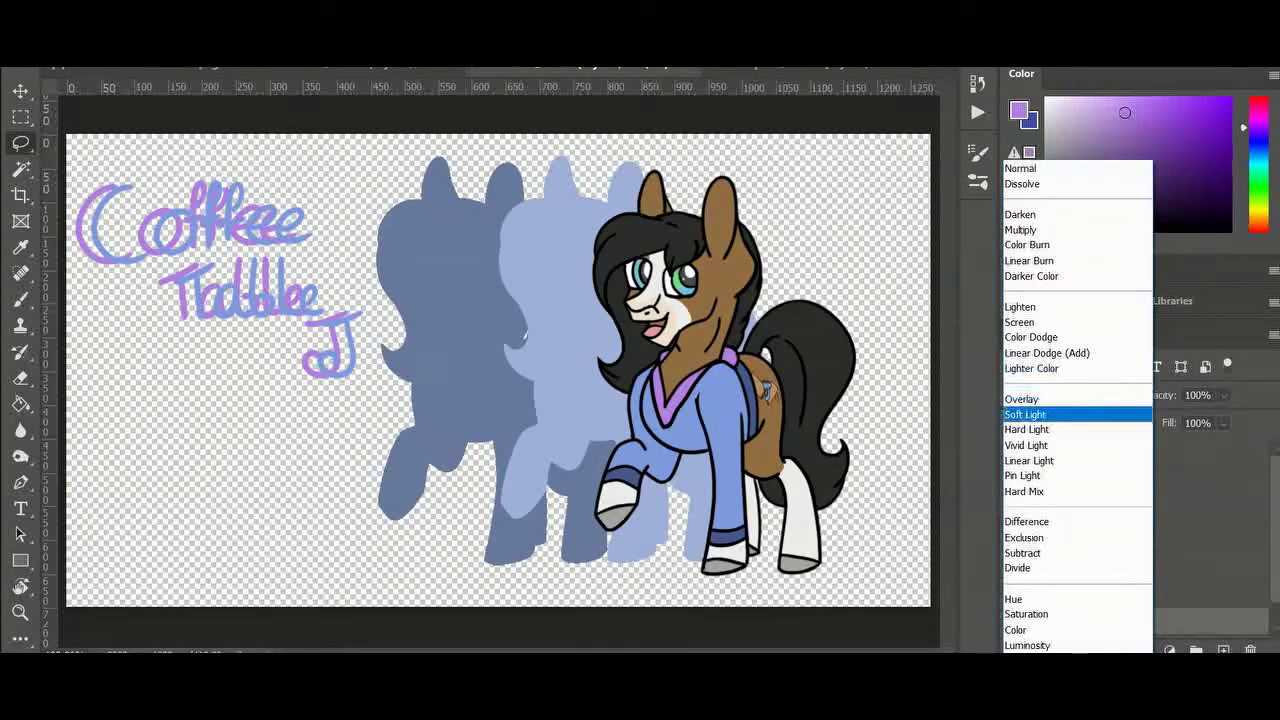
{"action": "left_click", "coordinate": [1169, 647]}
{"action": "left_click", "coordinate": [1144, 594]}
{"action": "left_click", "coordinate": [1122, 396]}
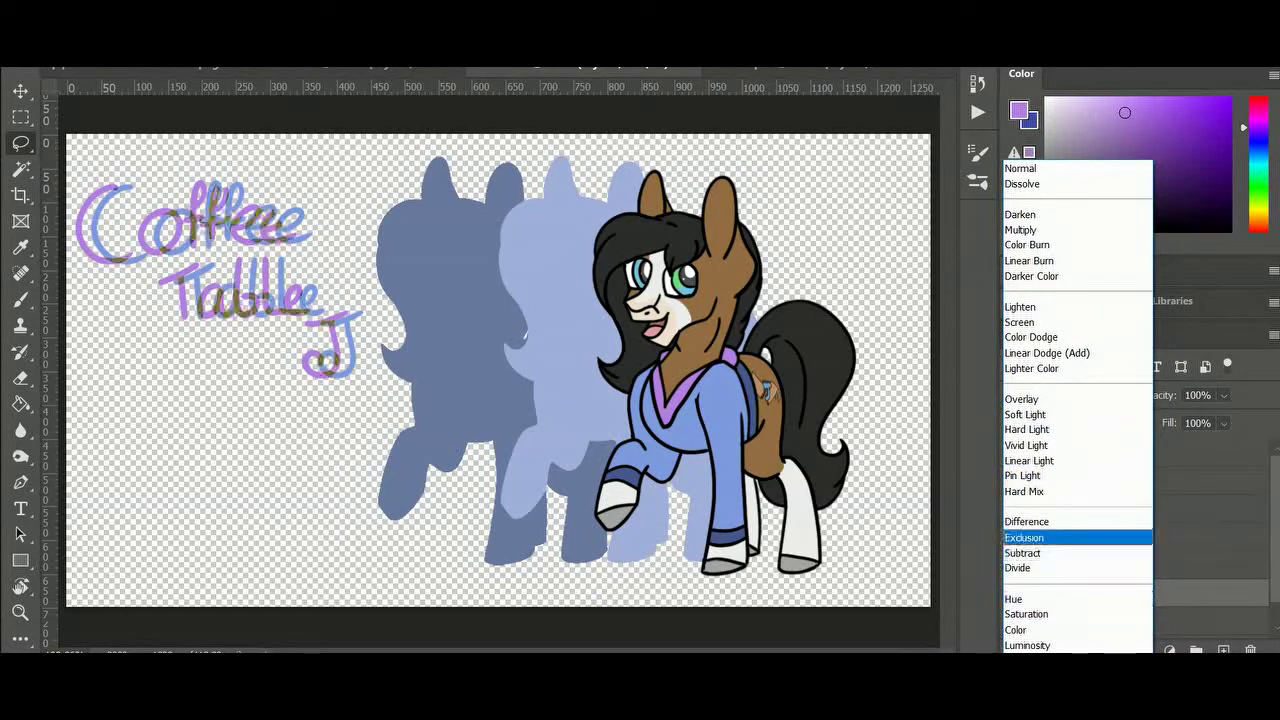
{"action": "key", "text": "Escape"}
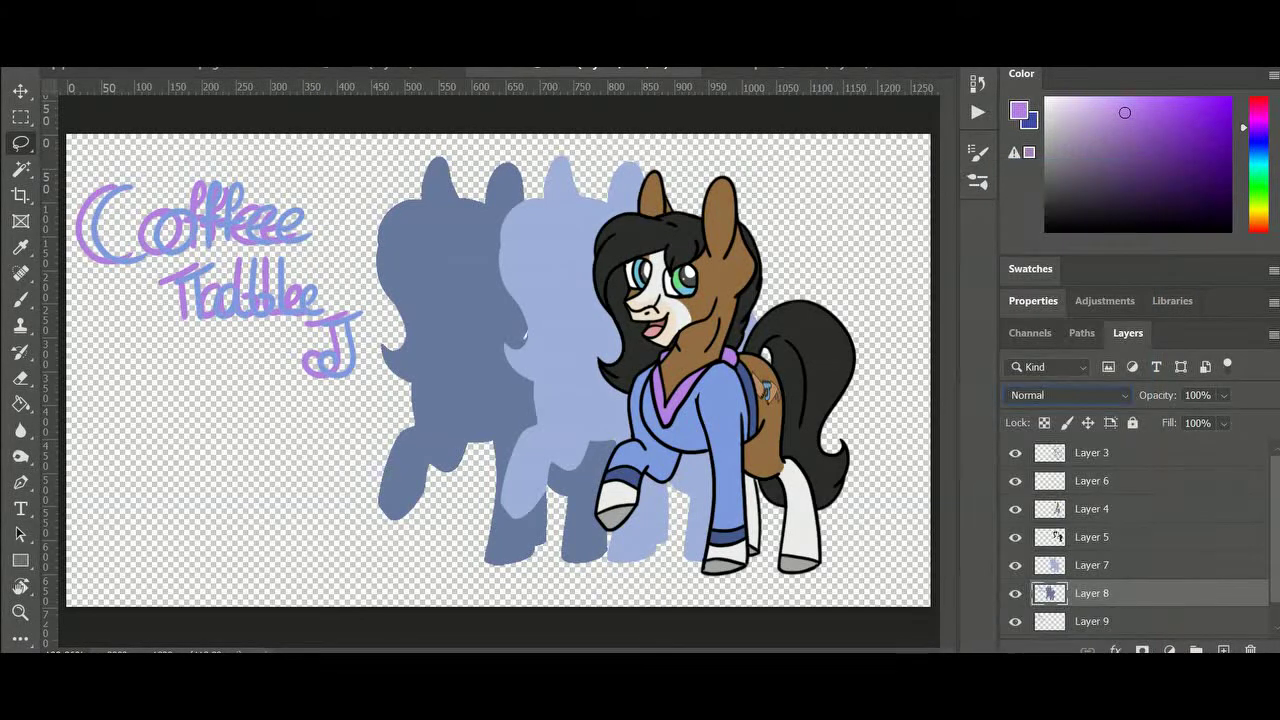
Set the opacity of Layer 9 with the purple lettering to 62%
{"action": "left_click", "coordinate": [1092, 565]}
{"action": "left_click", "coordinate": [1092, 593]}
{"action": "left_click", "coordinate": [1092, 621]}
{"action": "left_click", "coordinate": [1224, 395]}
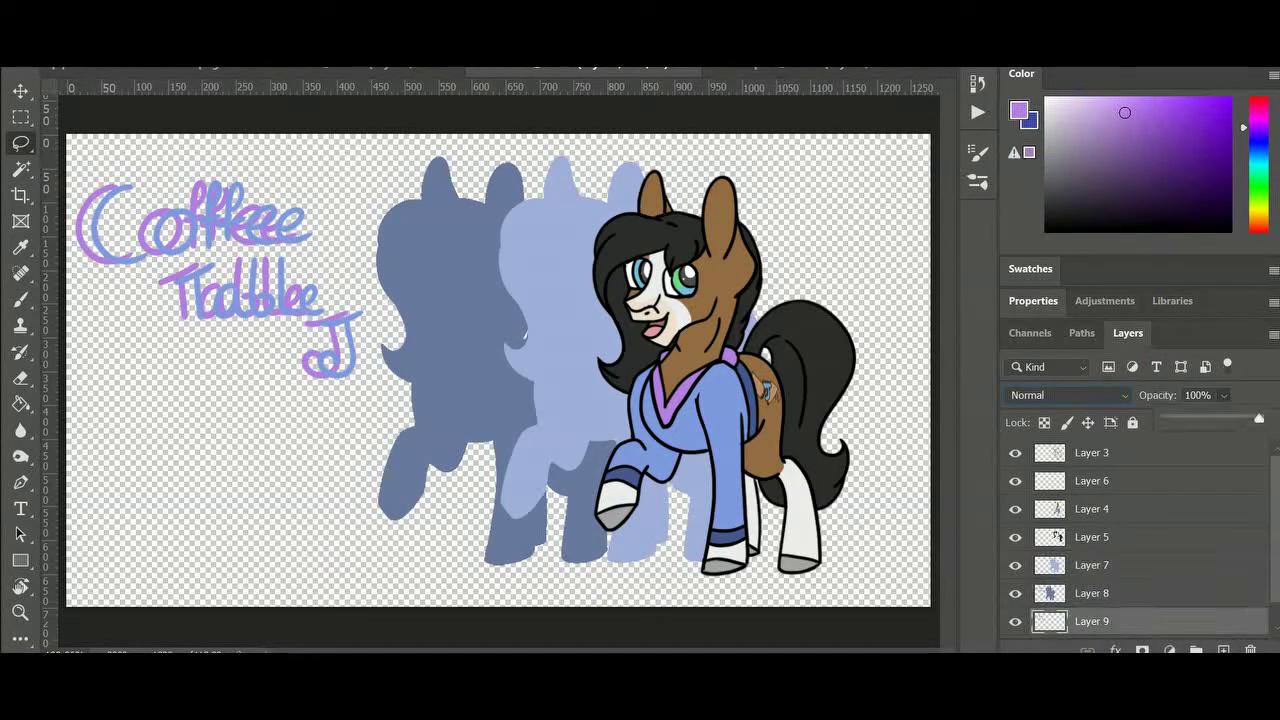
{"action": "left_click", "coordinate": [1224, 418]}
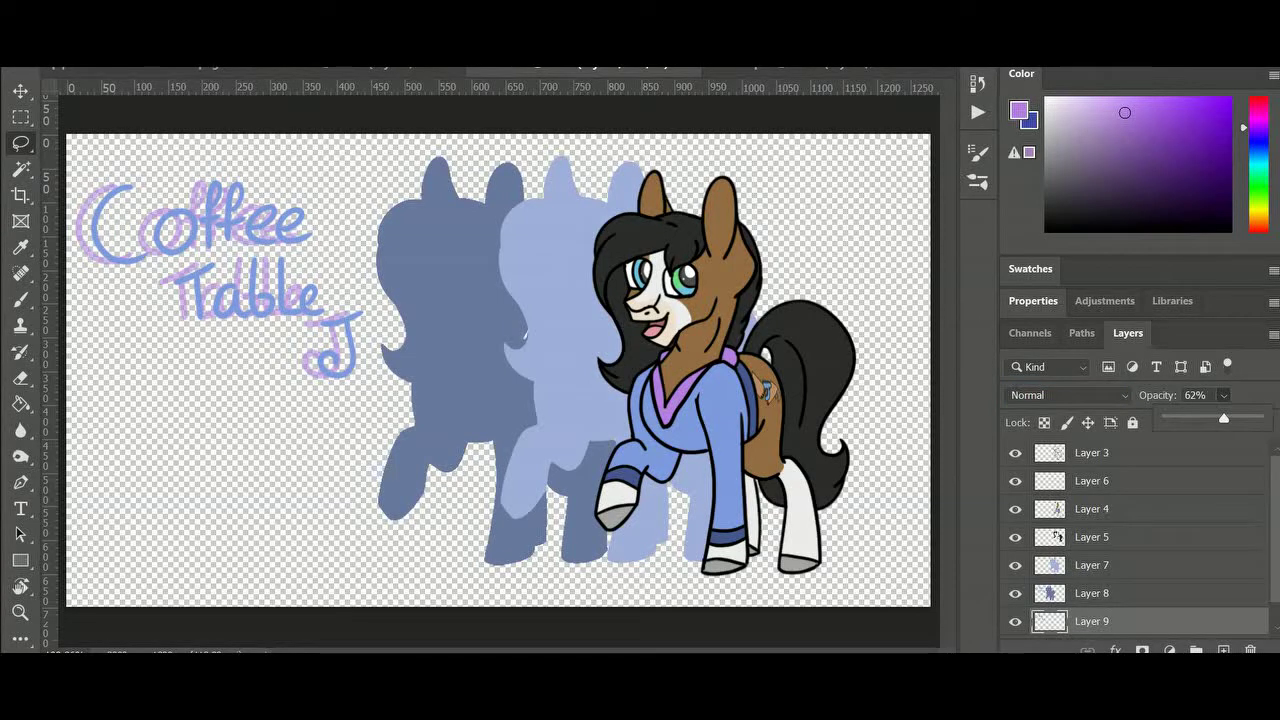
{"action": "left_click", "coordinate": [1092, 593]}
{"action": "left_click", "coordinate": [1092, 565]}
{"action": "left_click", "coordinate": [1224, 395]}
{"action": "mouse_move", "coordinate": [1260, 418]}
{"action": "left_mouse_down"}
{"action": "mouse_move", "coordinate": [1227, 418]}
{"action": "mouse_move", "coordinate": [1262, 418]}
{"action": "left_mouse_up"}
{"action": "left_click", "coordinate": [1092, 509]}
Add a new layer beneath Layer 9
{"action": "left_click", "coordinate": [1092, 621]}
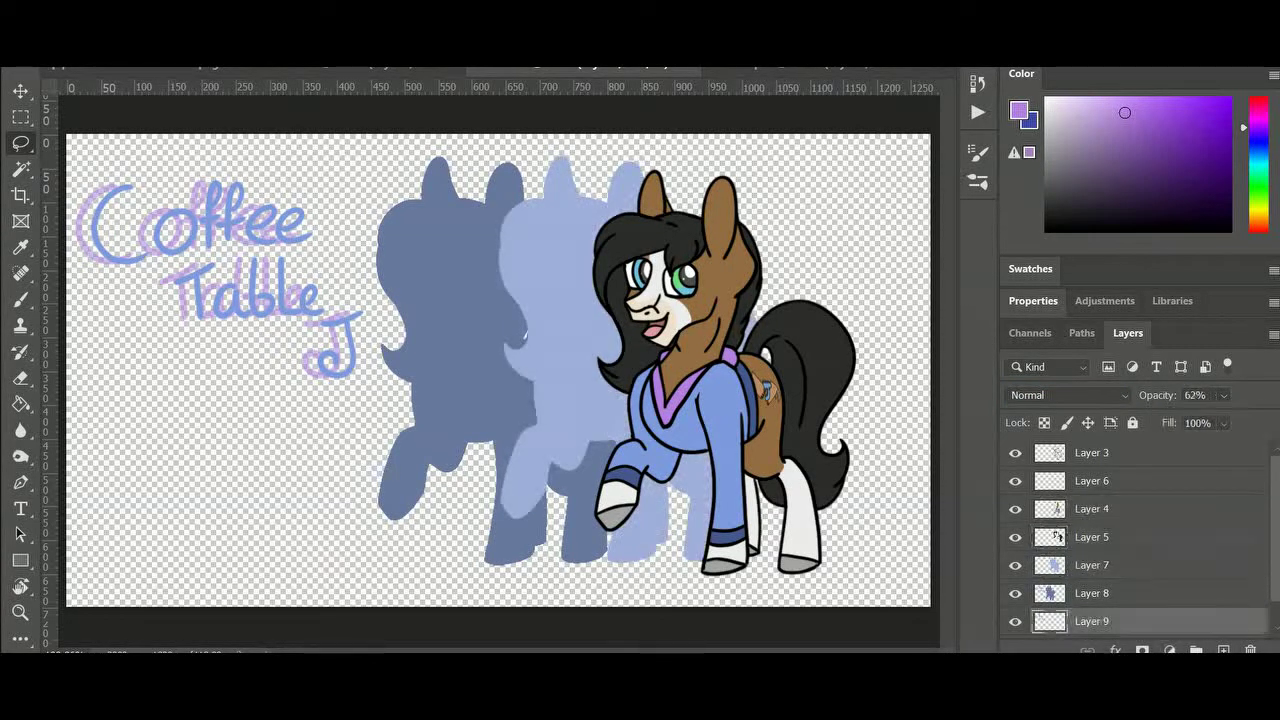
{"action": "key", "text": "ctrl+shift+n"}
{"action": "key", "text": "Return"}
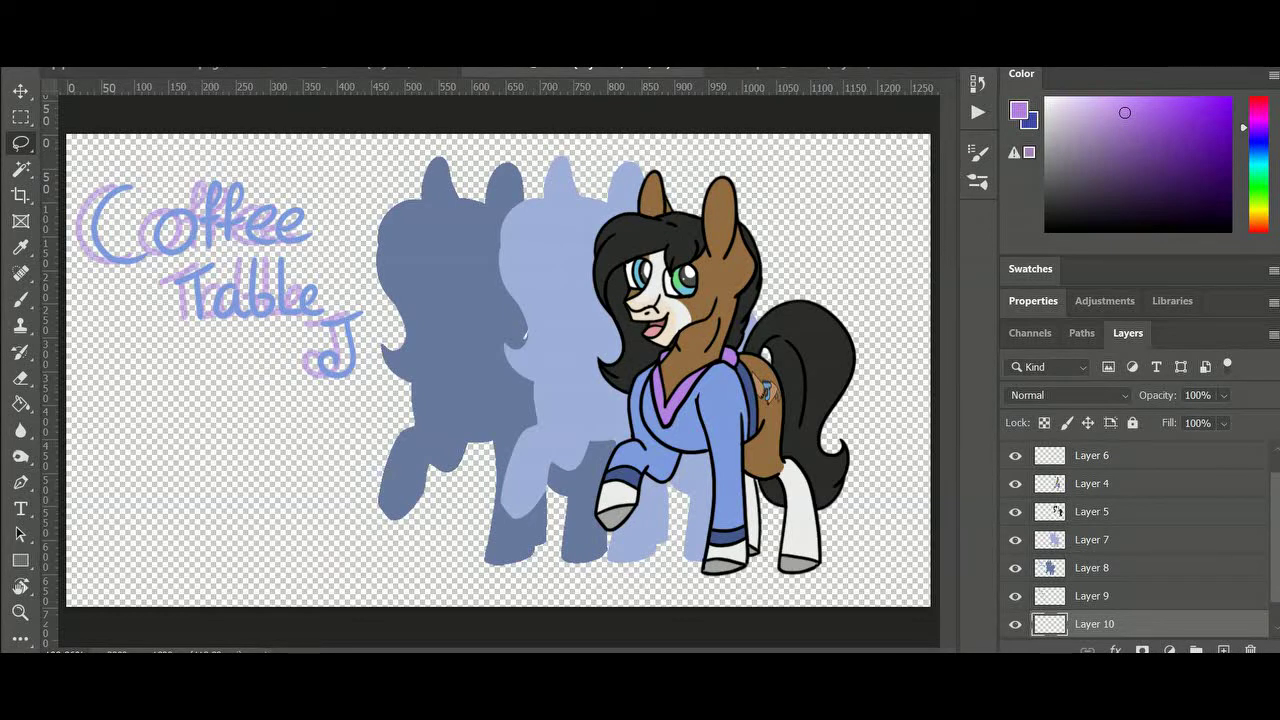
Try painting a greyish purple floor across the lower canvas and refilling it in a lighter tint, and undo it
{"action": "key", "text": "b"}
{"action": "left_click_drag", "start_coordinate": [68, 504], "coordinate": [930, 478]}
{"action": "mouse_move", "coordinate": [108, 518]}
{"action": "left_mouse_down"}
{"action": "mouse_move", "coordinate": [88, 604]}
{"action": "mouse_move", "coordinate": [345, 518]}
{"action": "left_mouse_up"}
{"action": "left_click_drag", "start_coordinate": [370, 538], "coordinate": [930, 508]}
{"action": "left_click_drag", "start_coordinate": [150, 572], "coordinate": [920, 565]}
{"action": "left_click_drag", "start_coordinate": [920, 596], "coordinate": [225, 598]}
{"action": "left_click_drag", "start_coordinate": [825, 548], "coordinate": [928, 538]}
{"action": "left_click_drag", "start_coordinate": [905, 598], "coordinate": [928, 598]}
{"action": "left_click_drag", "start_coordinate": [70, 472], "coordinate": [490, 454]}
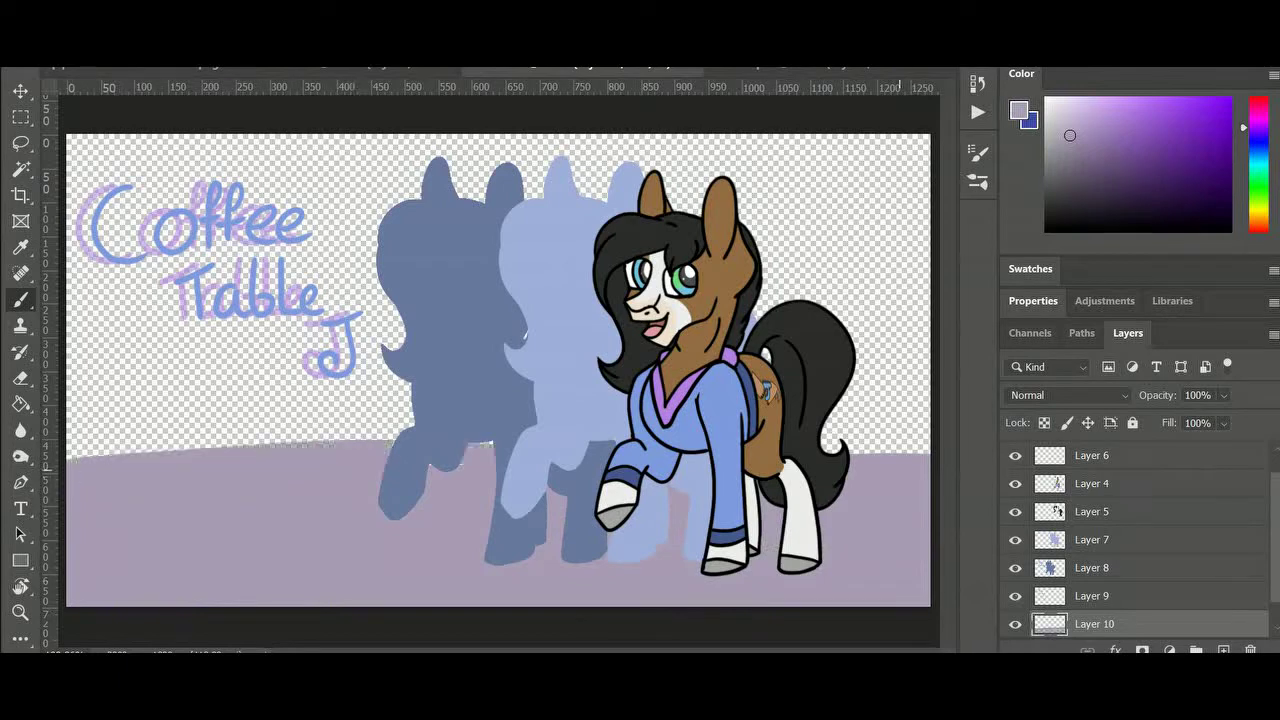
{"action": "left_click_drag", "start_coordinate": [75, 435], "coordinate": [410, 420]}
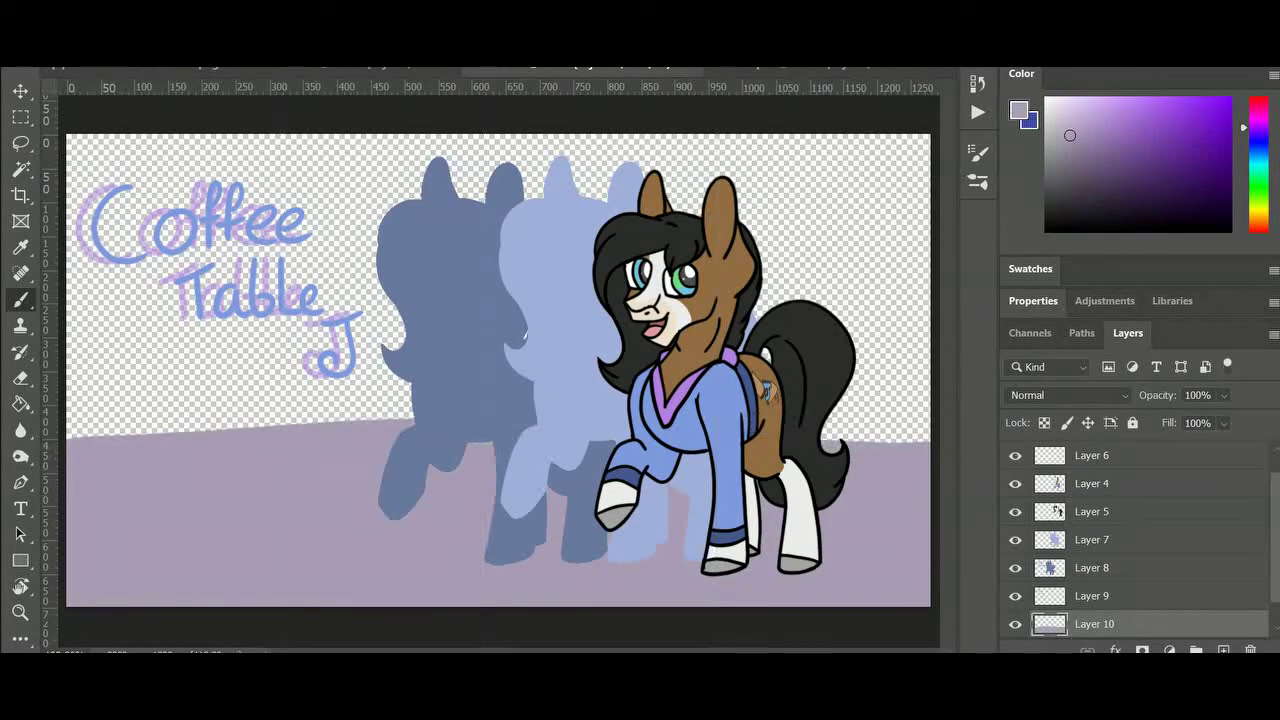
{"action": "left_click", "coordinate": [1061, 107]}
{"action": "left_click", "coordinate": [20, 404]}
{"action": "left_click", "coordinate": [249, 550]}
{"action": "key", "text": "ctrl+z"}
{"action": "key", "text": "ctrl+z"}
{"action": "key", "text": "ctrl+z"}
{"action": "key", "text": "ctrl+z"}
{"action": "key", "text": "ctrl+z"}
{"action": "key", "text": "b"}
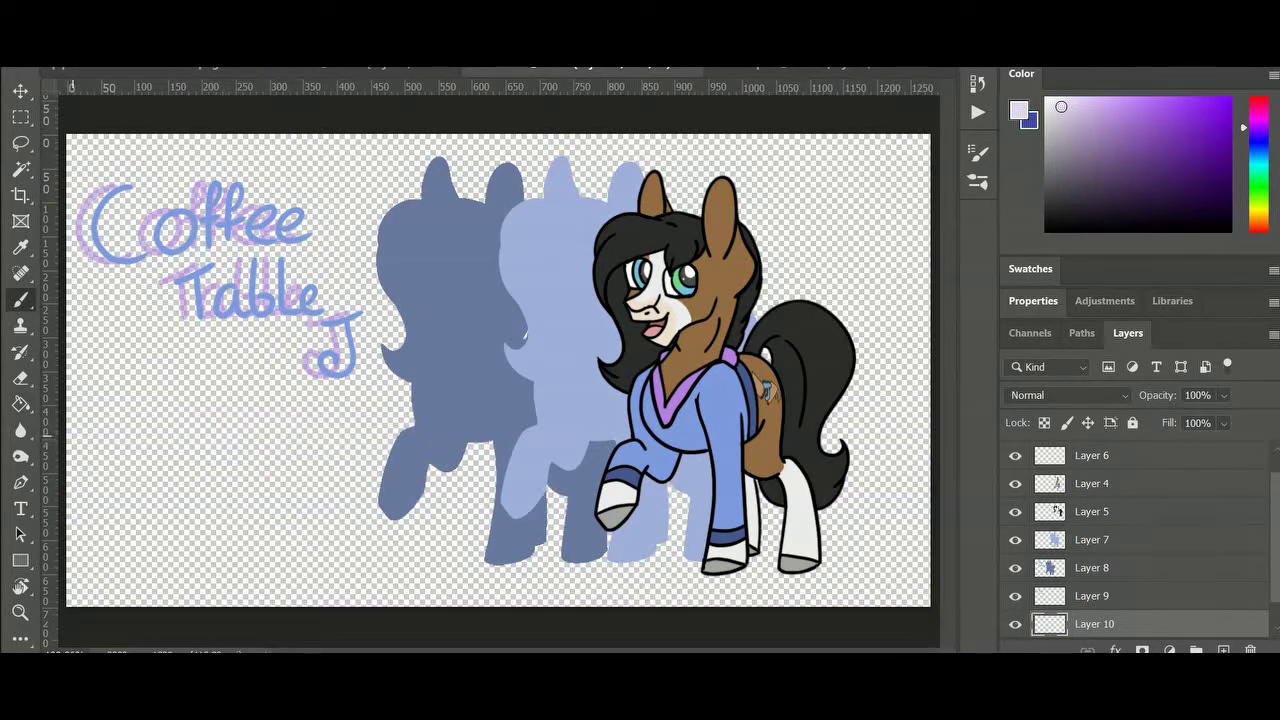
Enlarge the brush and paint a white cloud shape behind the lettering on Layer 10
{"action": "right_click", "coordinate": [388, 300]}
{"action": "left_click", "coordinate": [386, 390]}
{"action": "mouse_move", "coordinate": [120, 209]}
{"action": "left_mouse_down"}
{"action": "mouse_move", "coordinate": [142, 210]}
{"action": "mouse_move", "coordinate": [192, 290]}
{"action": "mouse_move", "coordinate": [340, 301]}
{"action": "mouse_move", "coordinate": [170, 395]}
{"action": "mouse_move", "coordinate": [370, 155]}
{"action": "mouse_move", "coordinate": [470, 185]}
{"action": "left_mouse_up"}
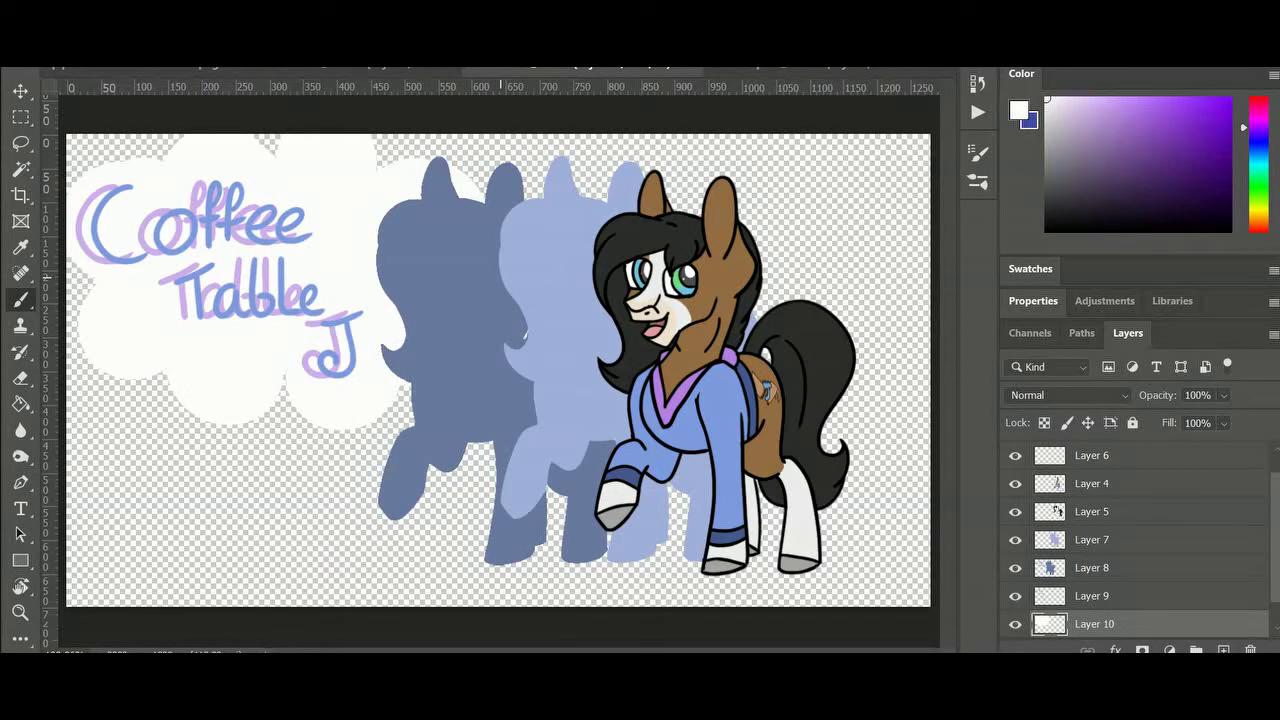
Create a new layer above Layer 6 and set the foreground colour to black
{"action": "left_click", "coordinate": [1092, 456]}
{"action": "left_click", "coordinate": [1223, 650]}
{"action": "left_click", "coordinate": [1019, 110]}
{"action": "left_click", "coordinate": [440, 342]}
{"action": "left_click", "coordinate": [788, 160]}
{"action": "right_click", "coordinate": [668, 449]}
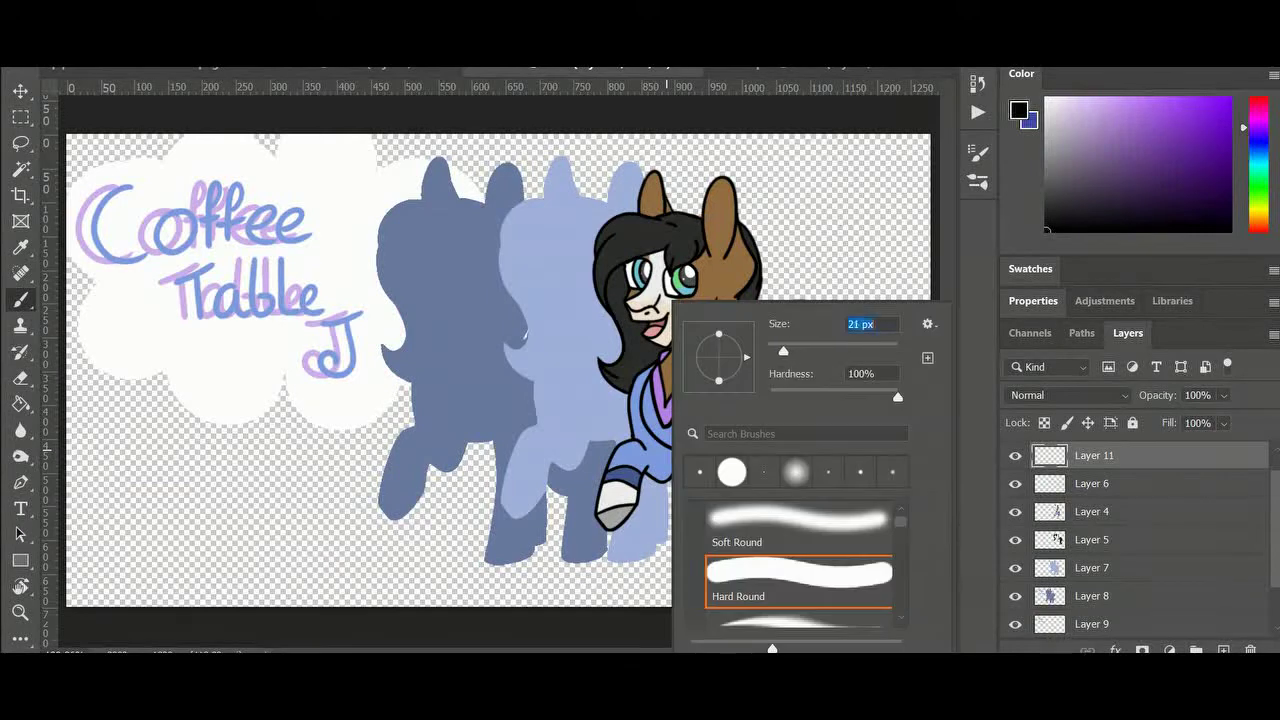
{"action": "key", "text": "Escape"}
Draw a black cursive signature on Layer 11, scale it down and place it by the pony's rear hoof
{"action": "mouse_move", "coordinate": [267, 467]}
{"action": "left_mouse_down"}
{"action": "mouse_move", "coordinate": [401, 458]}
{"action": "mouse_move", "coordinate": [519, 501]}
{"action": "left_mouse_up"}
{"action": "left_click_drag", "start_coordinate": [326, 480], "coordinate": [326, 568]}
{"action": "key", "text": "ctrl+t"}
{"action": "left_click_drag", "start_coordinate": [526, 429], "coordinate": [302, 545]}
{"action": "mouse_move", "coordinate": [280, 561]}
{"action": "left_mouse_down"}
{"action": "mouse_move", "coordinate": [432, 545]}
{"action": "mouse_move", "coordinate": [844, 559]}
{"action": "mouse_move", "coordinate": [822, 561]}
{"action": "left_mouse_up"}
{"action": "key", "text": "Return"}
{"action": "key", "text": "ctrl+t"}
{"action": "key", "text": "Return"}
Try selecting other layers together with the signature layer, and undo the signature's resizing and strokes
{"action": "key", "text": "v"}
{"action": "left_click", "coordinate": [1092, 512], "text": "ctrl"}
{"action": "left_click", "coordinate": [1092, 540], "text": "ctrl"}
{"action": "key", "text": "ctrl+z"}
{"action": "scroll", "coordinate": [1092, 480], "scroll_direction": "up", "scroll_amount": 1}
{"action": "left_click", "coordinate": [1092, 453], "text": "ctrl"}
{"action": "key", "text": "ctrl+z"}
{"action": "left_click", "coordinate": [916, 618]}
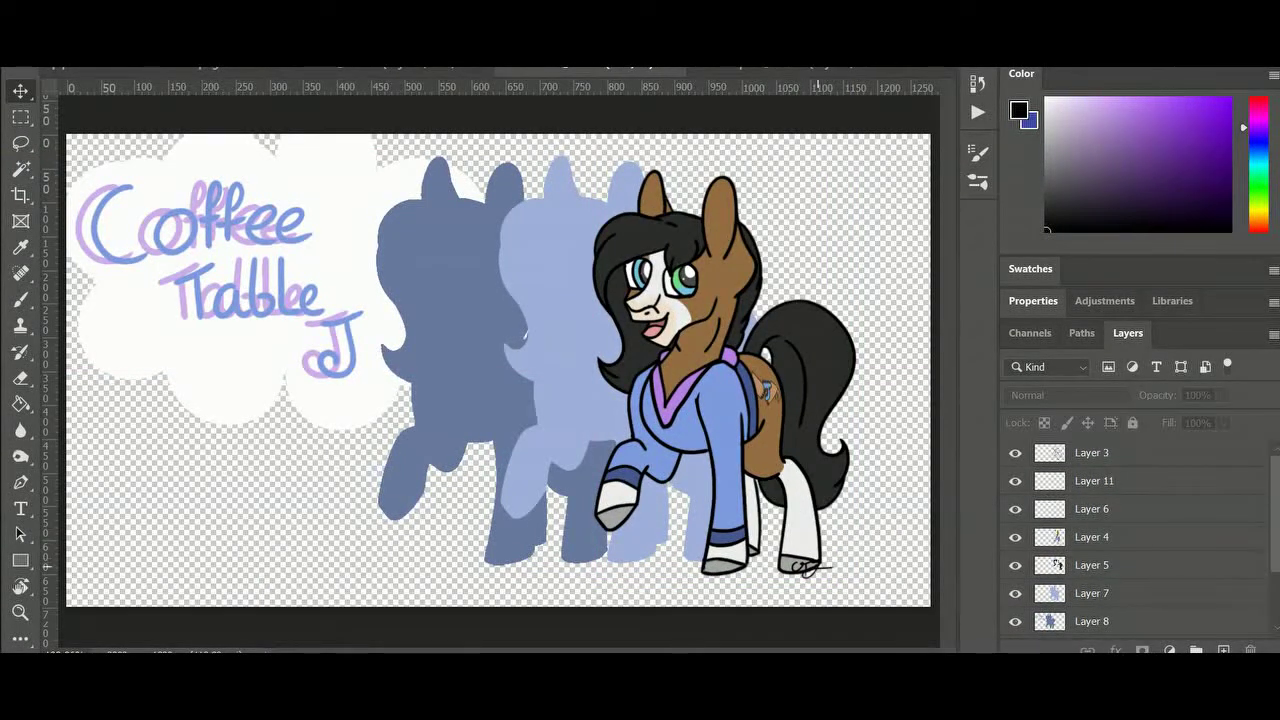
{"action": "left_click", "coordinate": [818, 567]}
{"action": "key", "text": "ctrl+t"}
{"action": "key", "text": "Escape"}
{"action": "key", "text": "ctrl+z"}
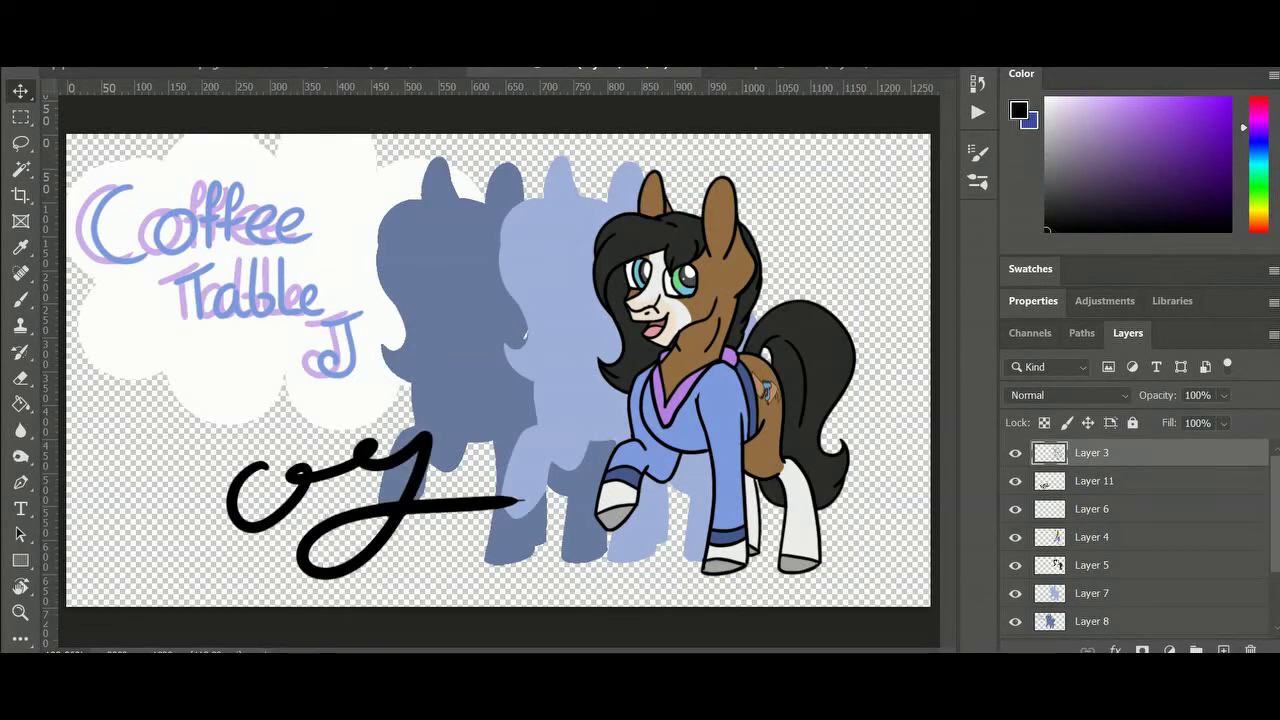
{"action": "key", "text": "ctrl+z"}
Create a new layer above Layer 3 and adjust the brush size for the signature
{"action": "key", "text": "ctrl+shift+n"}
{"action": "key", "text": "Return"}
{"action": "right_click", "coordinate": [674, 386]}
{"action": "right_click", "coordinate": [818, 354]}
{"action": "right_click", "coordinate": [640, 452]}
{"action": "left_click", "coordinate": [916, 618]}
{"action": "left_click", "coordinate": [1094, 453]}
{"action": "key", "text": "b"}
{"action": "right_click", "coordinate": [574, 580]}
{"action": "left_click_drag", "start_coordinate": [689, 351], "coordinate": [684, 351]}
{"action": "key", "text": "Return"}
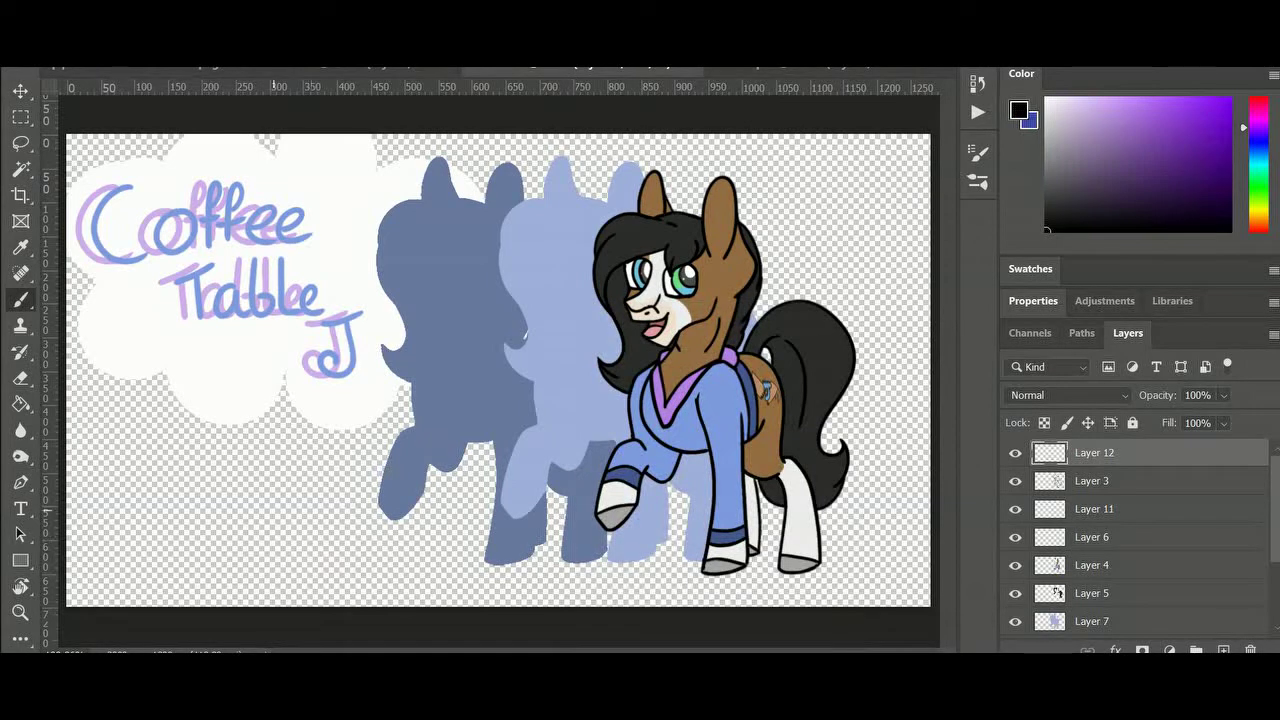